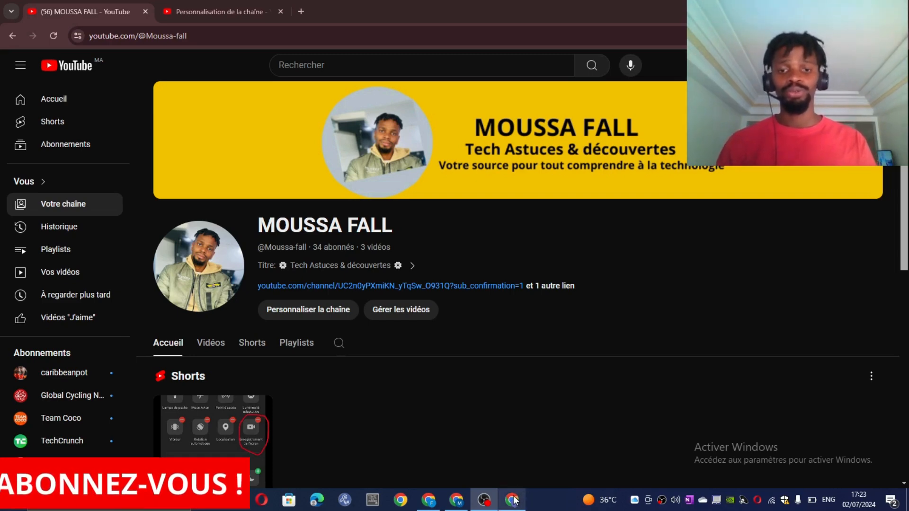
# Switch to the browser window with the new, empty YouTube channel and look over its page.
pyautogui.moveTo(514, 500); pyautogui.dragTo(480, 501)
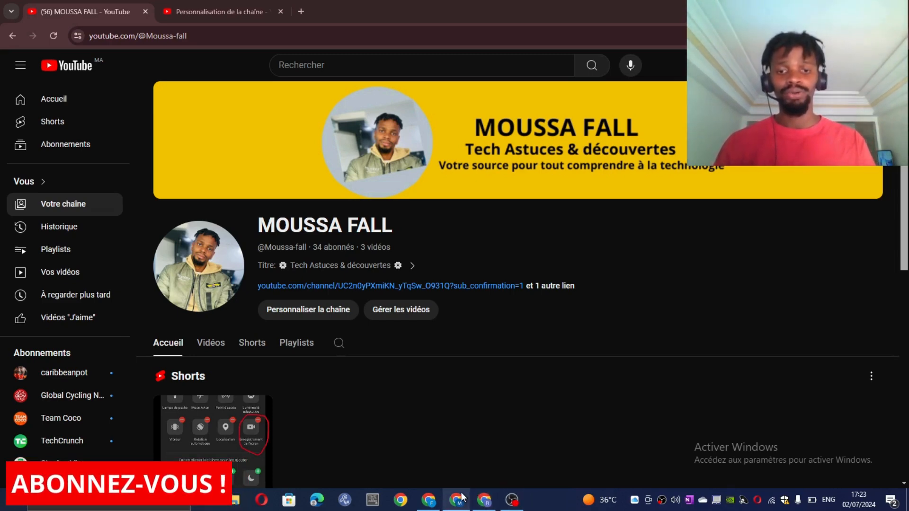
pyautogui.moveTo(464, 498)
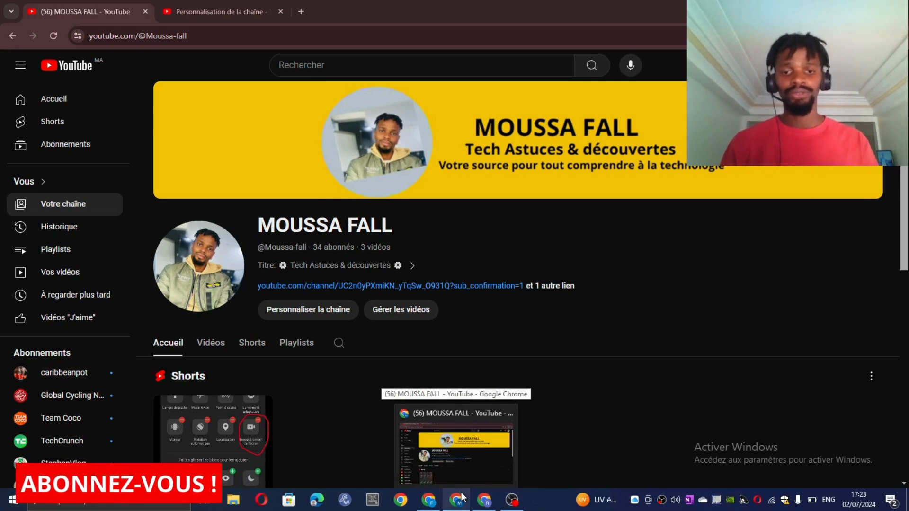
pyautogui.click(484, 500)
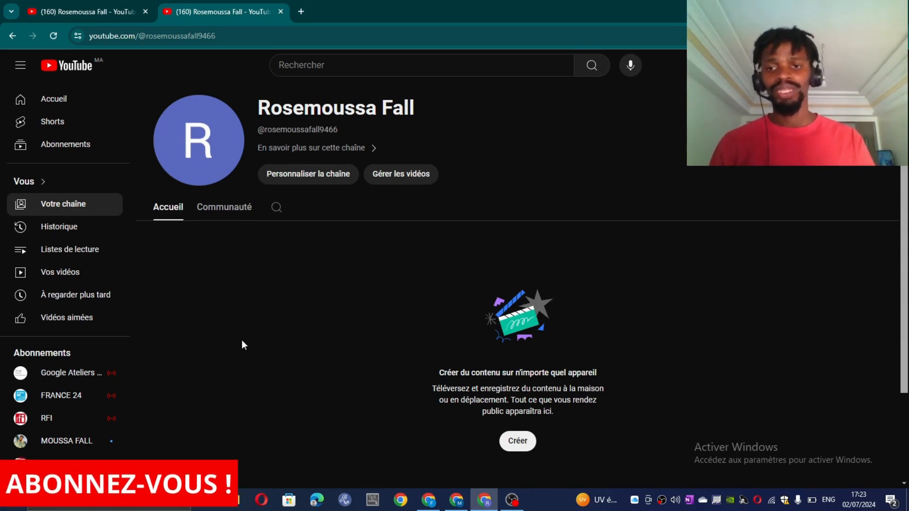
pyautogui.scroll(-3, 242, 340)
pyautogui.scroll(3, 269, 358)
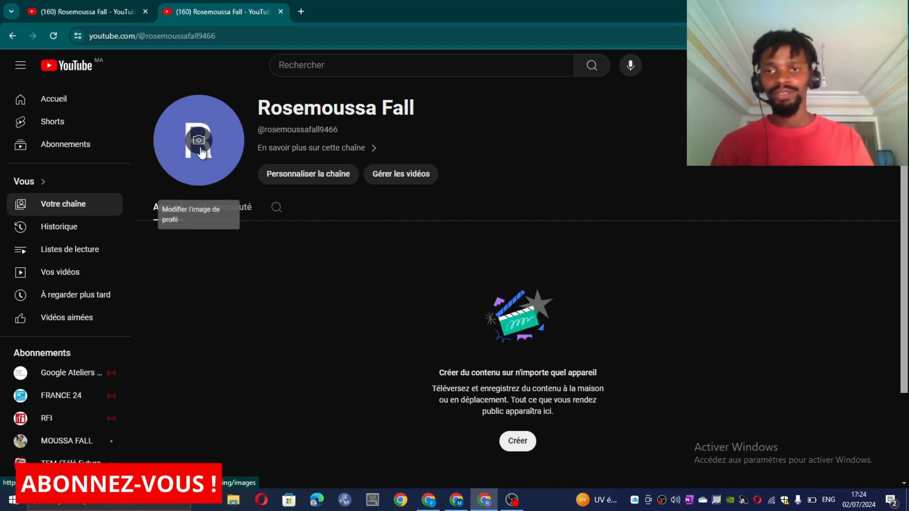
# Open the channel customization page of the new channel in YouTube Studio and view its layout settings.
pyautogui.click(199, 141)
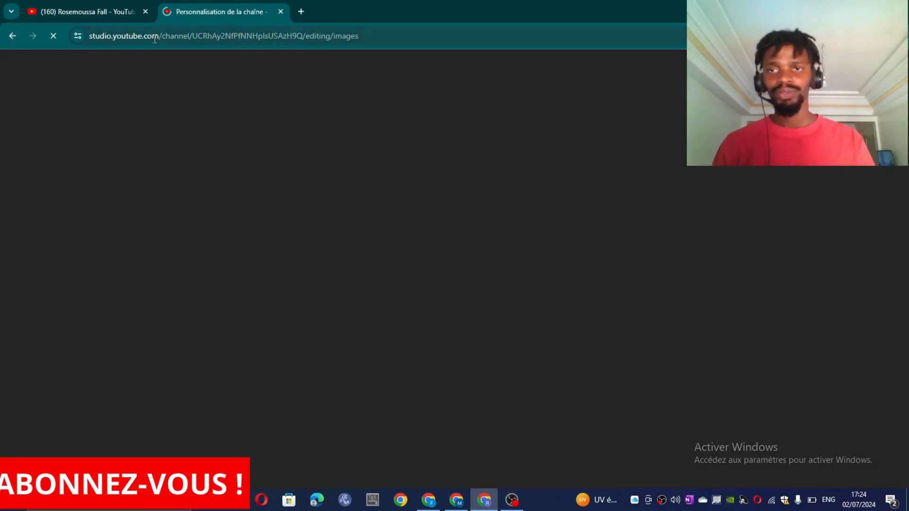
pyautogui.hotkey('alt', 'Left')
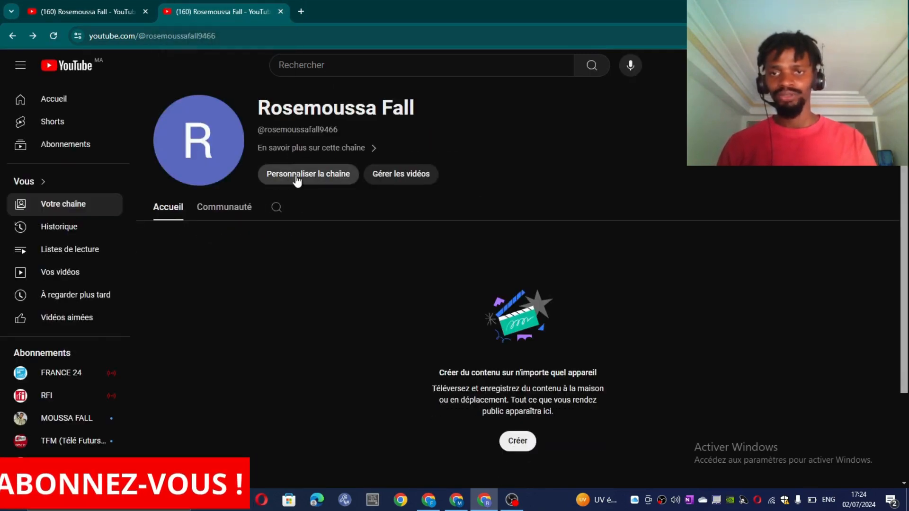
pyautogui.click(295, 179)
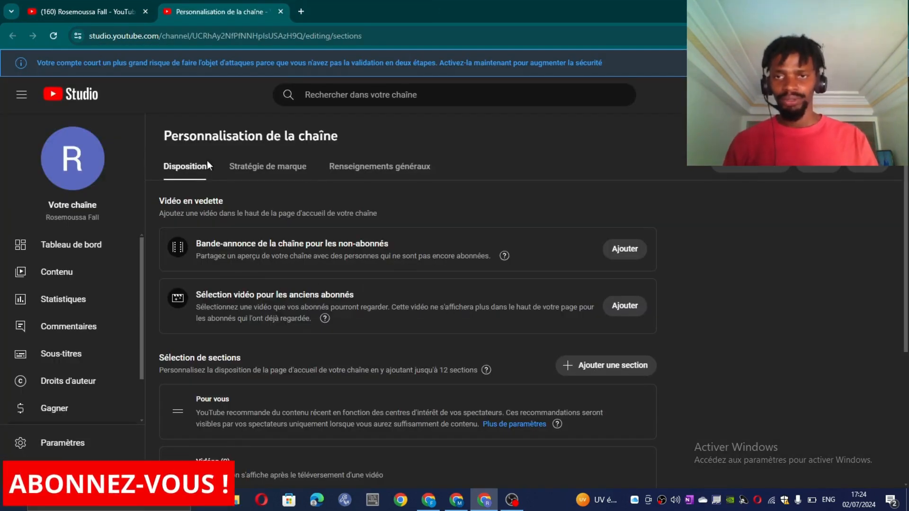
pyautogui.scroll(-4, 178, 261)
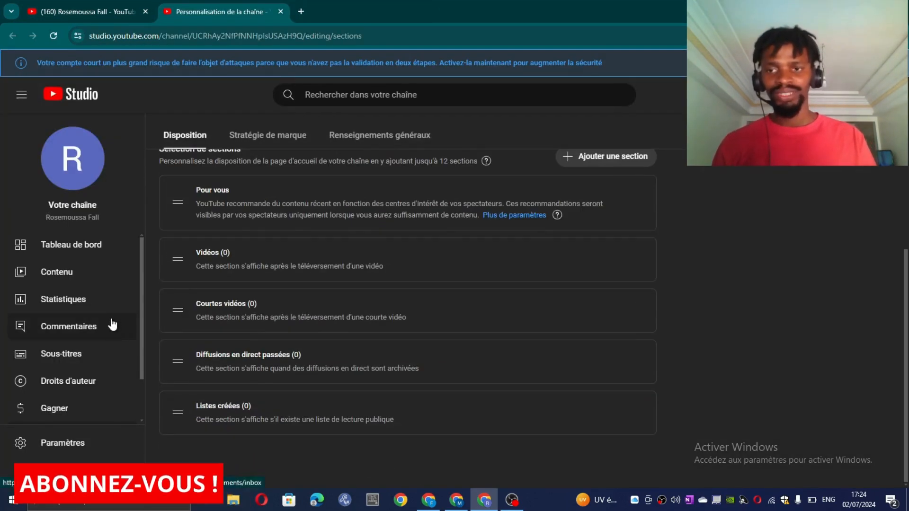
# Look through the Studio's dashboard, content, statistics, comments, subtitles, copyright and monetization pages, dismissing the monetization introduction.
pyautogui.click(70, 250)
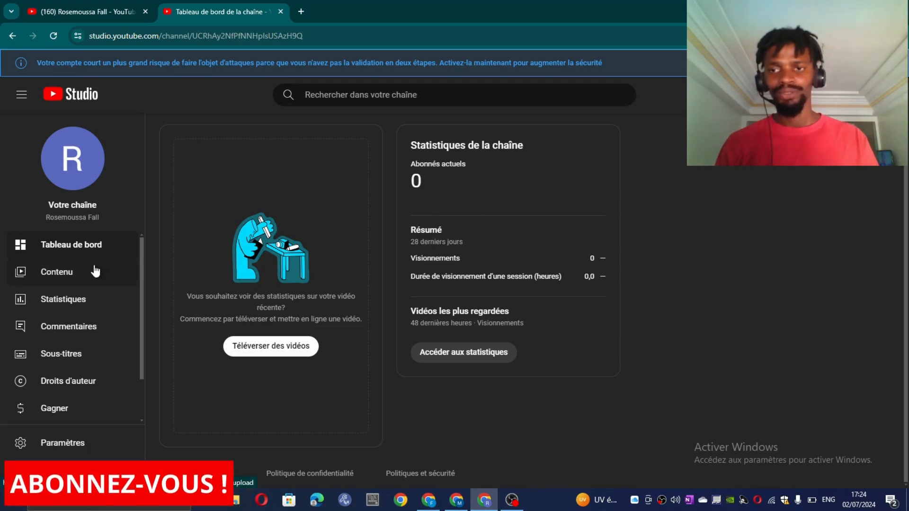
pyautogui.click(102, 282)
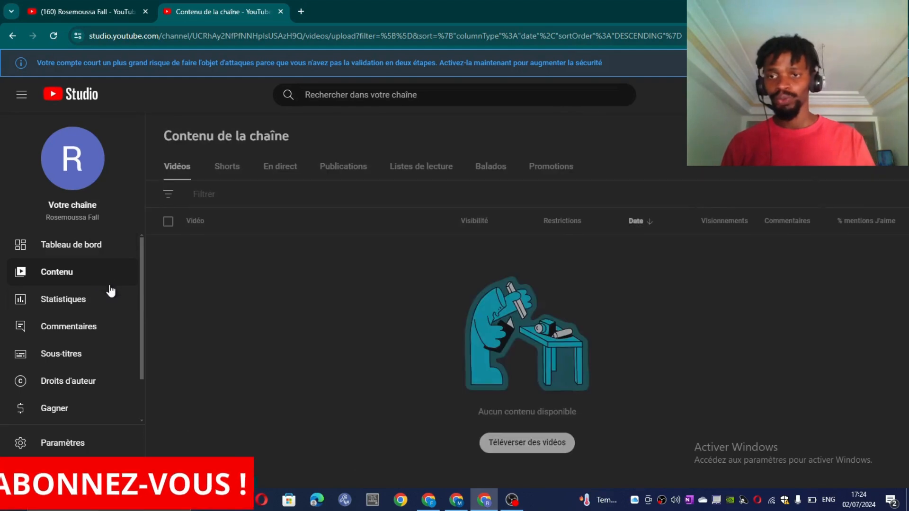
pyautogui.click(80, 307)
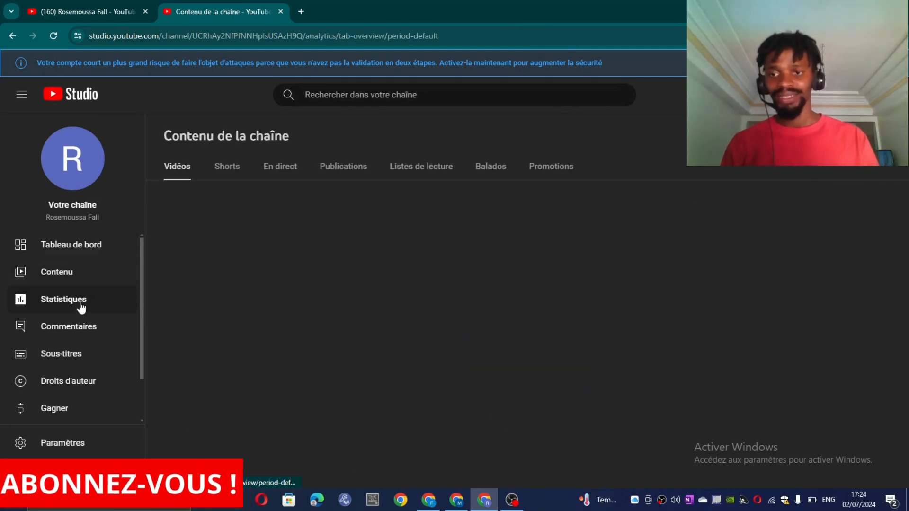
pyautogui.click(85, 334)
pyautogui.click(86, 357)
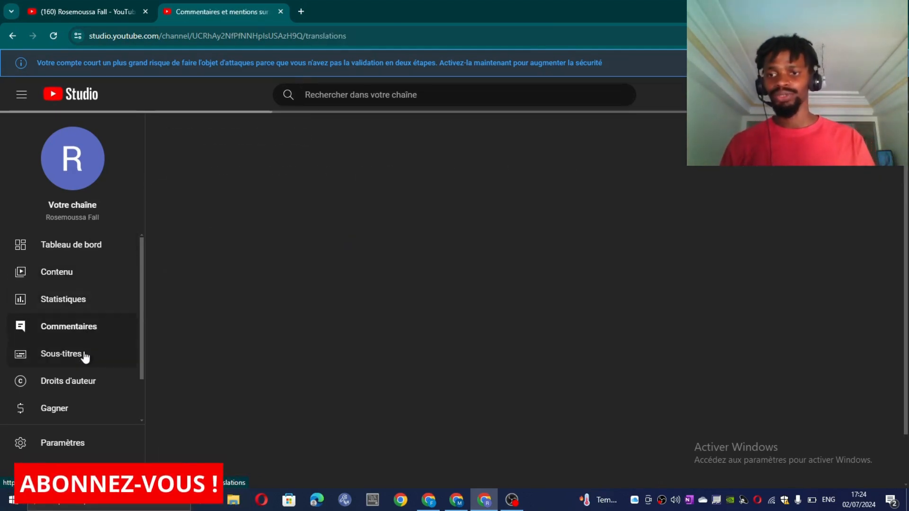
pyautogui.click(86, 381)
pyautogui.scroll(-1, 87, 393)
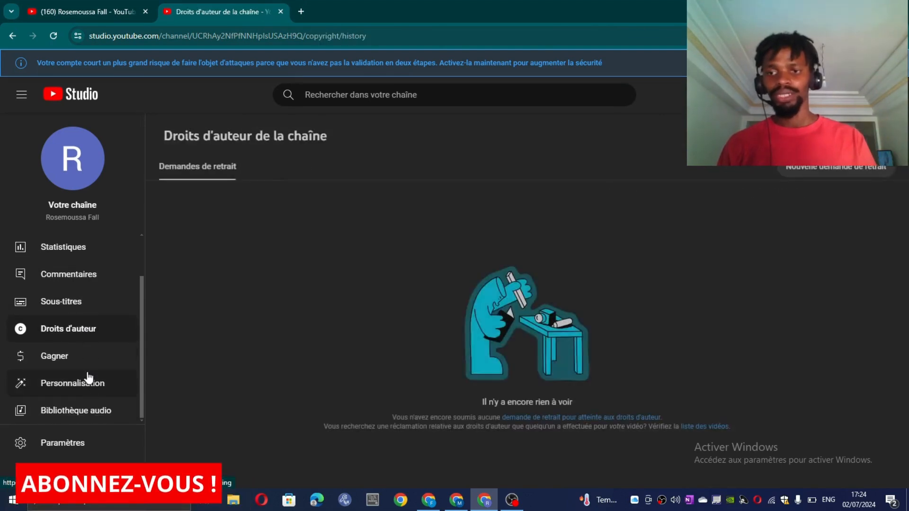
pyautogui.click(84, 356)
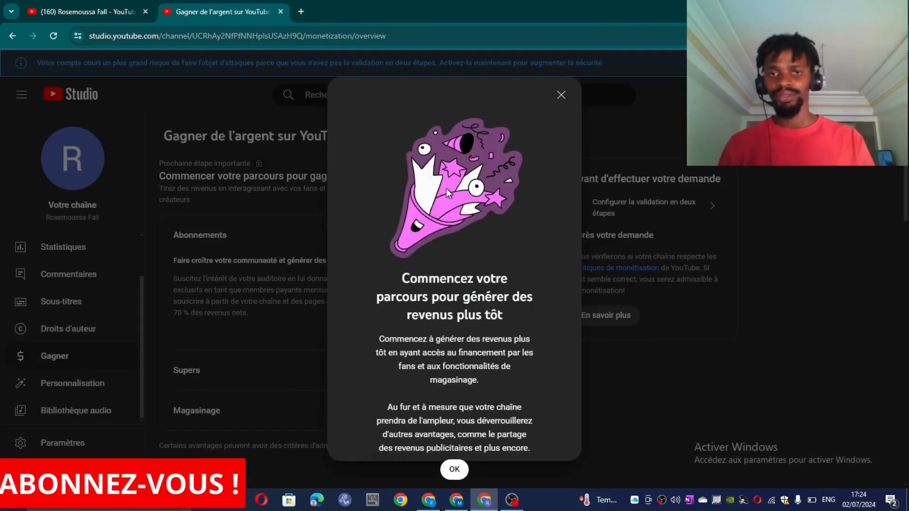
pyautogui.click(561, 95)
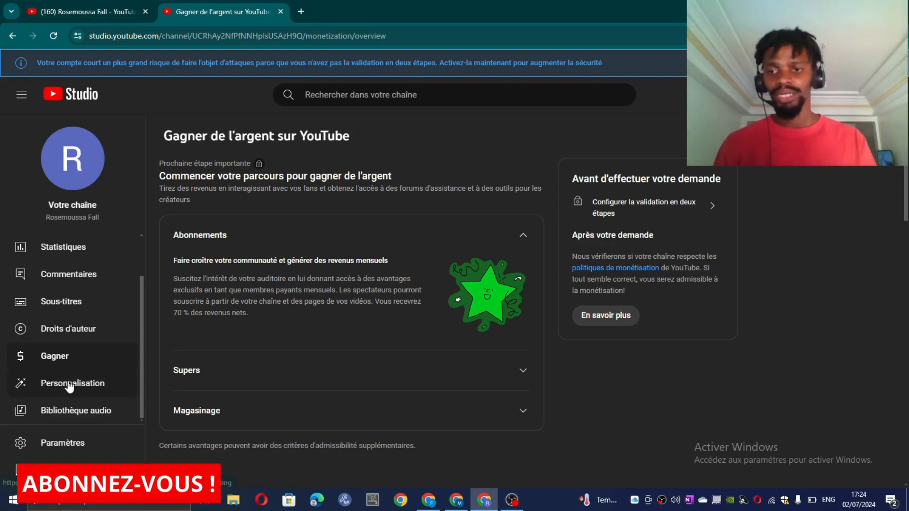
# Return to the channel customization page and look through its layout, branding and general information settings.
pyautogui.click(90, 385)
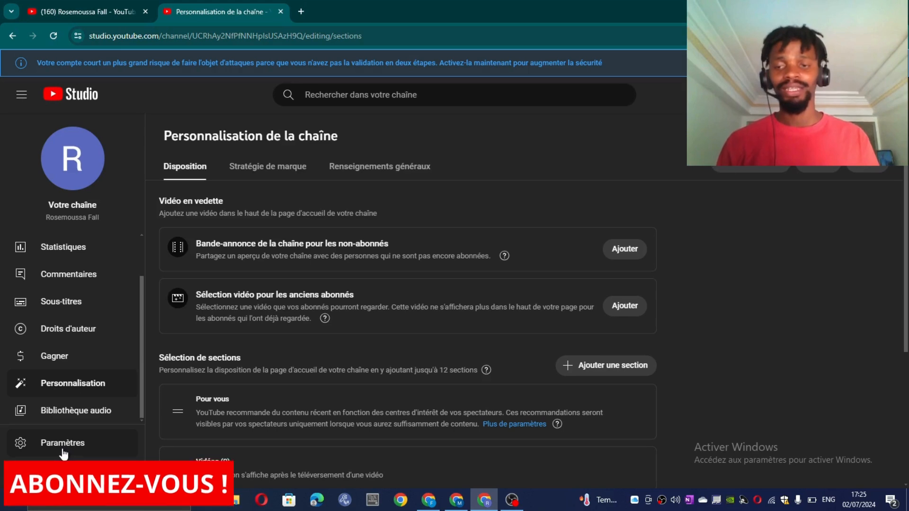
pyautogui.click(78, 387)
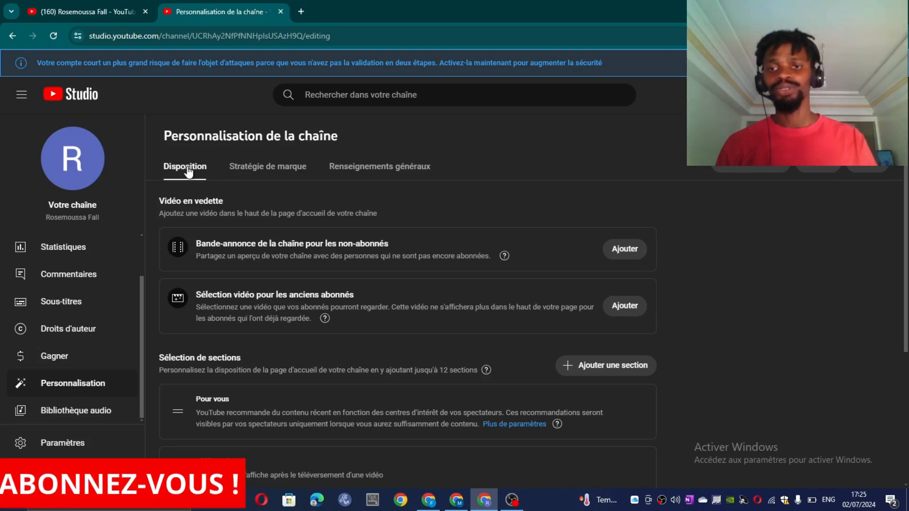
pyautogui.click(259, 171)
pyautogui.click(377, 171)
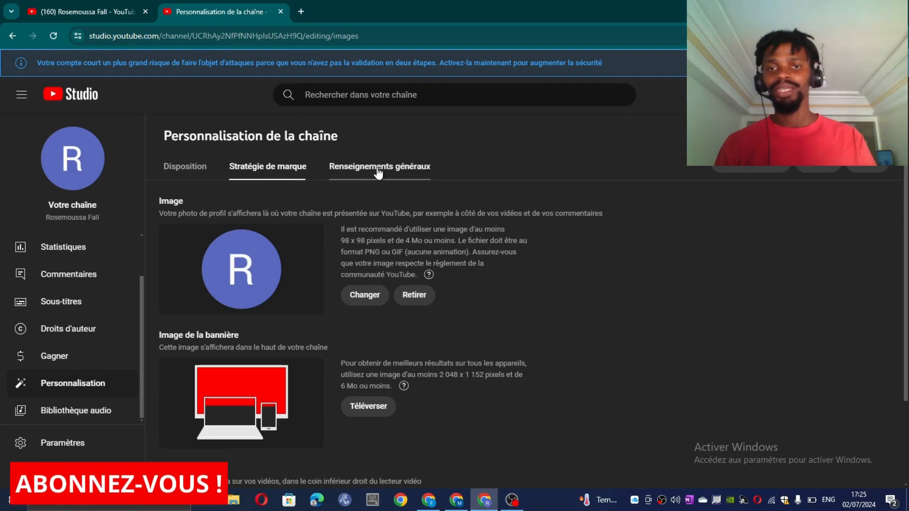
pyautogui.click(189, 166)
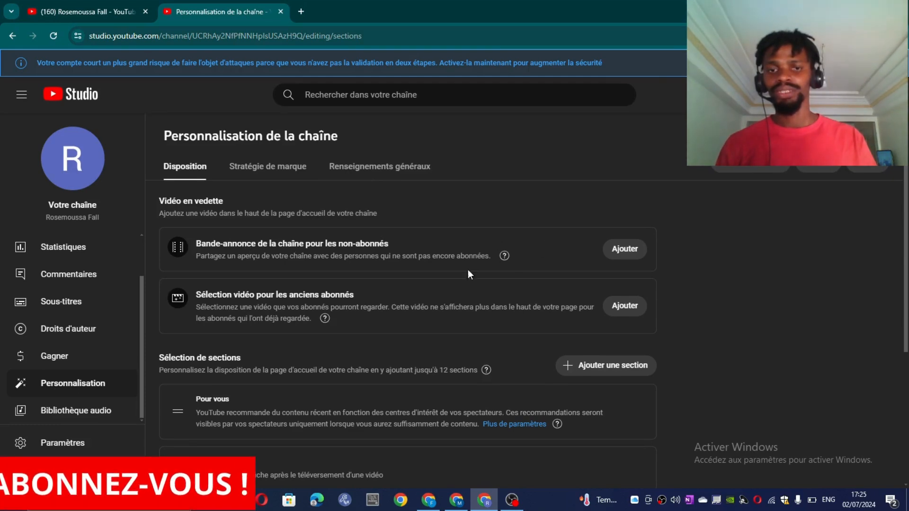
# Reorder the home page sections: move Diffusions en direct passées directly below Pour vous and Courtes vidéos above Vidéos.
pyautogui.scroll(-2, 388, 283)
pyautogui.scroll(3, 636, 216)
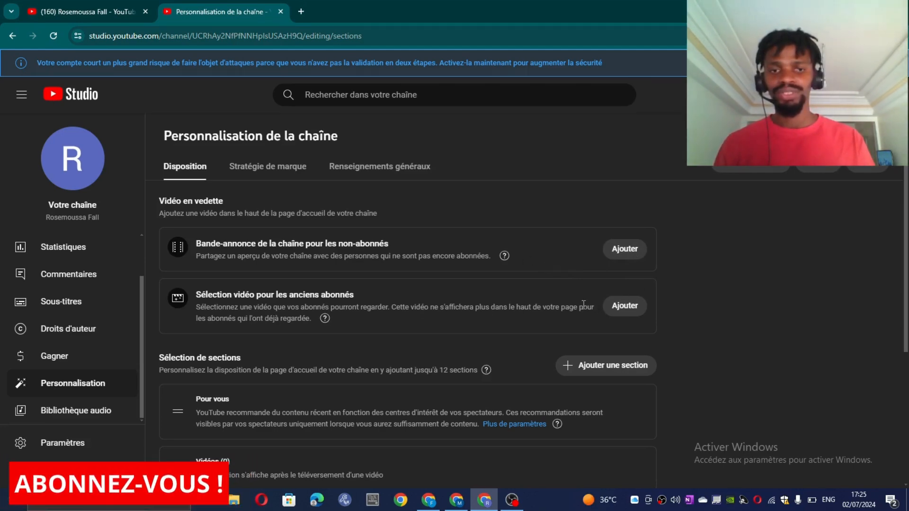
pyautogui.scroll(-1, 613, 288)
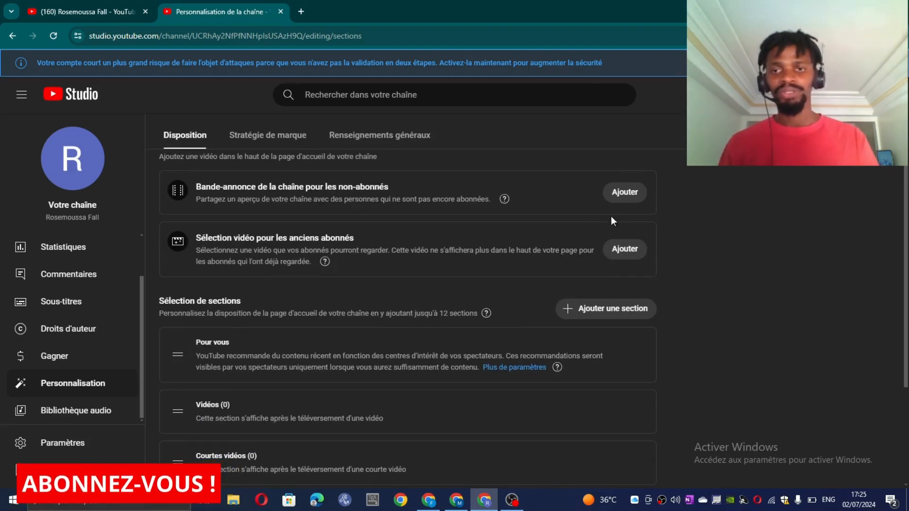
pyautogui.scroll(-2, 388, 321)
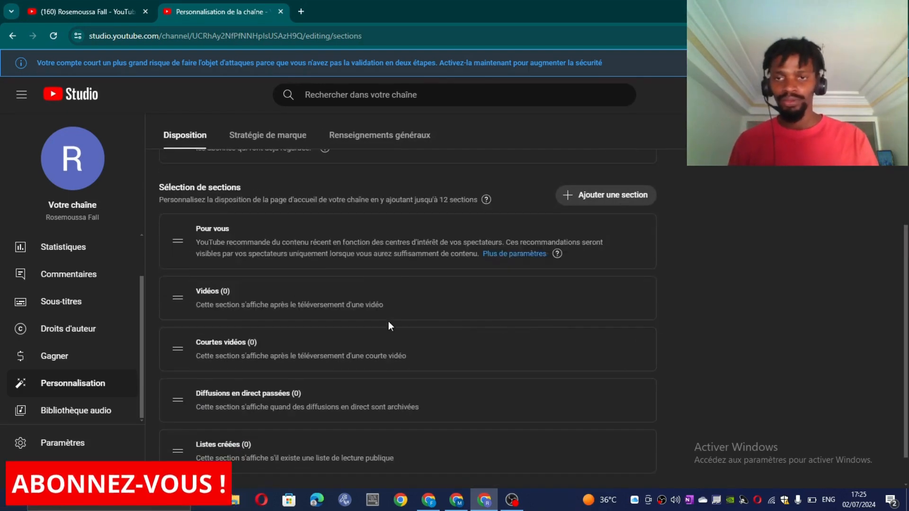
pyautogui.scroll(1, 578, 271)
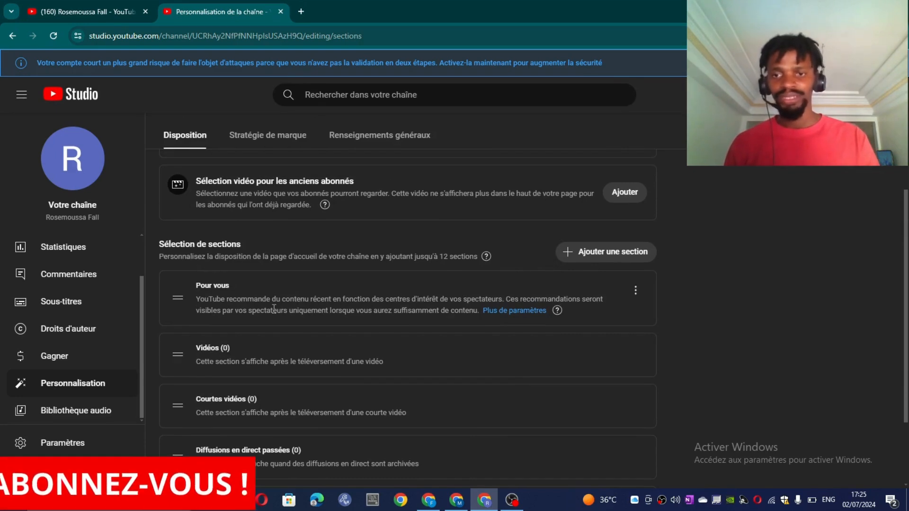
pyautogui.scroll(-1, 473, 350)
pyautogui.scroll(-1, 440, 355)
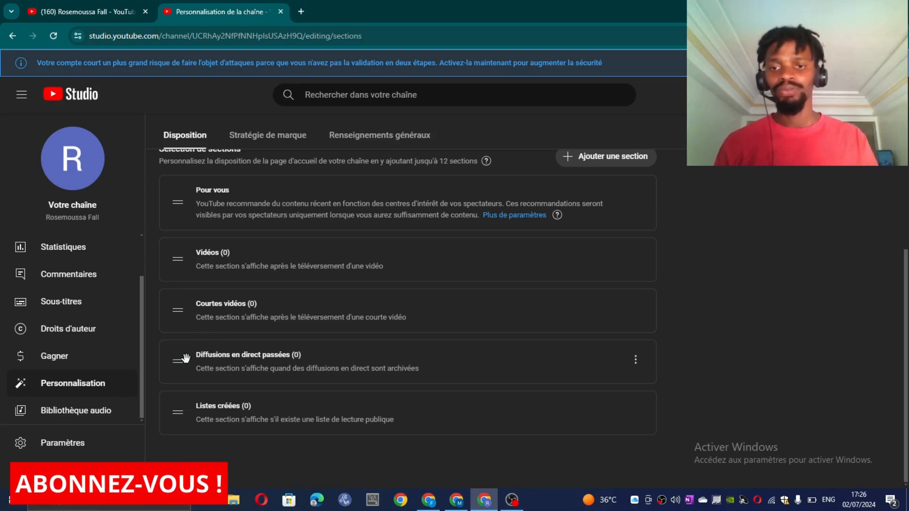
pyautogui.moveTo(179, 364); pyautogui.dragTo(176, 258)
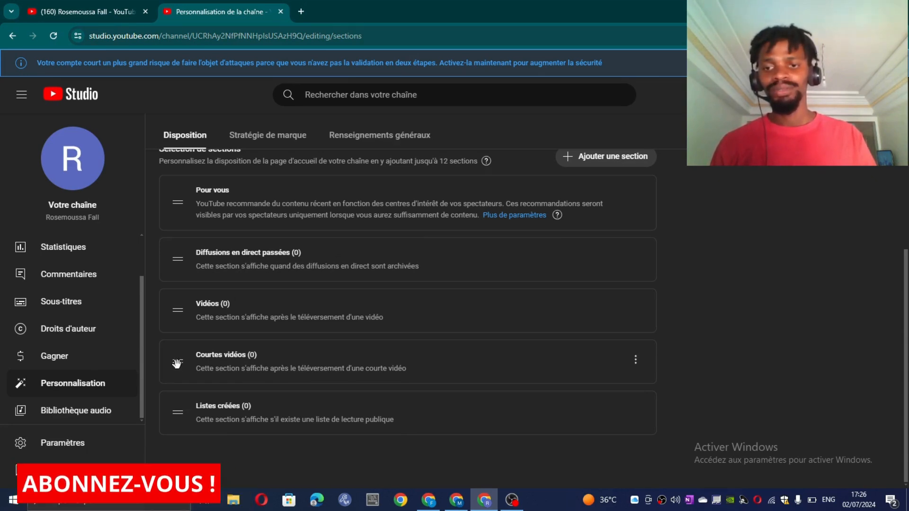
pyautogui.moveTo(176, 362); pyautogui.dragTo(182, 311)
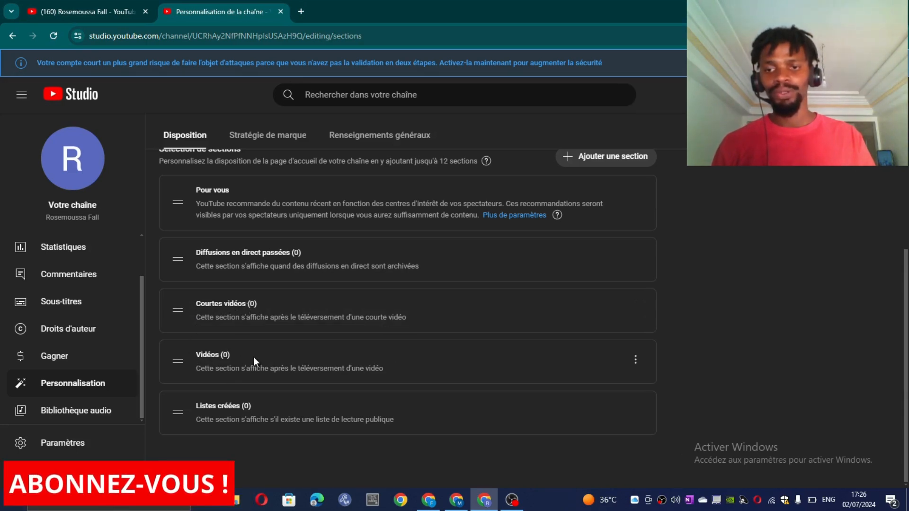
# Open the Stratégie de marque settings and compare the profile image option with the picture on the finished channel.
pyautogui.scroll(5, 312, 283)
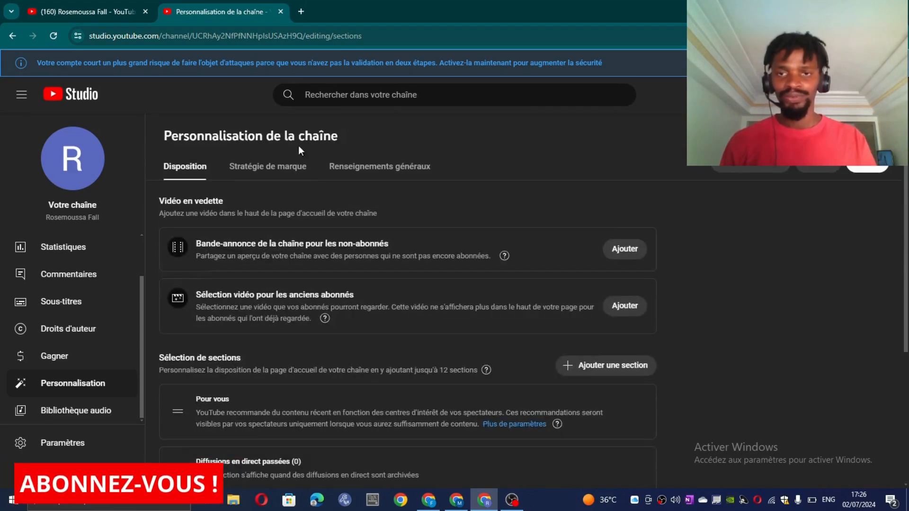
pyautogui.click(244, 168)
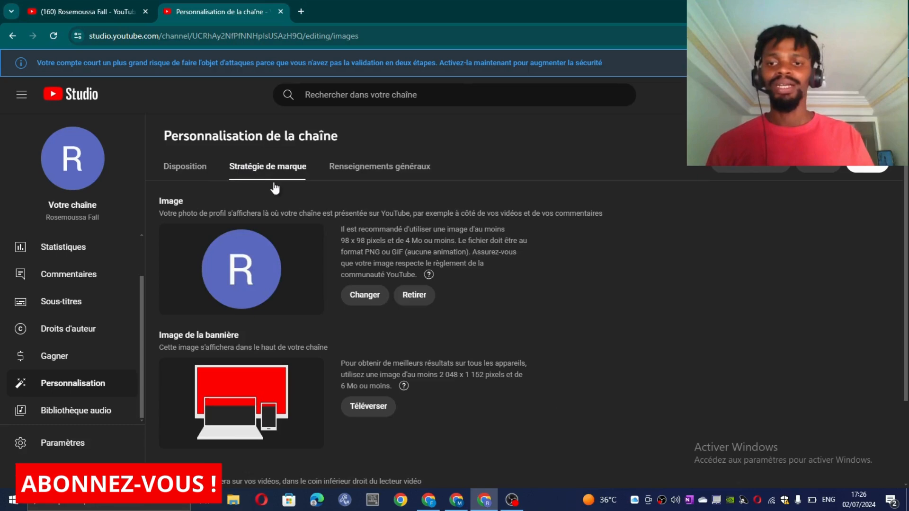
pyautogui.scroll(-3, 262, 255)
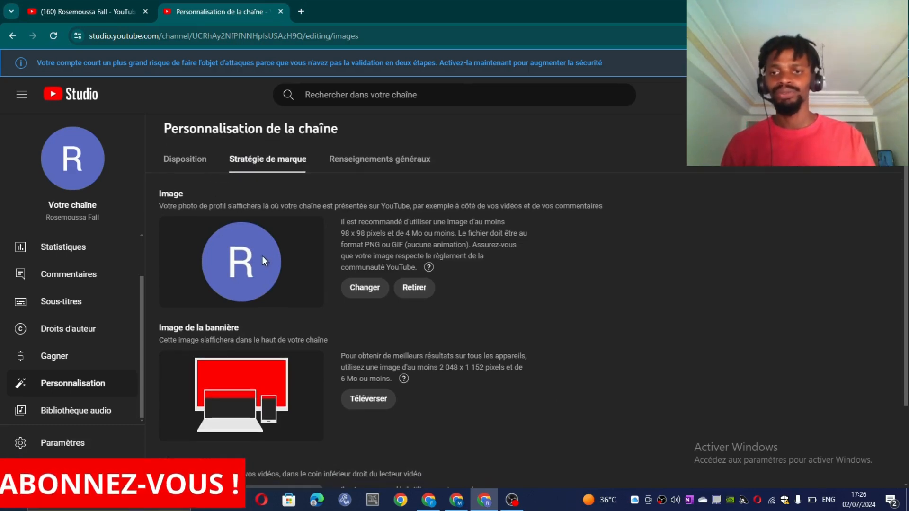
pyautogui.scroll(3, 307, 385)
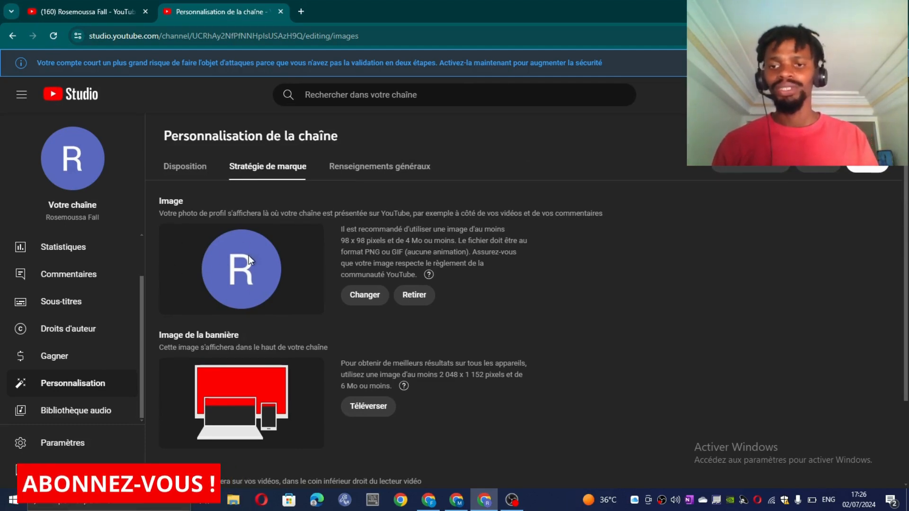
pyautogui.click(460, 497)
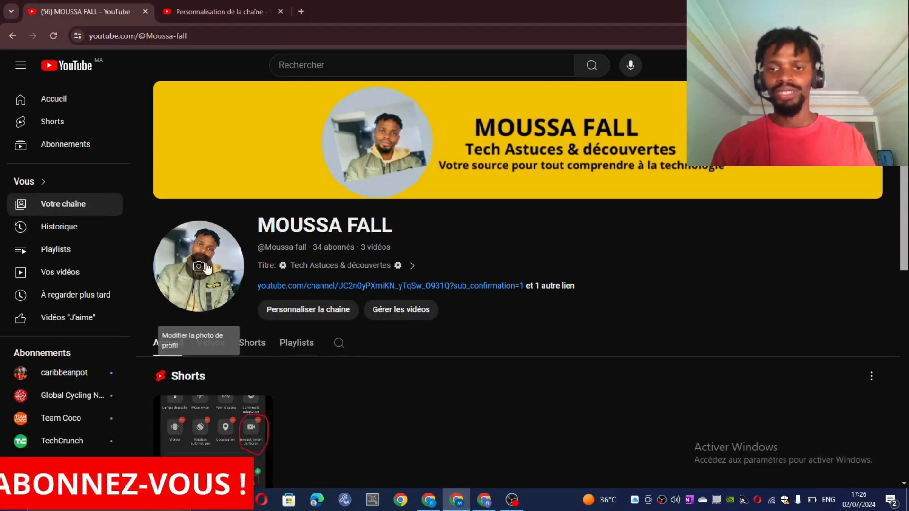
pyautogui.click(492, 501)
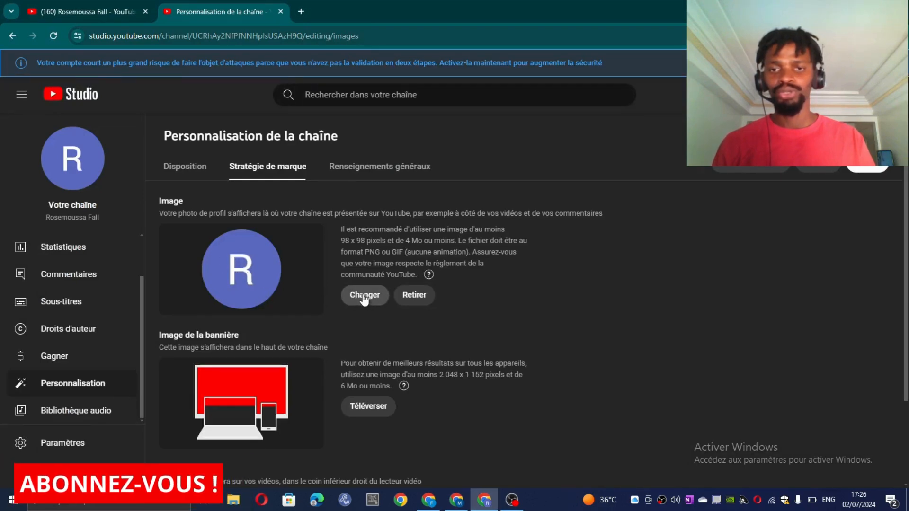
# Examine the banner and video watermark options, and switch to the finished channel's page to view its banner.
pyautogui.scroll(-1, 367, 301)
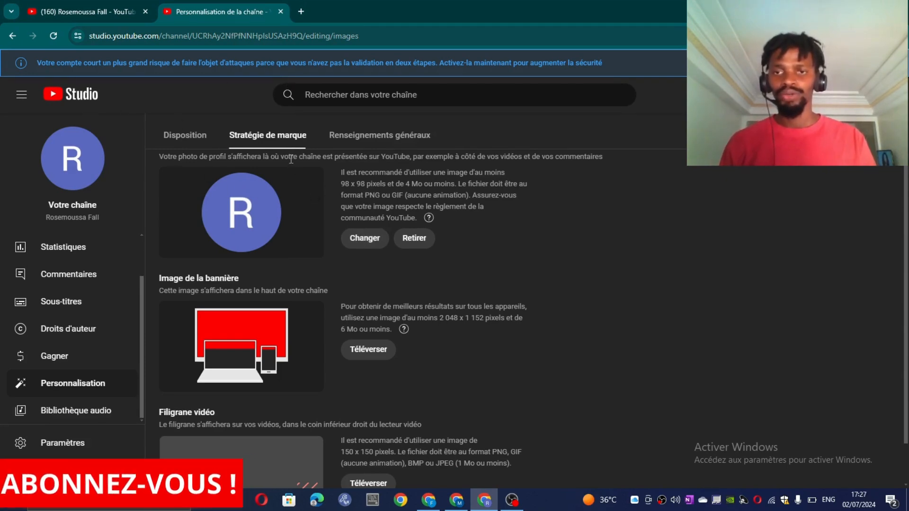
pyautogui.scroll(-1, 308, 274)
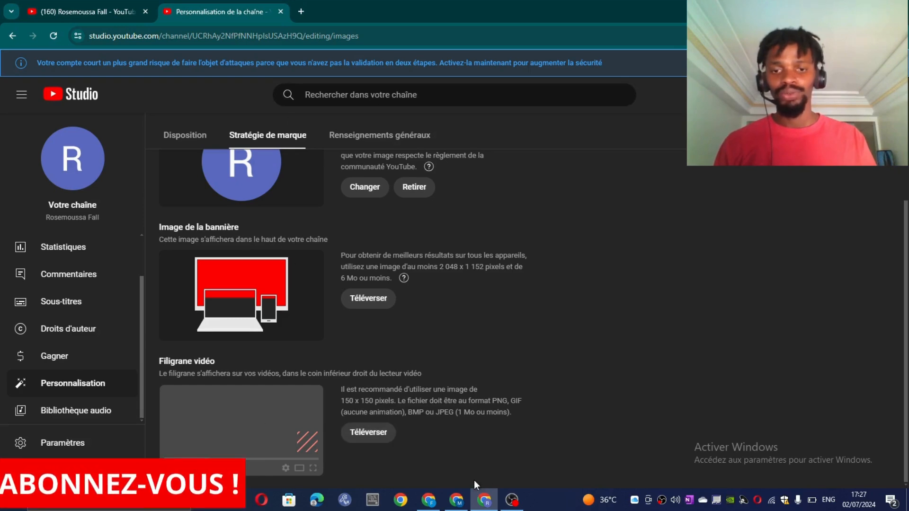
pyautogui.click(455, 500)
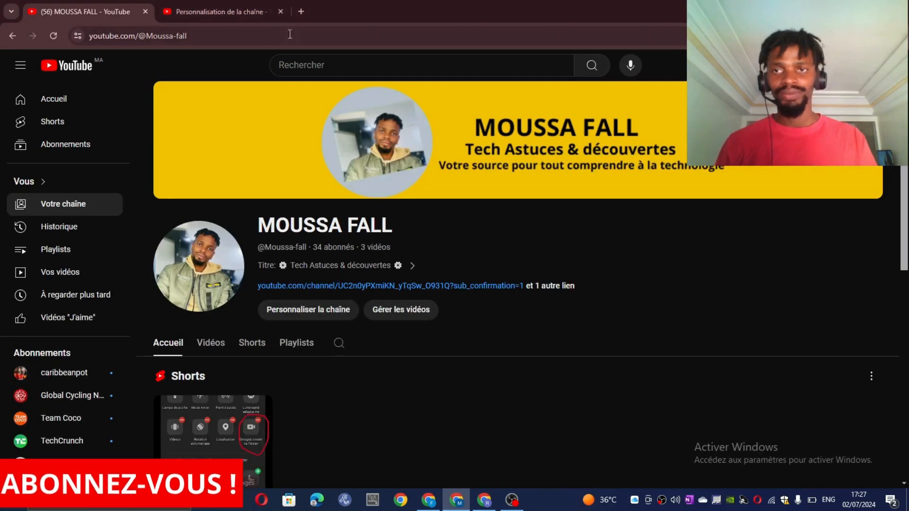
# Examine the profile photo, banner image and video watermark options in the finished channel's Branding settings.
pyautogui.click(215, 12)
pyautogui.scroll(-2, 334, 320)
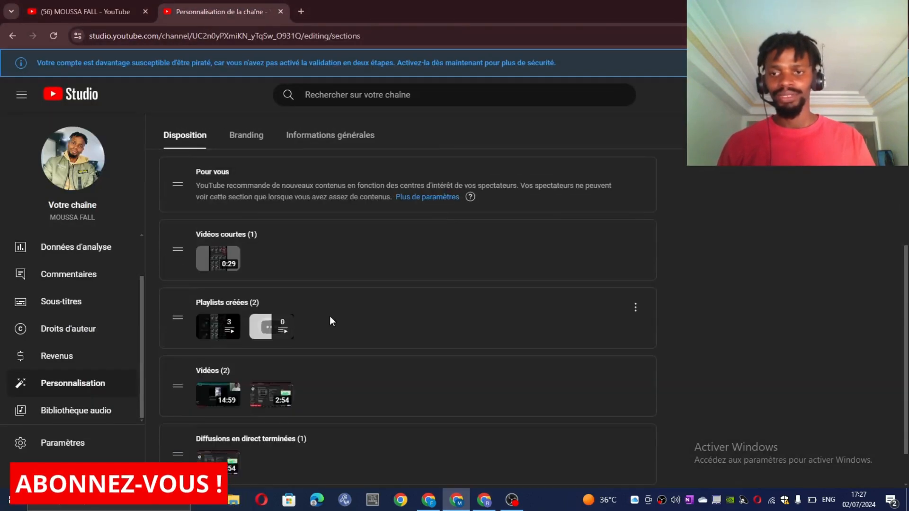
pyautogui.scroll(5, 197, 292)
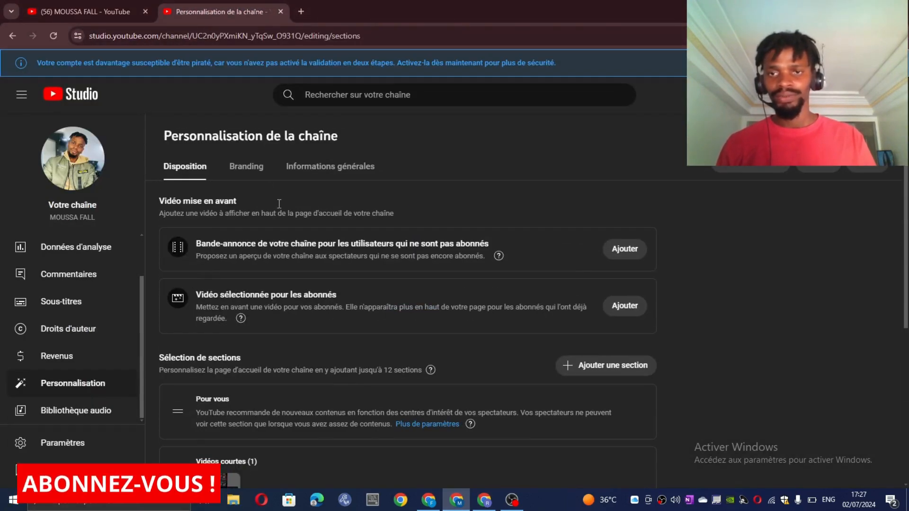
pyautogui.click(247, 166)
pyautogui.scroll(-3, 357, 274)
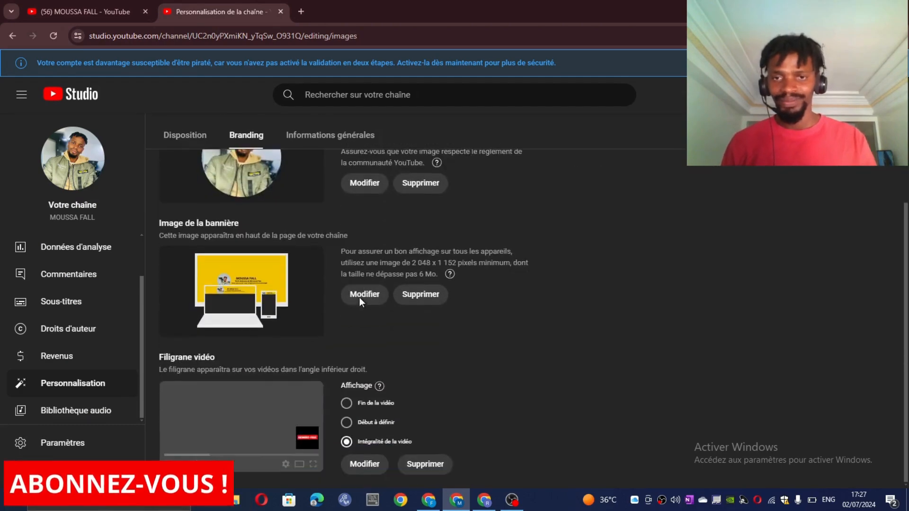
pyautogui.scroll(3, 360, 291)
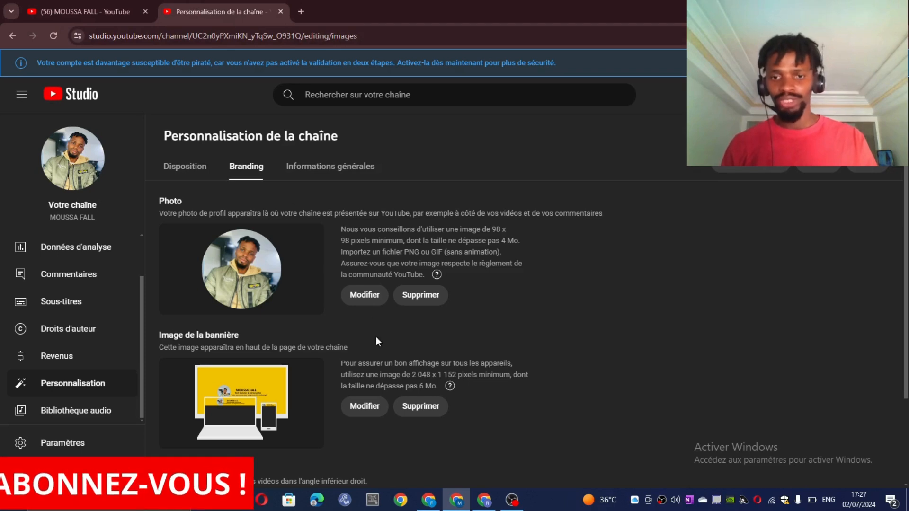
pyautogui.scroll(-1, 400, 193)
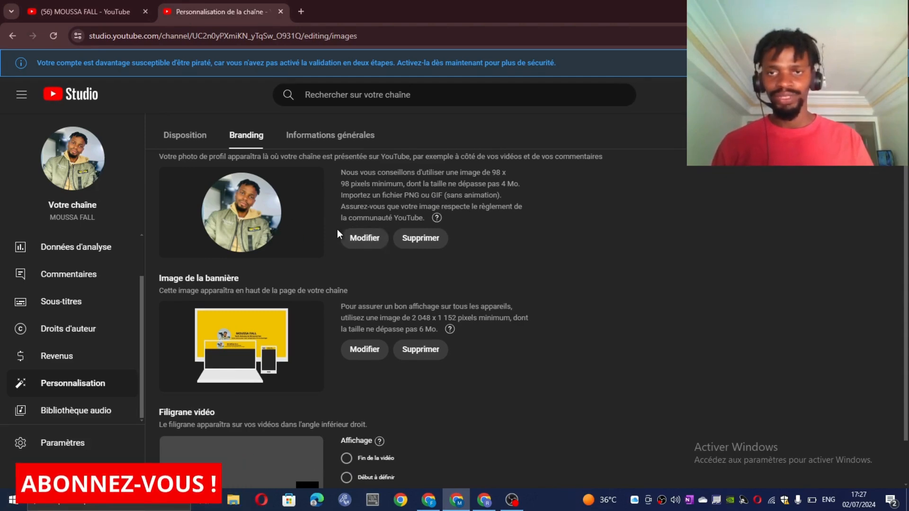
pyautogui.scroll(-1, 298, 350)
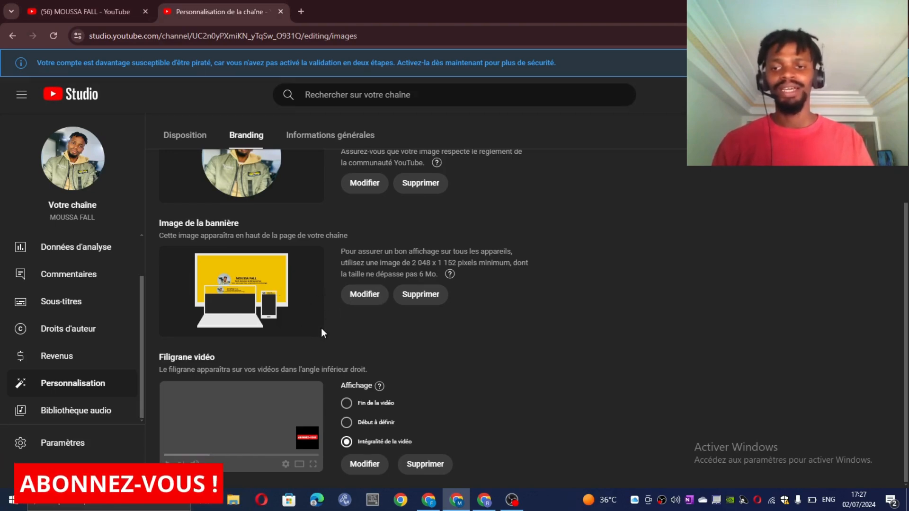
pyautogui.scroll(3, 386, 343)
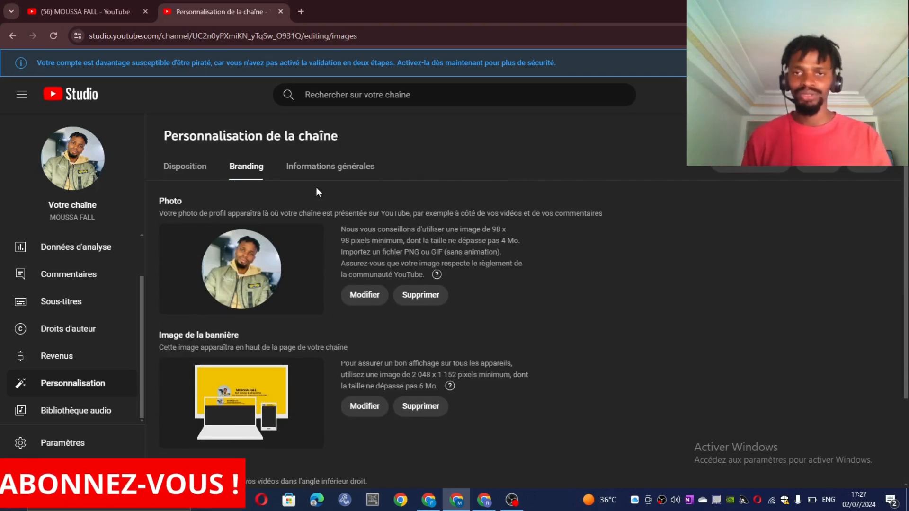
# Open the general information settings on both channels and examine the new channel's Nom and Identifiant fields.
pyautogui.click(322, 174)
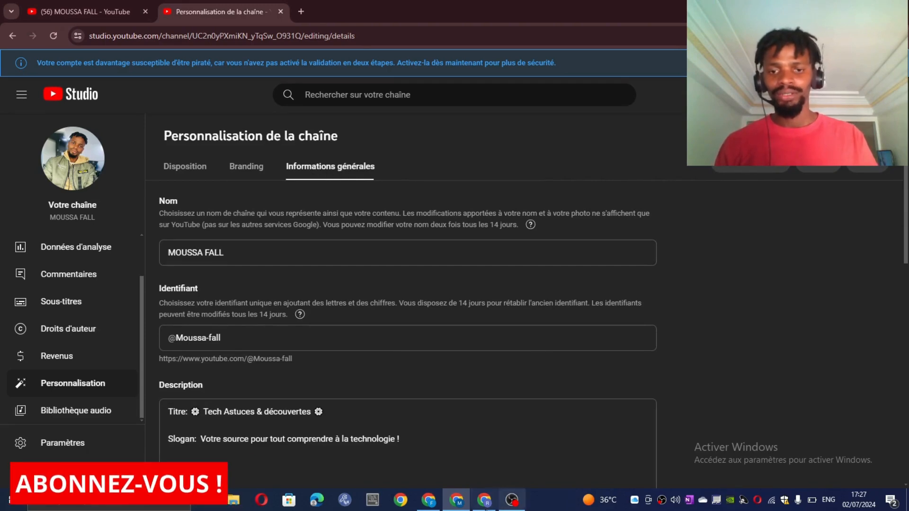
pyautogui.click(484, 500)
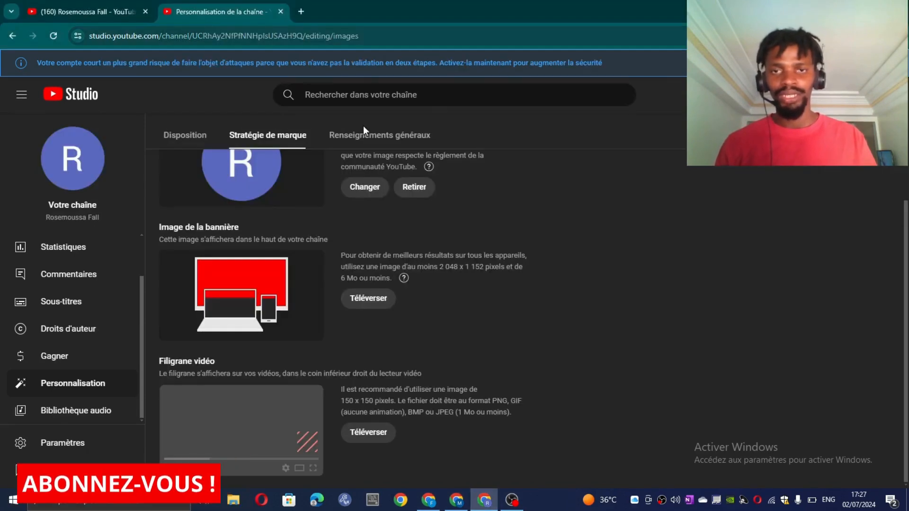
pyautogui.click(370, 140)
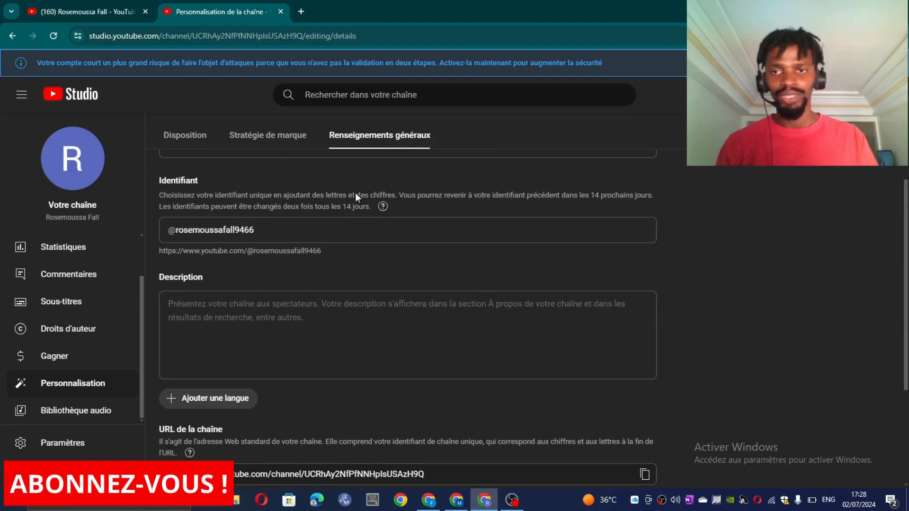
pyautogui.scroll(3, 308, 241)
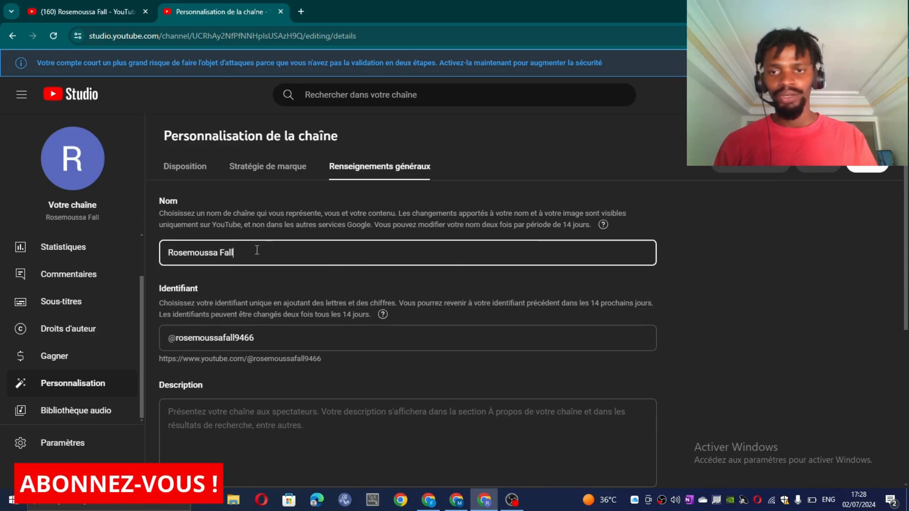
pyautogui.scroll(-1, 260, 250)
pyautogui.click(261, 280)
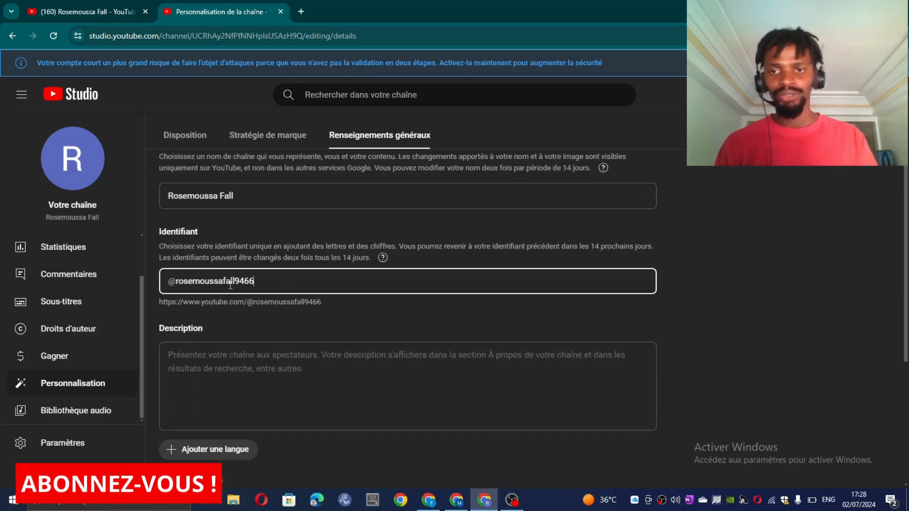
pyautogui.click(297, 204)
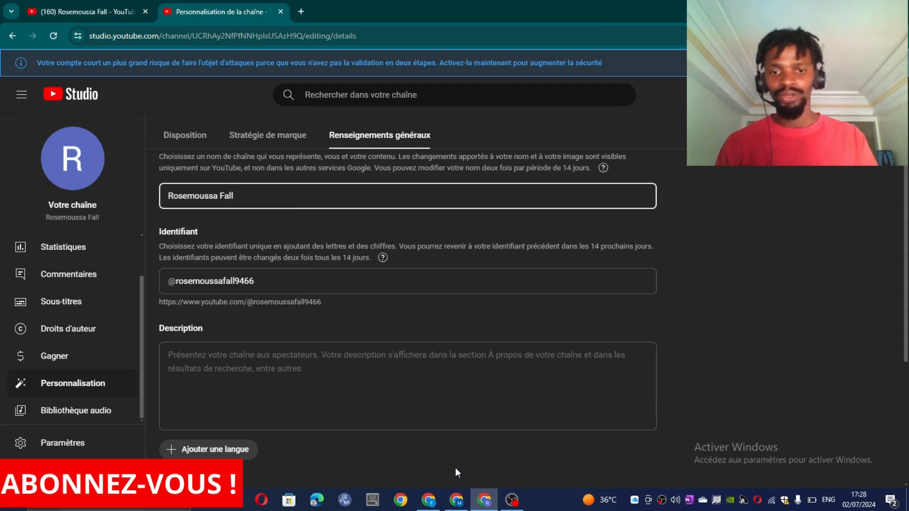
# Compare the name and handle on the finished channel's public page with the fields in its Informations générales settings.
pyautogui.click(456, 500)
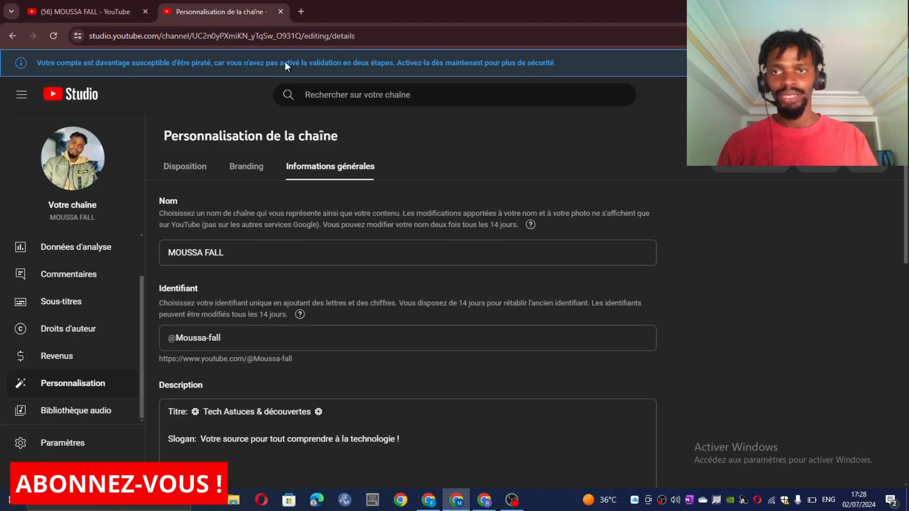
pyautogui.click(86, 11)
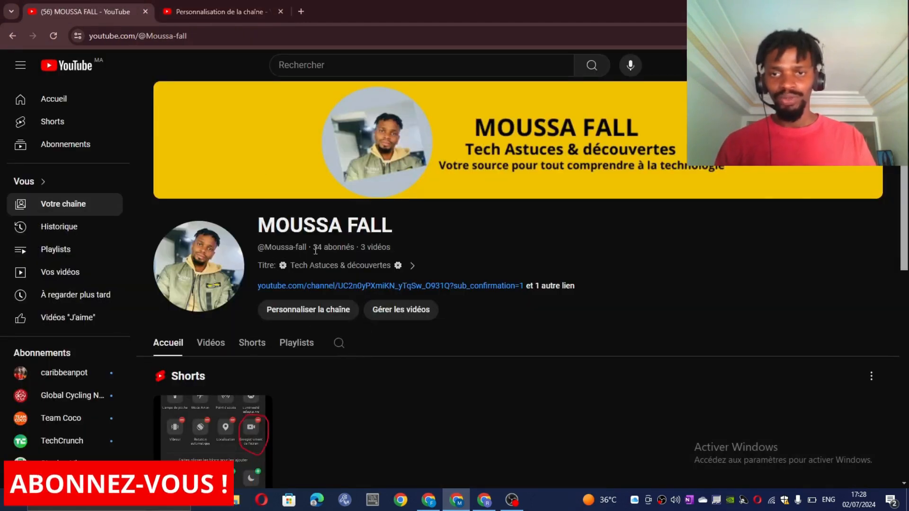
pyautogui.click(210, 13)
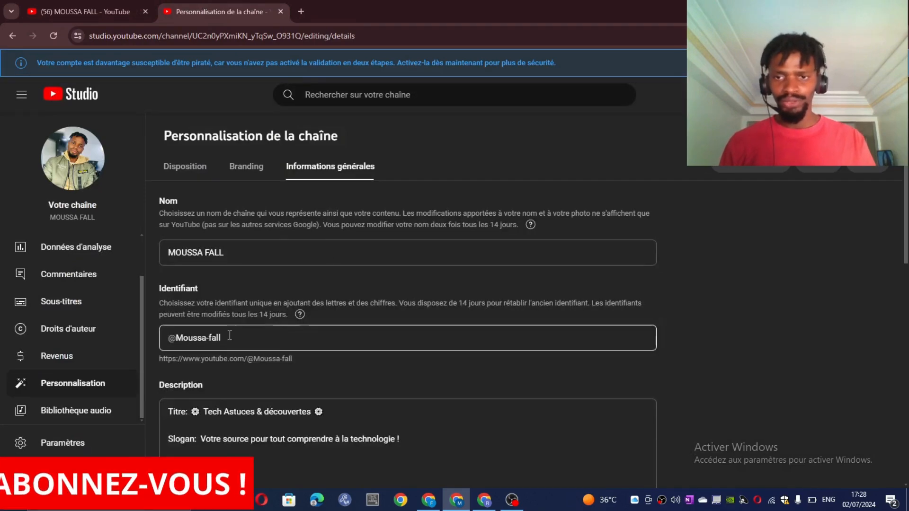
pyautogui.scroll(-1, 223, 308)
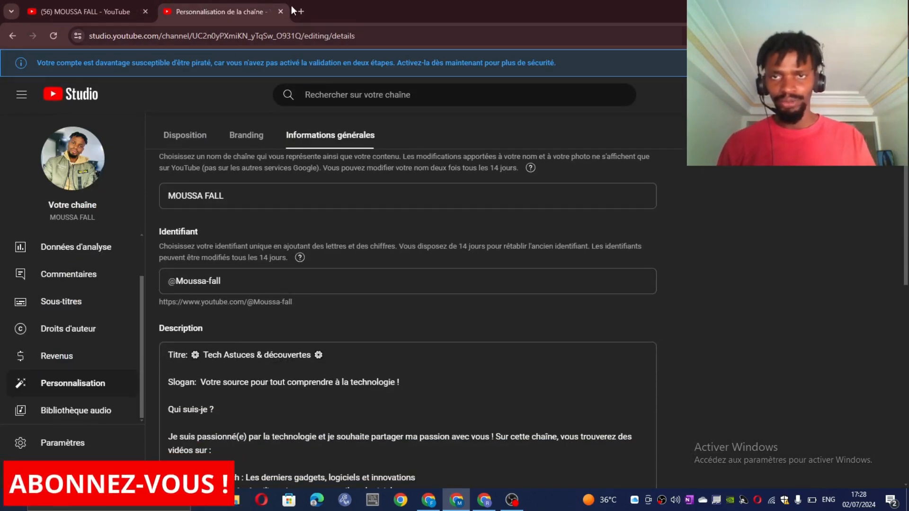
# Switch back to the new channel's Renseignements généraux and activate its Description field.
pyautogui.click(484, 502)
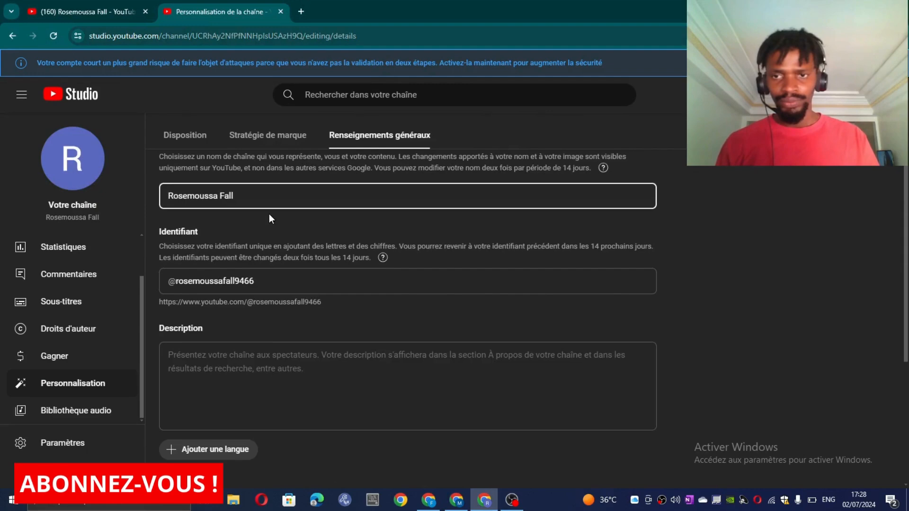
pyautogui.scroll(-1, 278, 361)
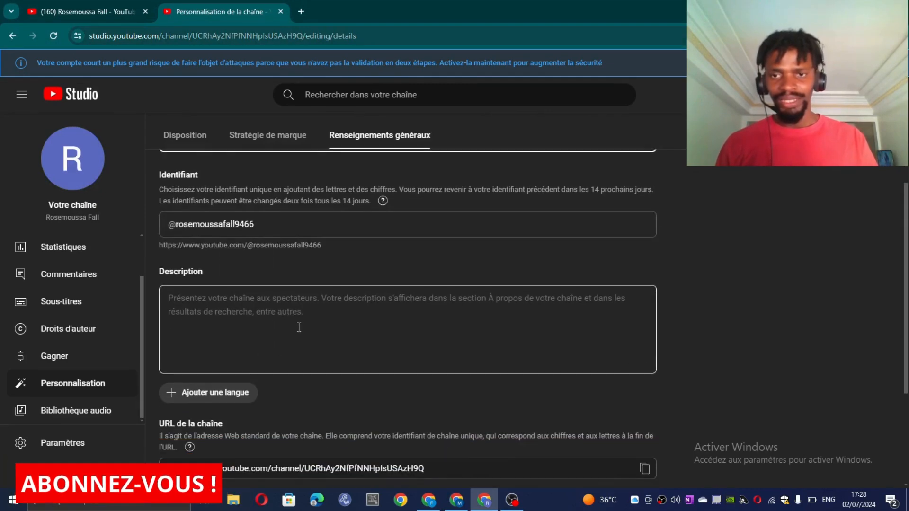
pyautogui.click(300, 324)
pyautogui.scroll(-2, 300, 324)
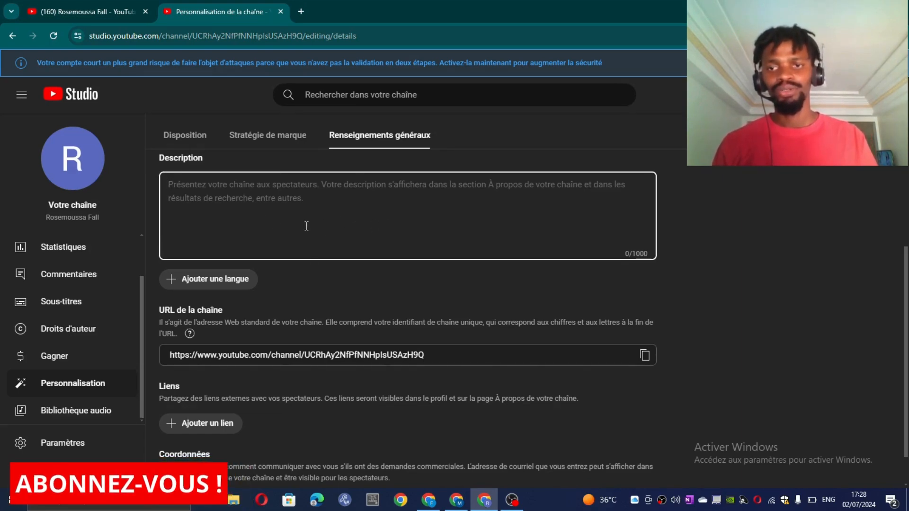
pyautogui.scroll(1, 315, 276)
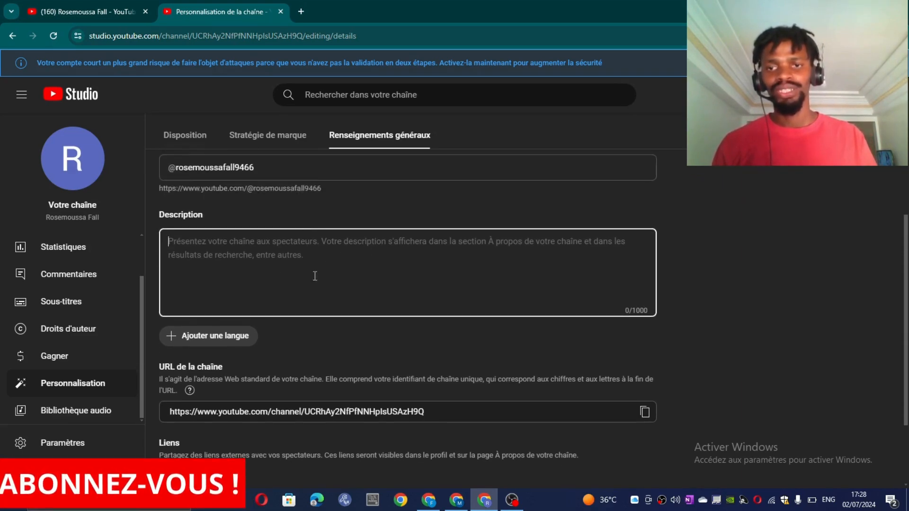
# Read the finished channel's full description in its Informations générales, and return to the new channel's Renseignements généraux.
pyautogui.click(456, 499)
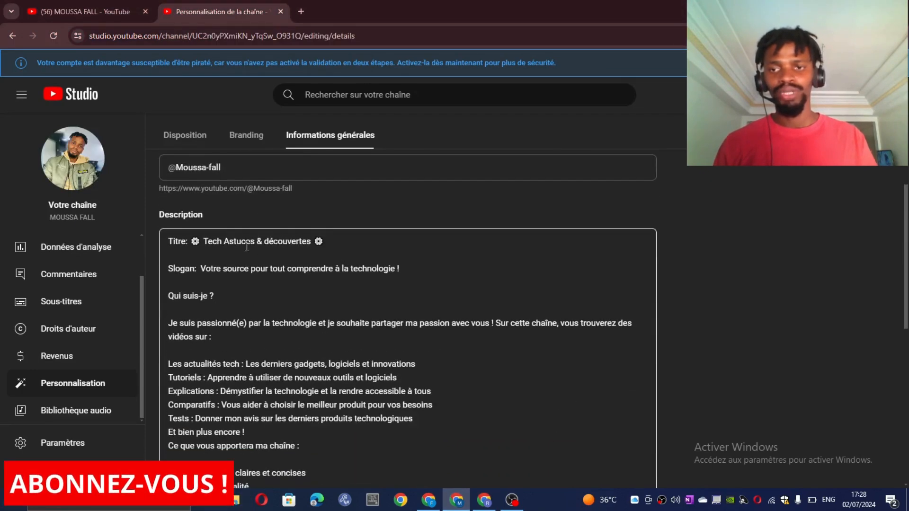
pyautogui.scroll(-1, 246, 246)
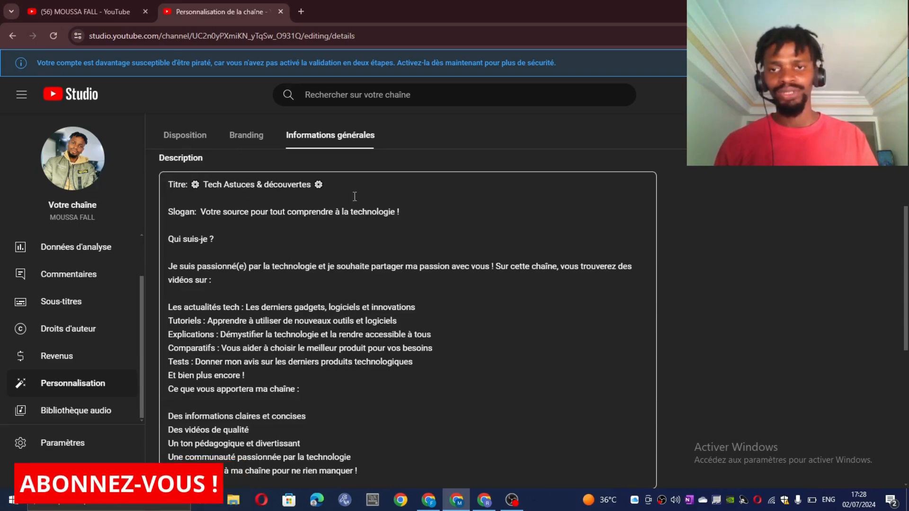
pyautogui.scroll(-1, 279, 384)
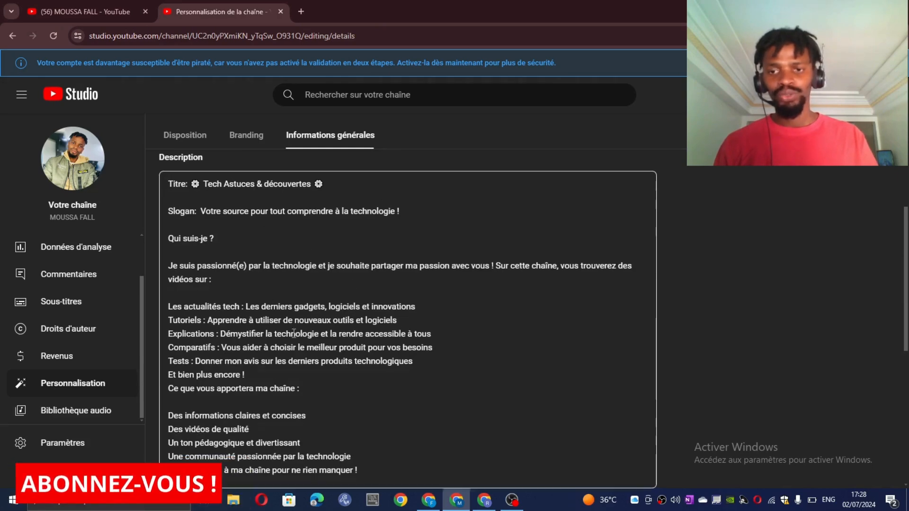
pyautogui.scroll(-2, 276, 339)
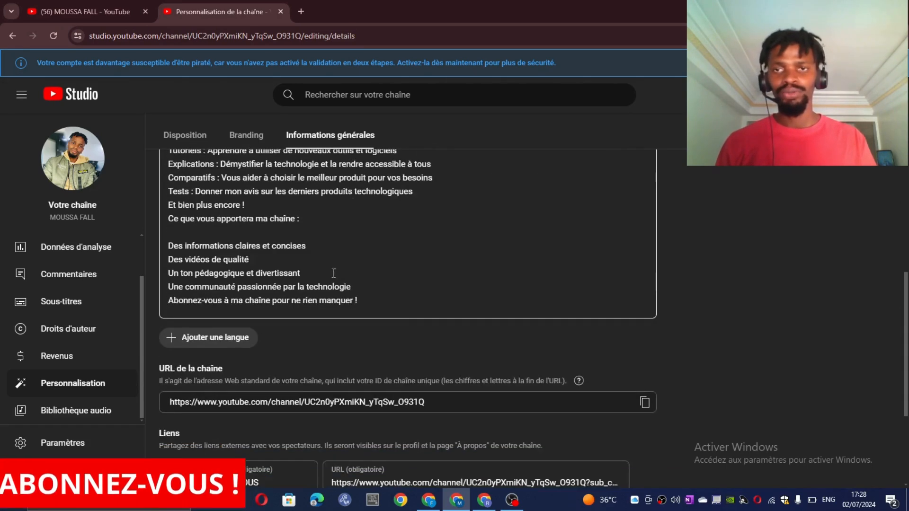
pyautogui.scroll(3, 277, 339)
pyautogui.moveTo(484, 507)
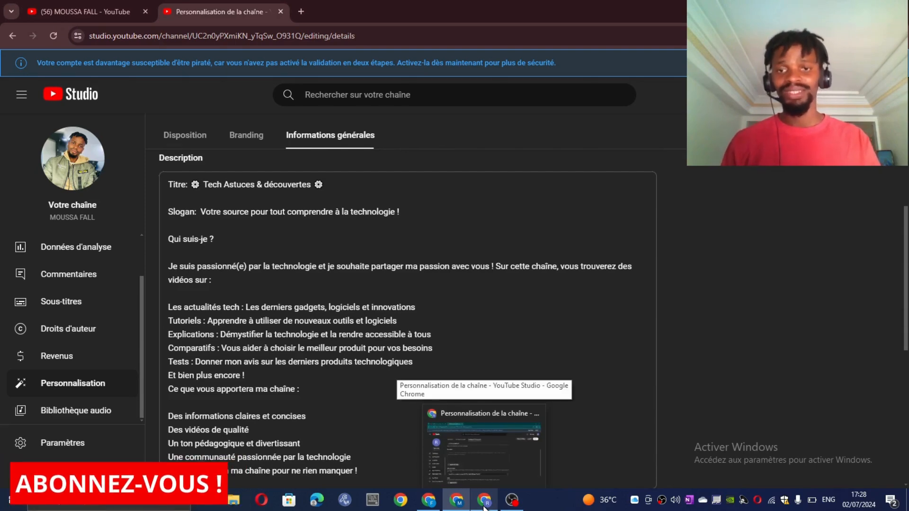
pyautogui.click(484, 505)
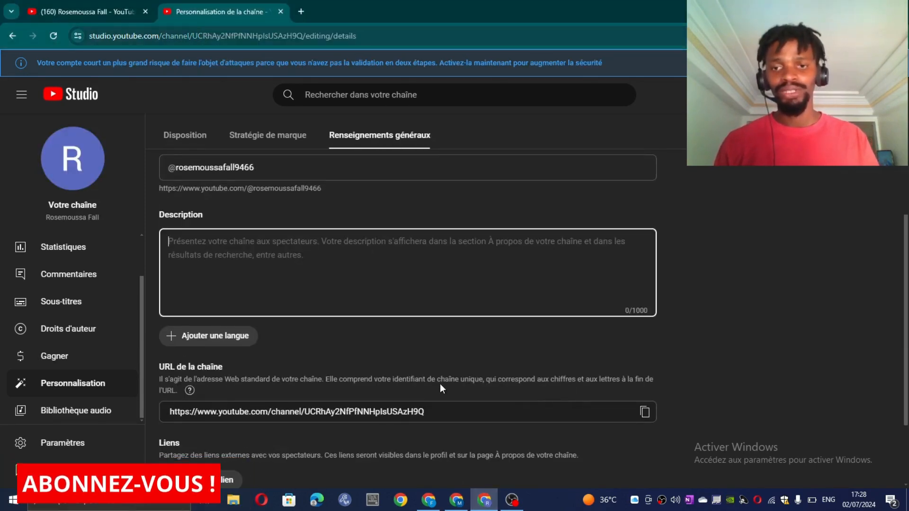
pyautogui.scroll(3, 440, 383)
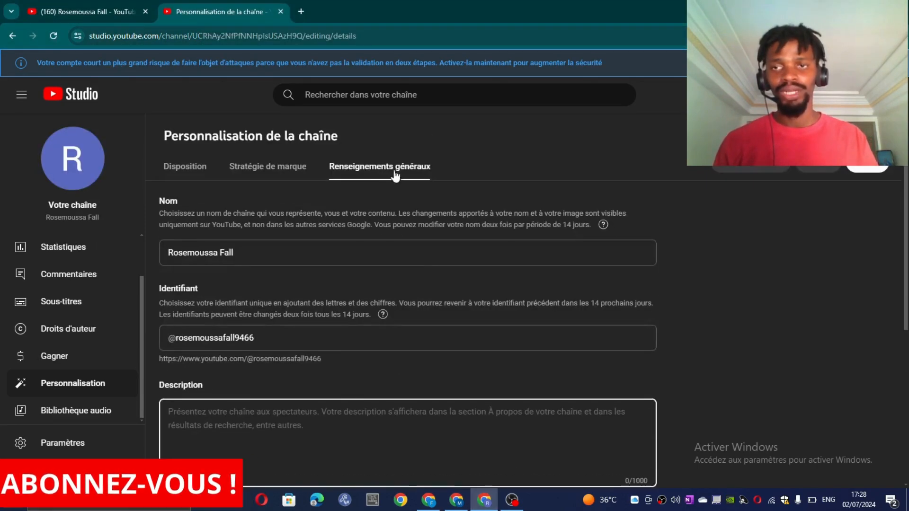
# Review the À propos details on the finished channel's public page, close them and return to the new channel's Description field.
pyautogui.click(456, 500)
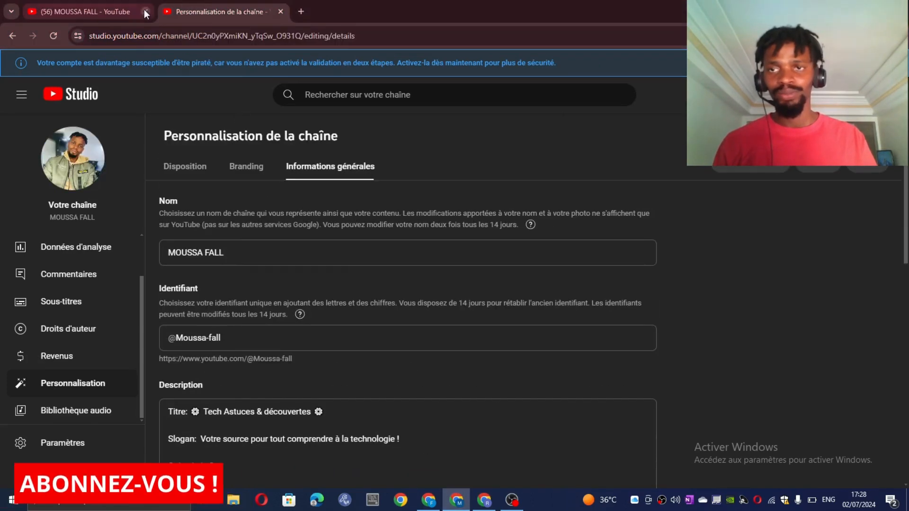
pyautogui.click(119, 2)
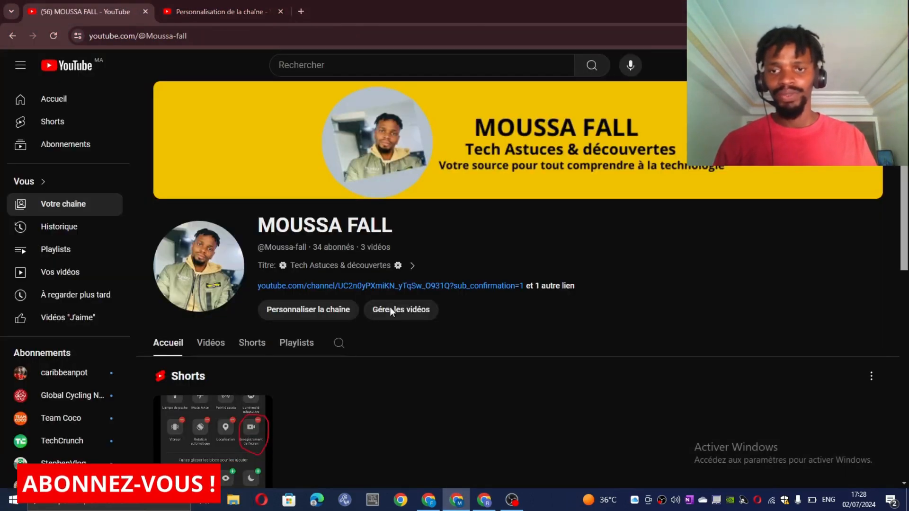
pyautogui.click(411, 266)
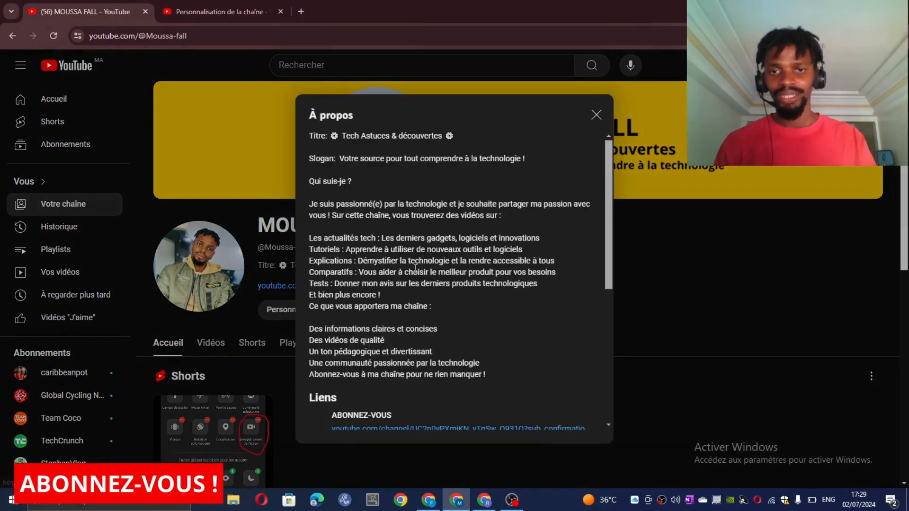
pyautogui.scroll(-5, 420, 374)
pyautogui.scroll(6, 421, 377)
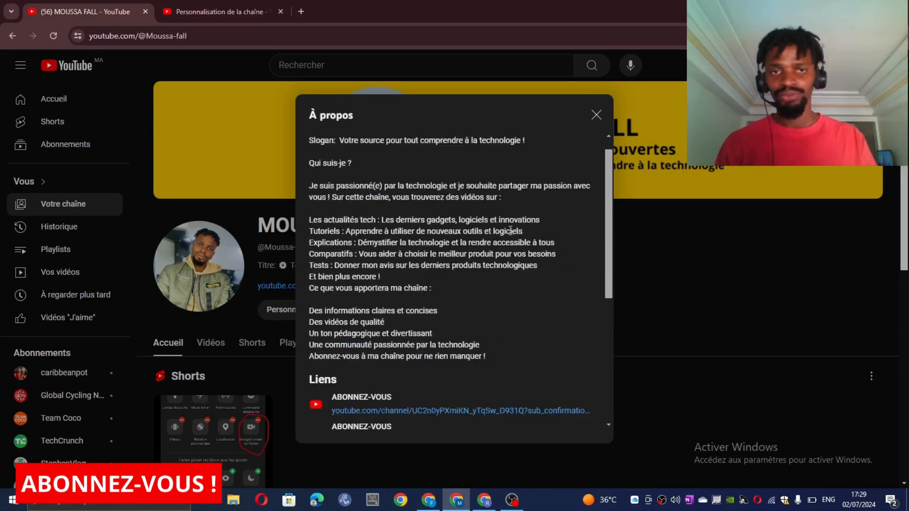
pyautogui.scroll(-6, 440, 269)
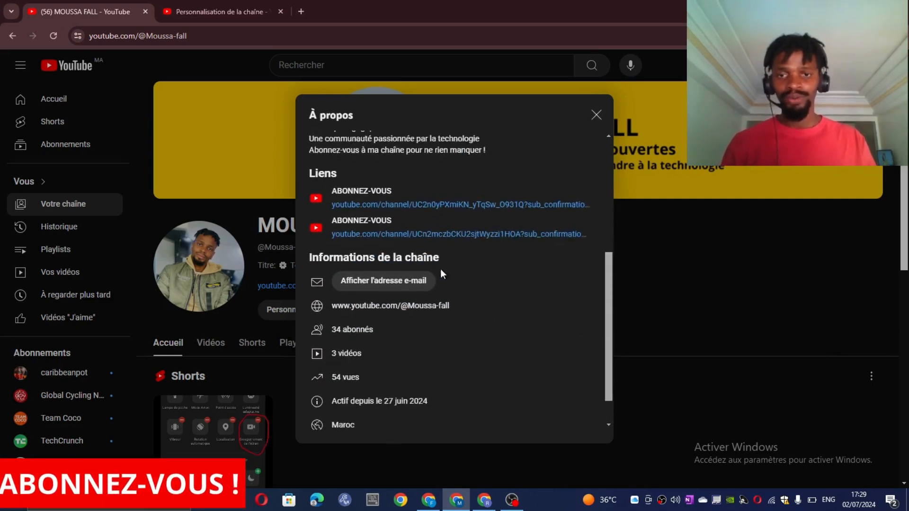
pyautogui.scroll(7, 427, 311)
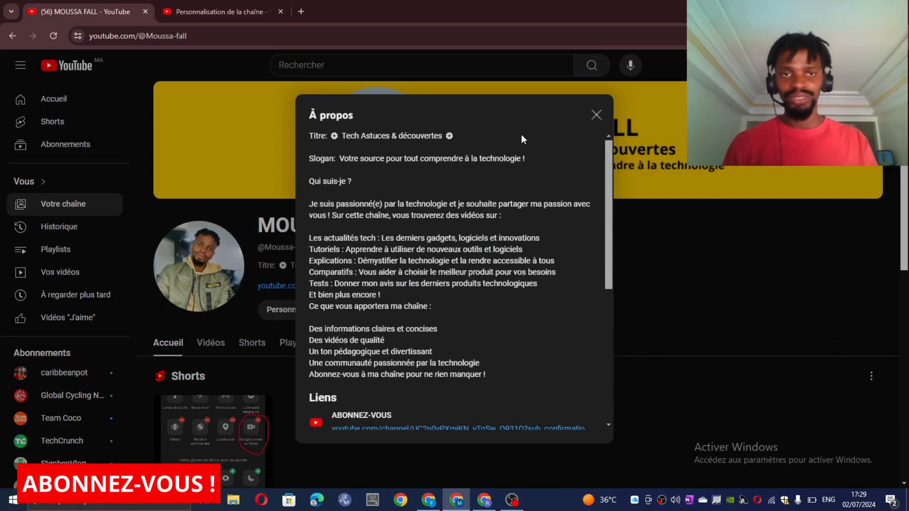
pyautogui.click(596, 115)
pyautogui.click(484, 500)
pyautogui.scroll(-4, 352, 278)
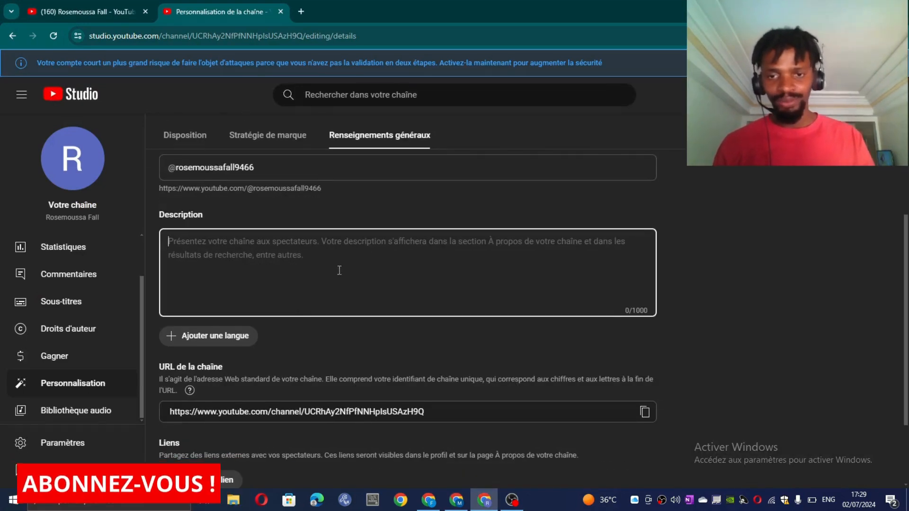
# Add an empty link entry under Liens in the new channel's Renseignements généraux.
pyautogui.scroll(-1, 339, 270)
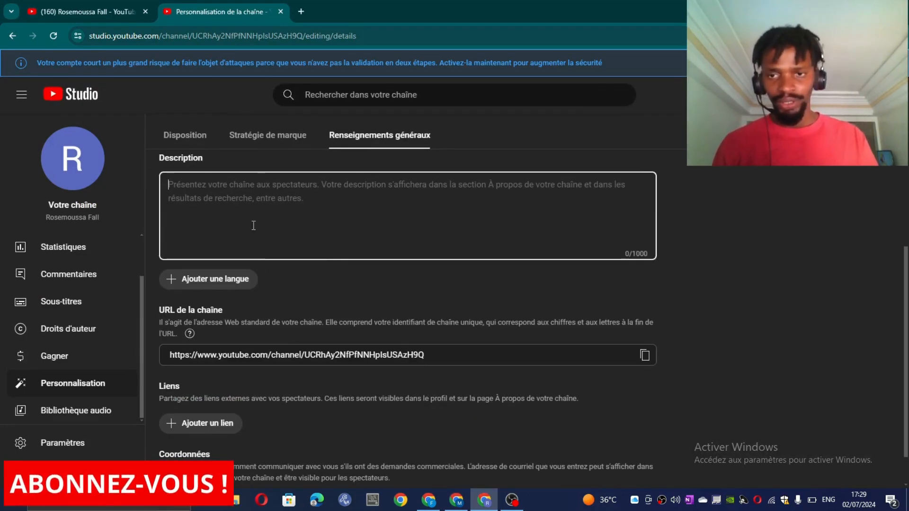
pyautogui.scroll(-1, 259, 316)
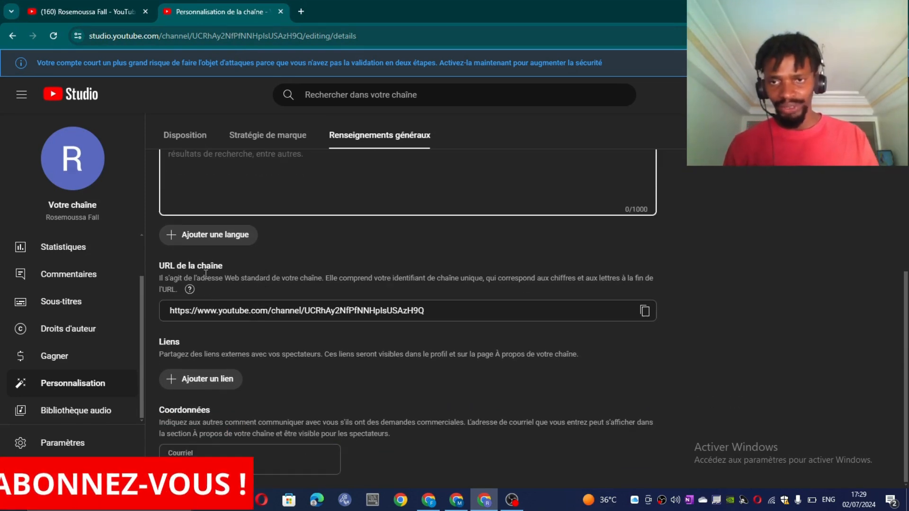
pyautogui.scroll(2, 217, 256)
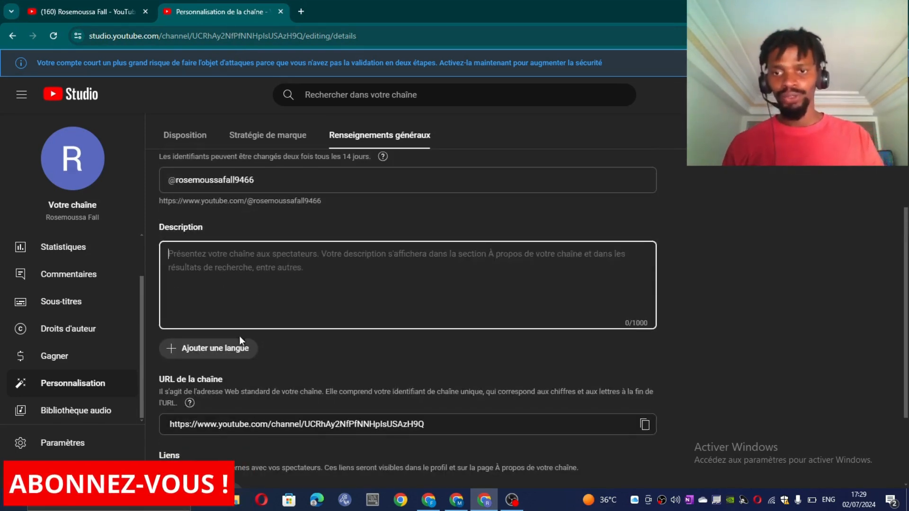
pyautogui.scroll(-2, 227, 354)
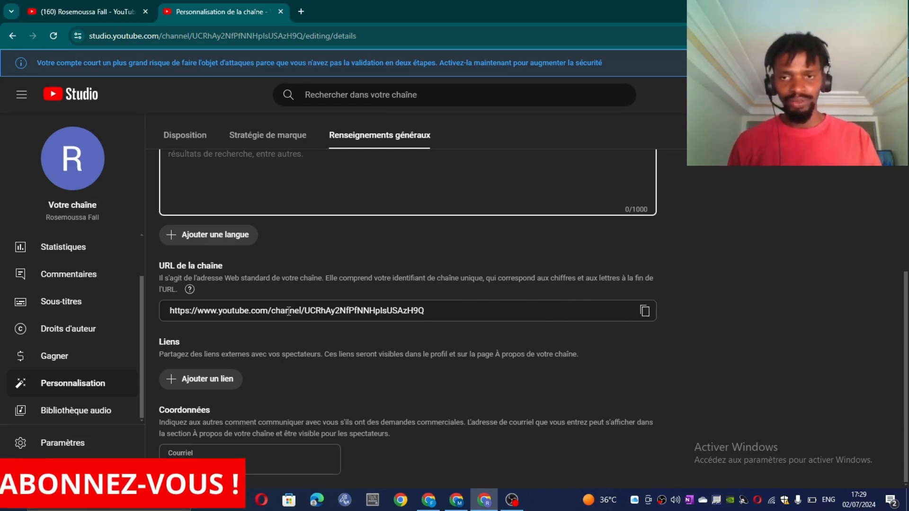
pyautogui.click(195, 383)
pyautogui.scroll(-1, 331, 369)
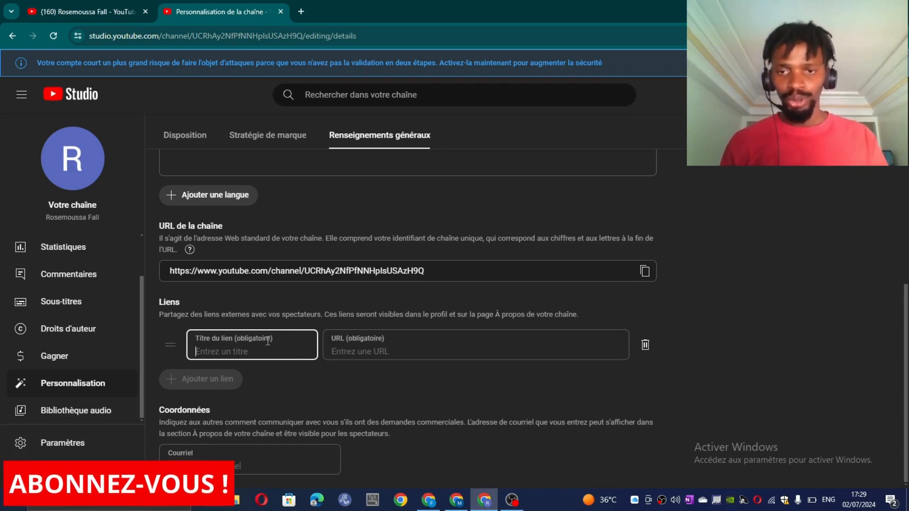
# Examine the links in the finished channel's Informations générales, and return to the new channel's settings.
pyautogui.click(457, 502)
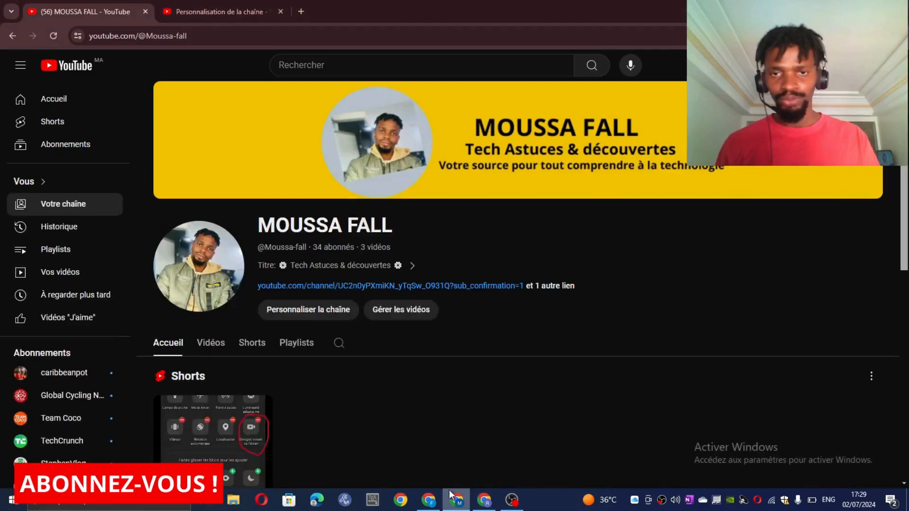
pyautogui.click(226, 1)
pyautogui.scroll(-10, 270, 313)
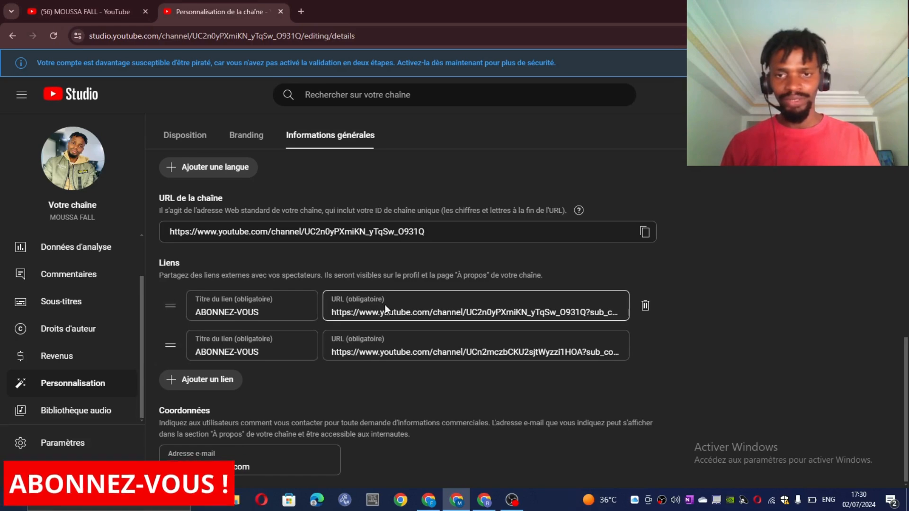
pyautogui.click(485, 499)
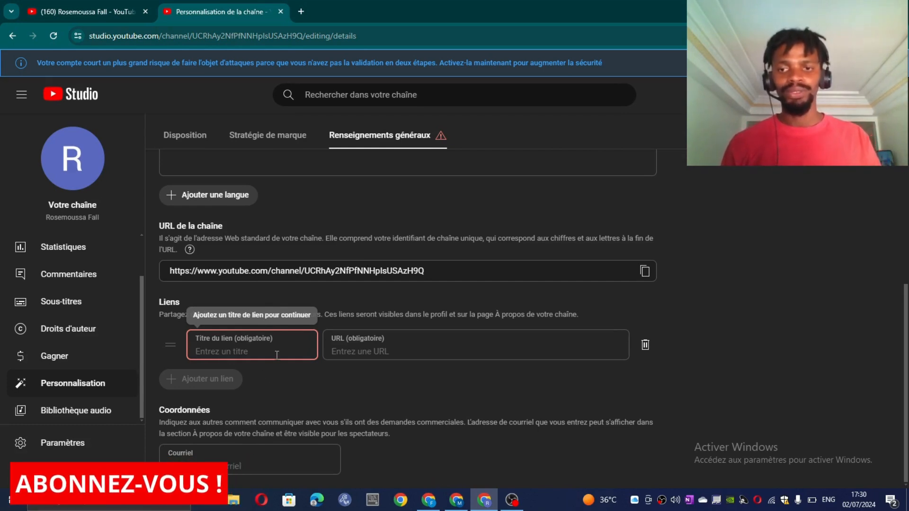
# Copy the new channel's own URL and paste it as the URL of its empty link entry.
pyautogui.click(347, 352)
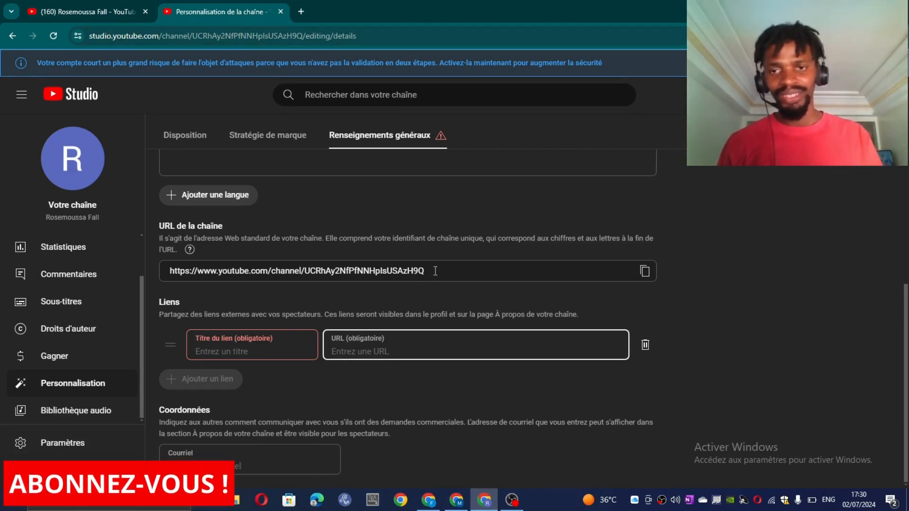
pyautogui.click(644, 271)
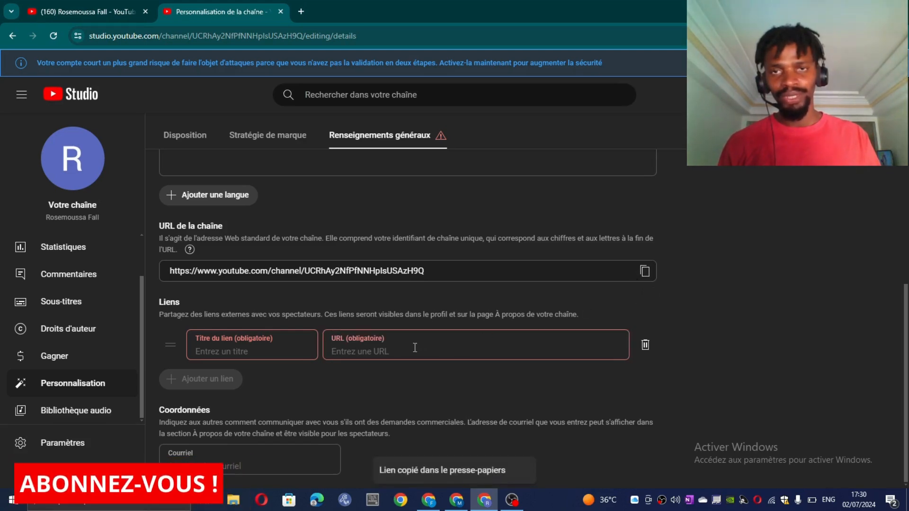
pyautogui.click(378, 349)
pyautogui.rightClick(369, 349)
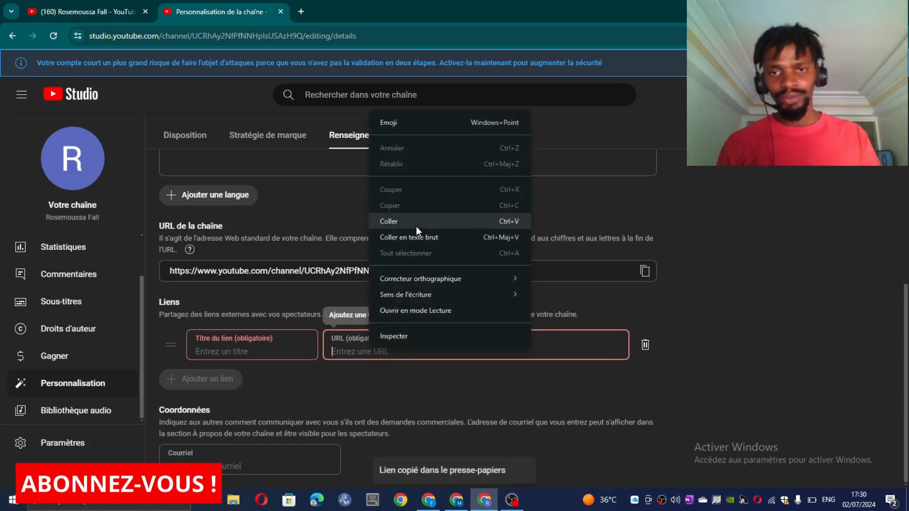
pyautogui.click(416, 227)
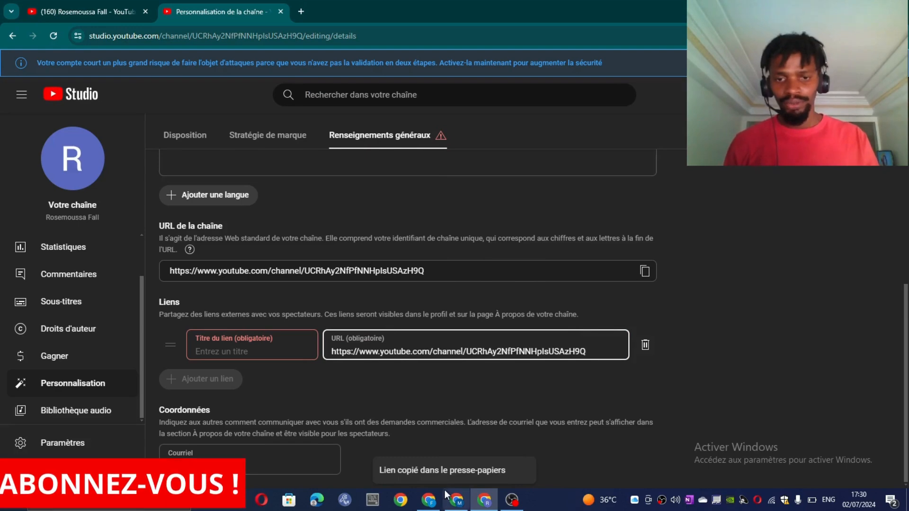
# Copy the ?sub_confirmation=1 suffix from the URL of the finished channel's first ABONNEZ-VOUS link.
pyautogui.click(457, 501)
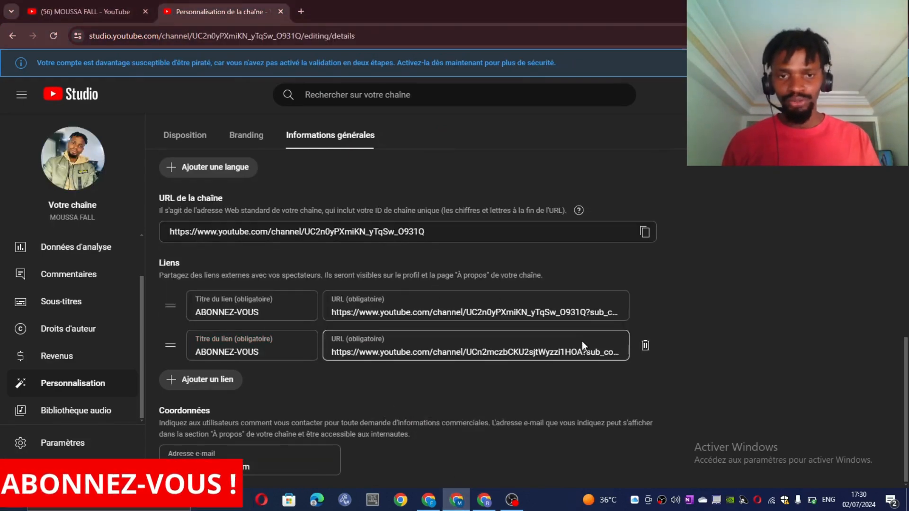
pyautogui.click(599, 315)
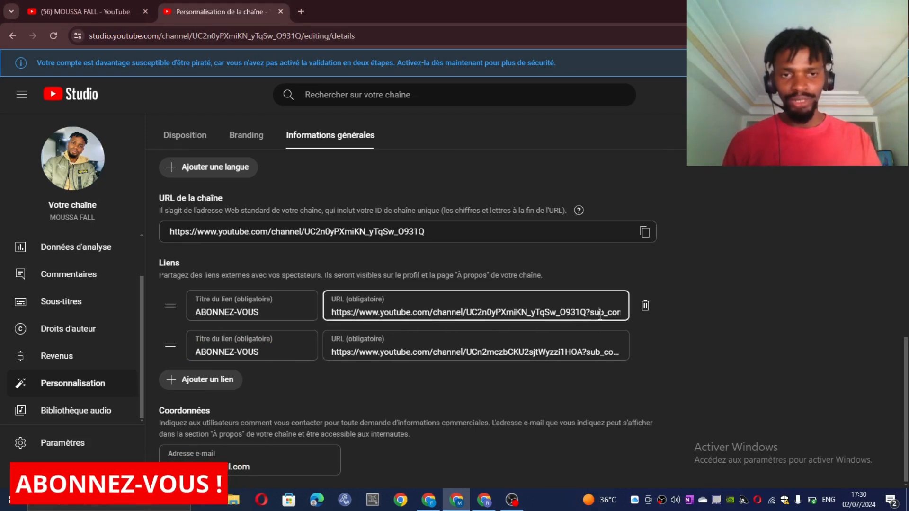
pyautogui.press('Right')
pyautogui.press('Right')
pyautogui.press('Right')
pyautogui.press('Right')
pyautogui.press('Right')
pyautogui.press('Right')
pyautogui.press('Right')
pyautogui.press('Right')
pyautogui.press('Right')
pyautogui.press('Right')
pyautogui.press('Right')
pyautogui.press('Right')
pyautogui.press('Right')
pyautogui.press('Right')
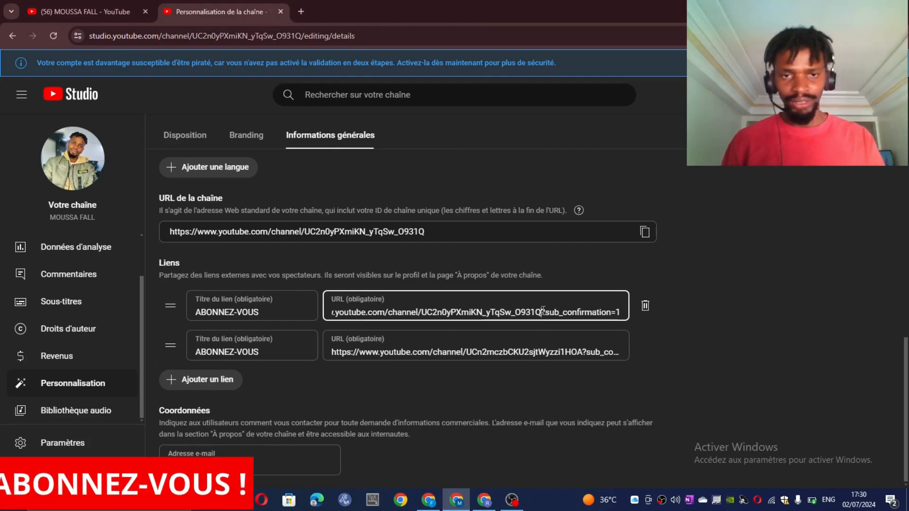
pyautogui.moveTo(541, 311); pyautogui.dragTo(630, 316)
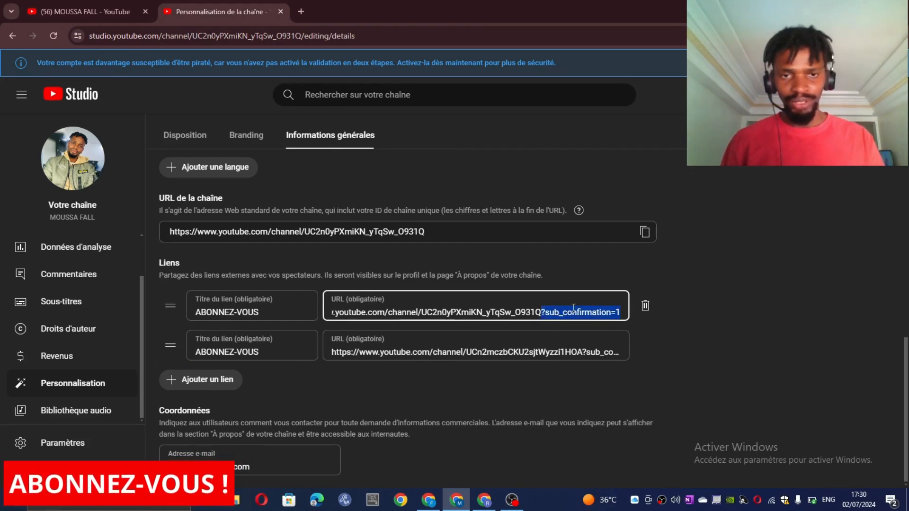
pyautogui.rightClick(615, 313)
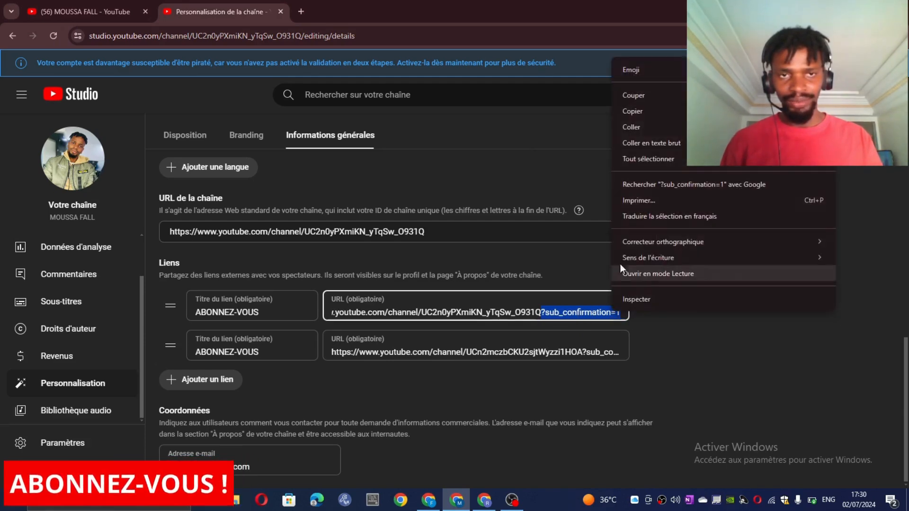
pyautogui.click(635, 116)
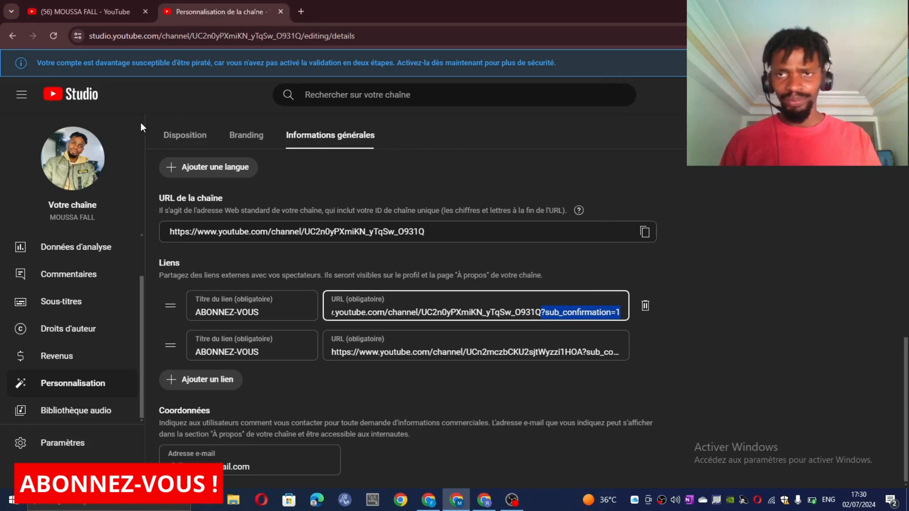
# Append the copied ?sub_confirmation=1 suffix to the link URL in the new channel's Renseignements généraux.
pyautogui.click(484, 504)
pyautogui.rightClick(599, 351)
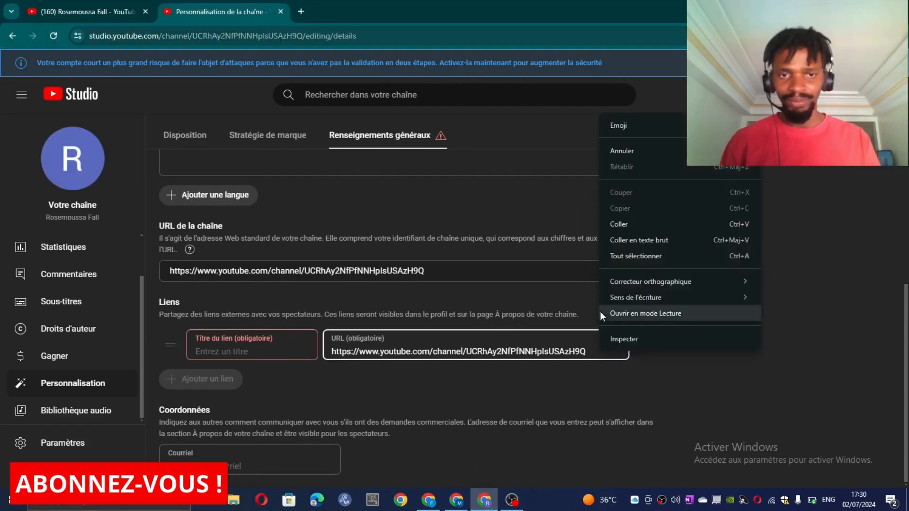
pyautogui.click(620, 225)
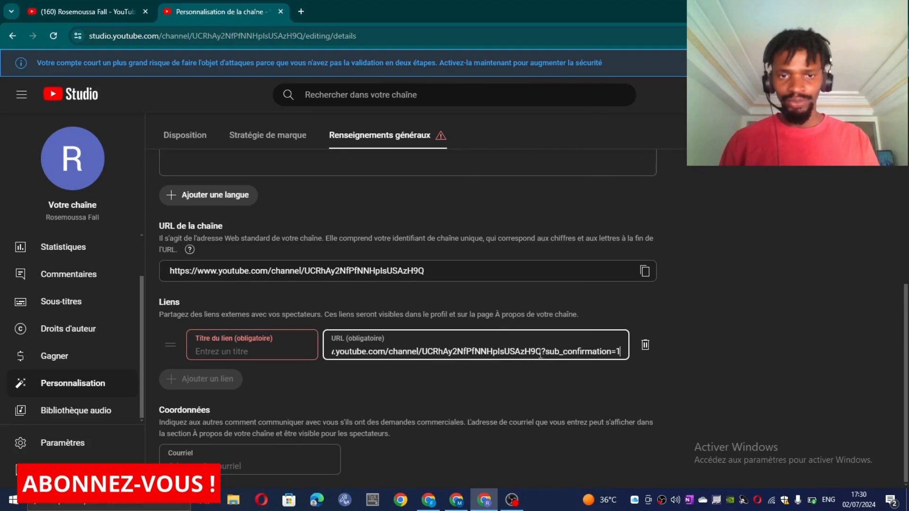
# Title the new channel's link ABONNEZ-VOUS and add a second, empty link entry.
pyautogui.click(281, 349)
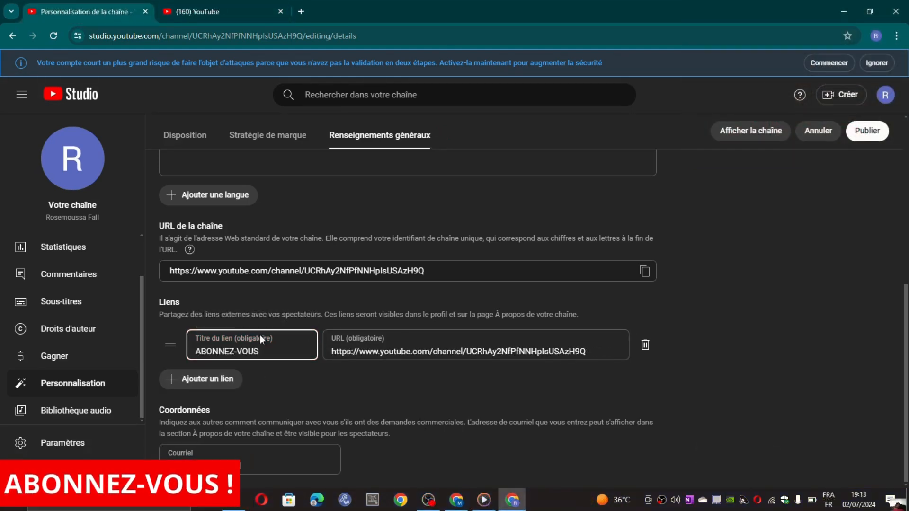
pyautogui.click(207, 381)
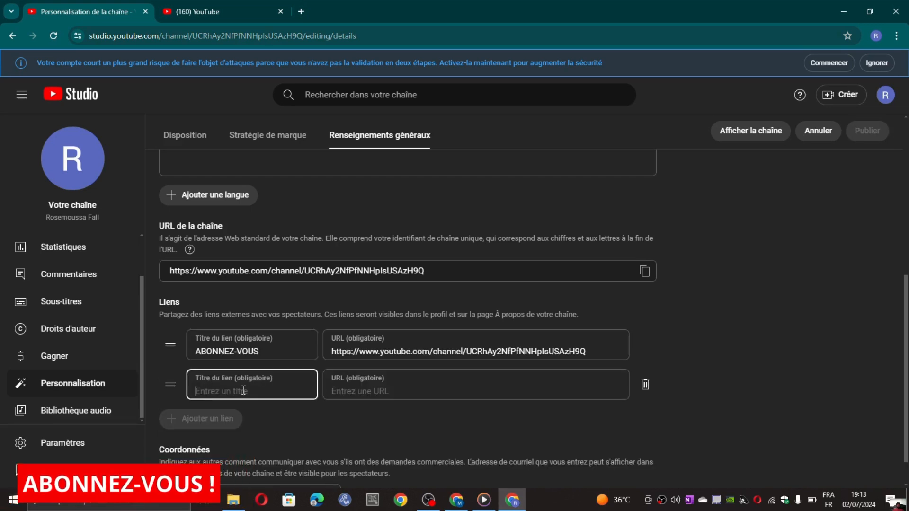
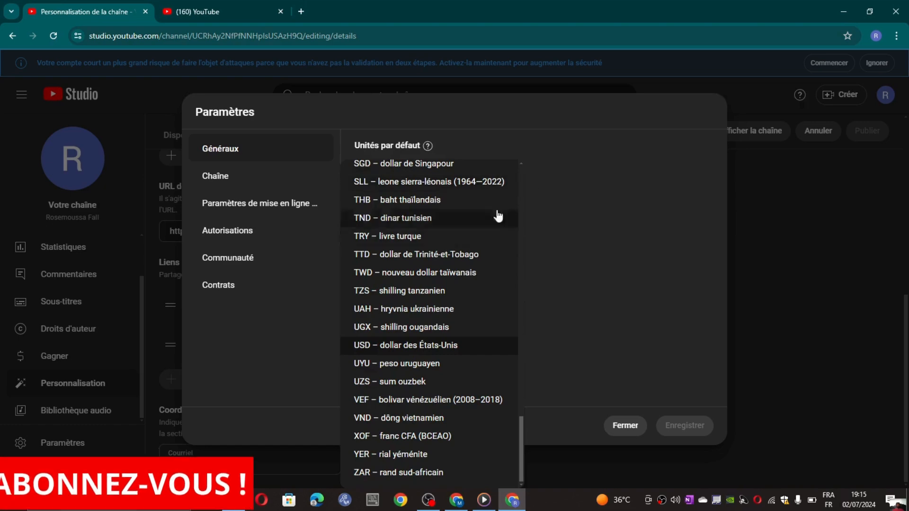
# Choose USD – dollar des États-Unis as the default currency, browse the other currencies and close the list.
pyautogui.click(444, 345)
pyautogui.click(446, 191)
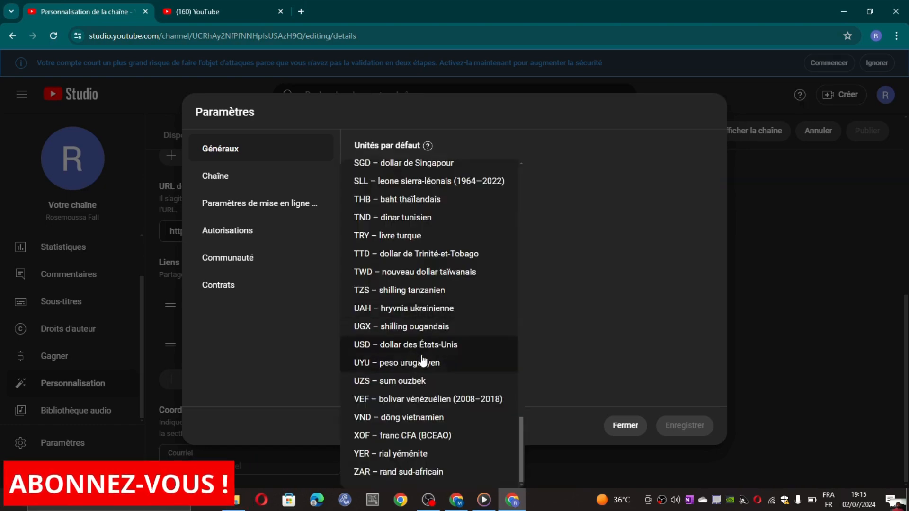
pyautogui.scroll(10, 433, 303)
pyautogui.scroll(-5, 438, 310)
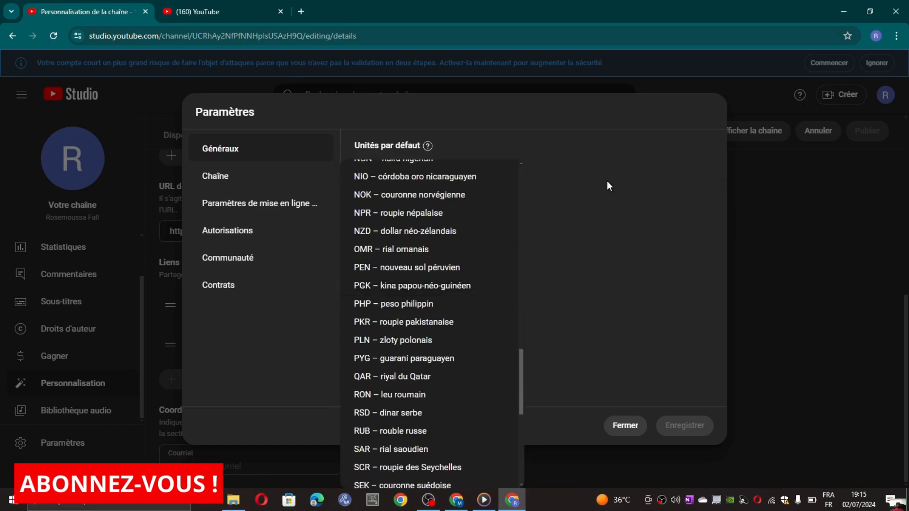
pyautogui.click(606, 181)
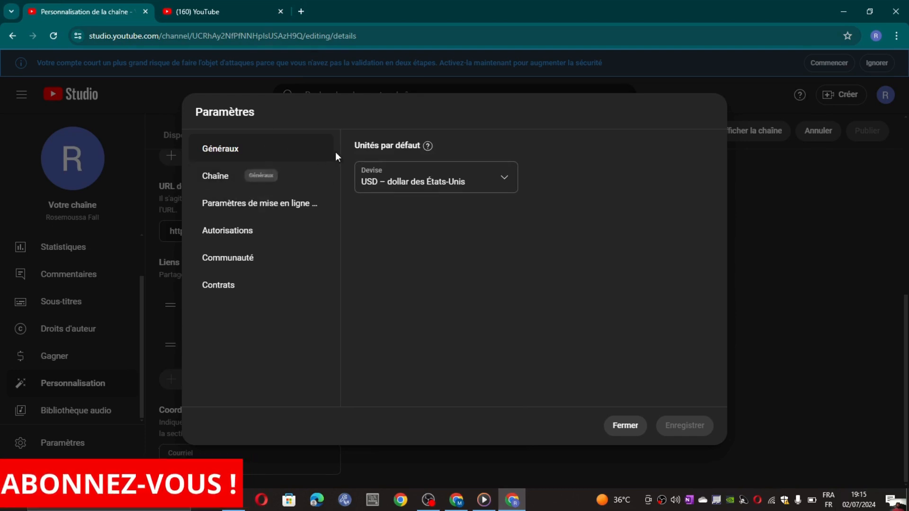
# View the Chaîne settings, look back at the Généraux section and return to Chaîne.
pyautogui.click(239, 181)
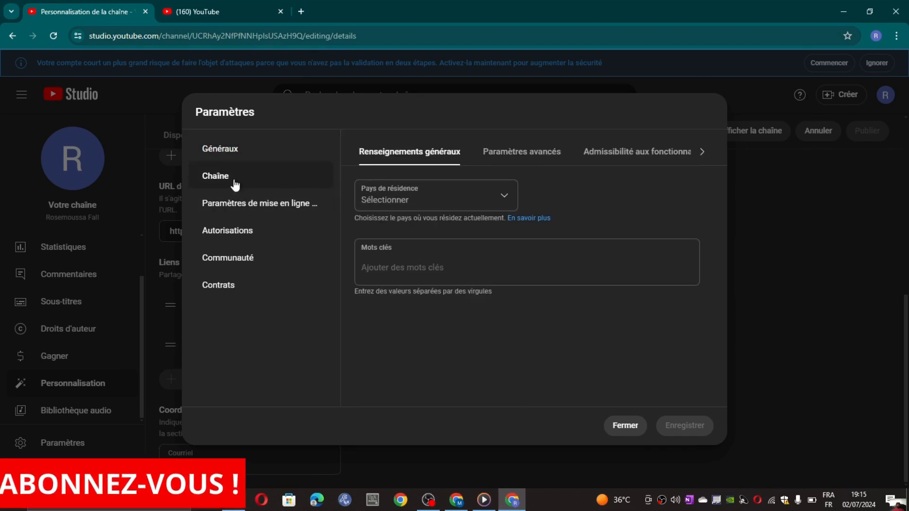
pyautogui.click(230, 151)
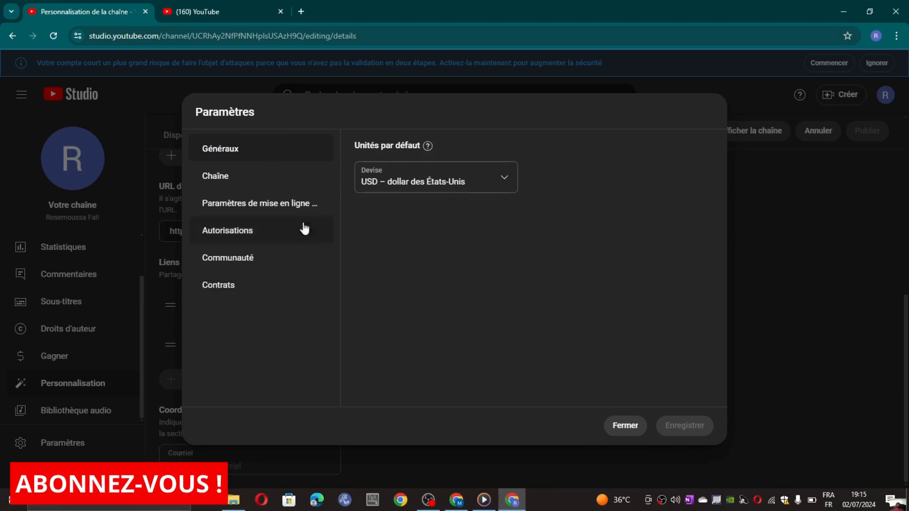
pyautogui.click(247, 179)
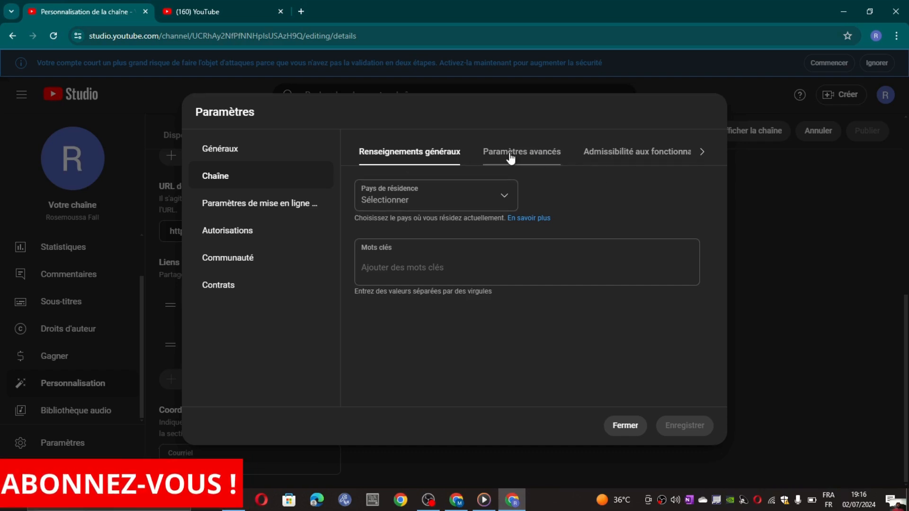
# Browse the Pays de résidence options without choosing a country, and activate the Mots clés field.
pyautogui.click(437, 207)
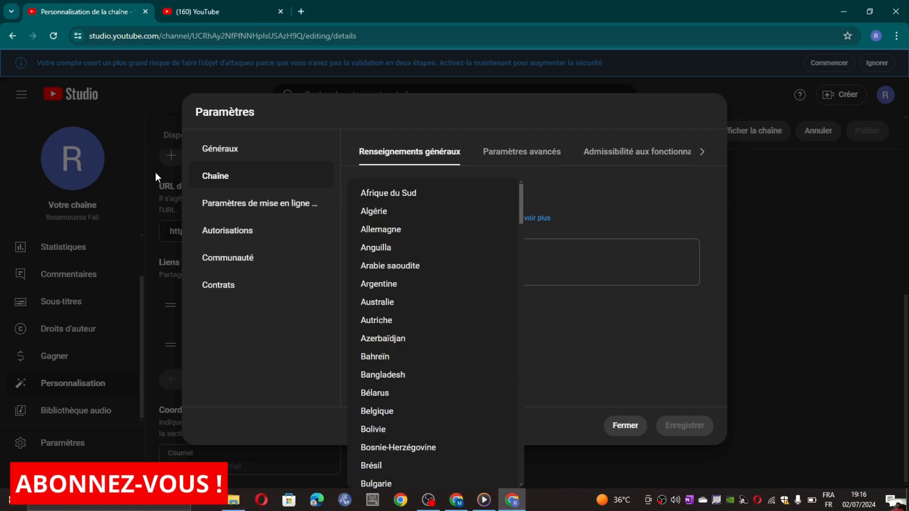
pyautogui.click(223, 175)
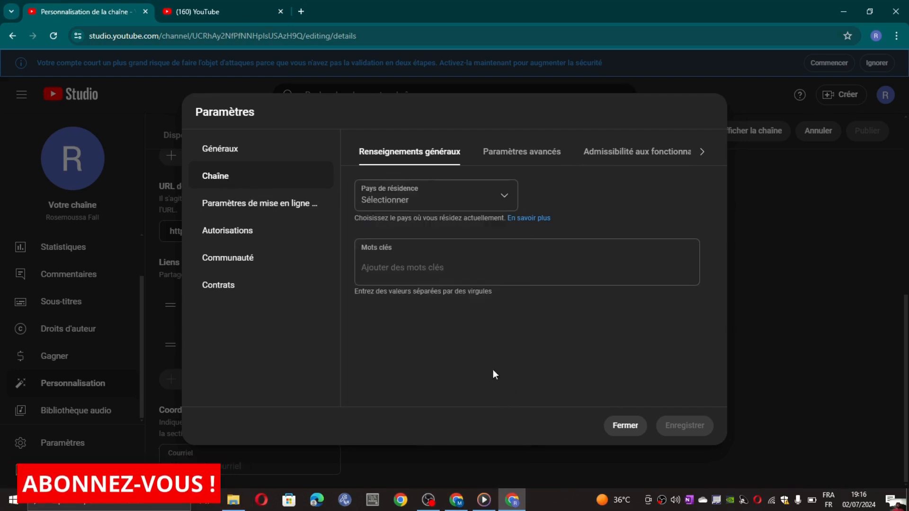
pyautogui.click(435, 203)
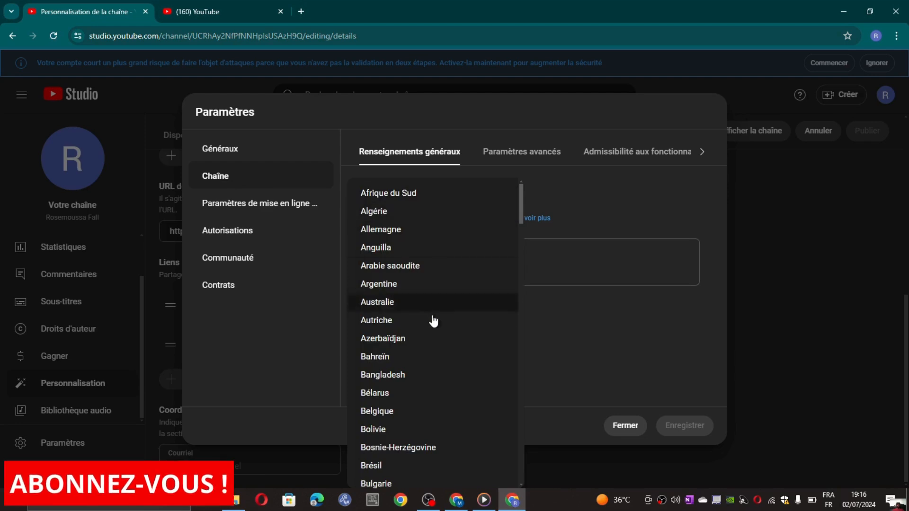
pyautogui.scroll(-3, 433, 369)
pyautogui.scroll(3, 432, 419)
pyautogui.click(646, 182)
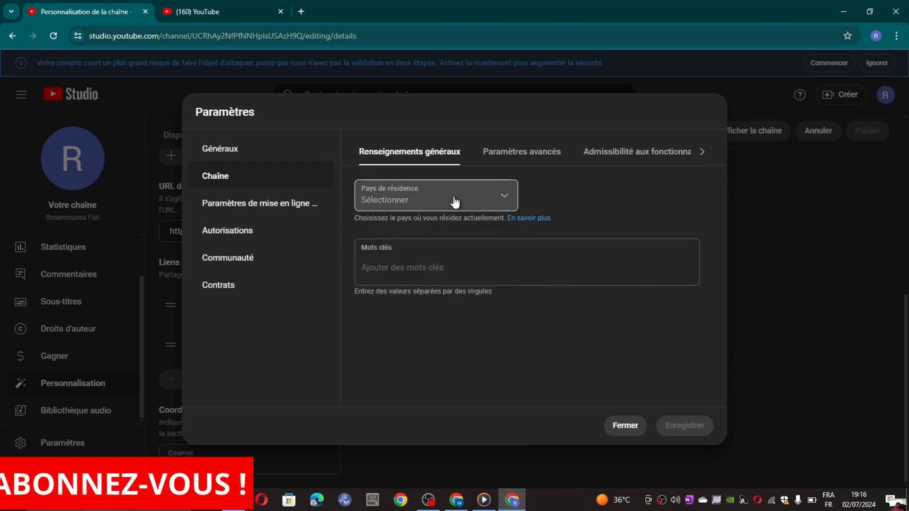
pyautogui.click(455, 201)
pyautogui.click(601, 193)
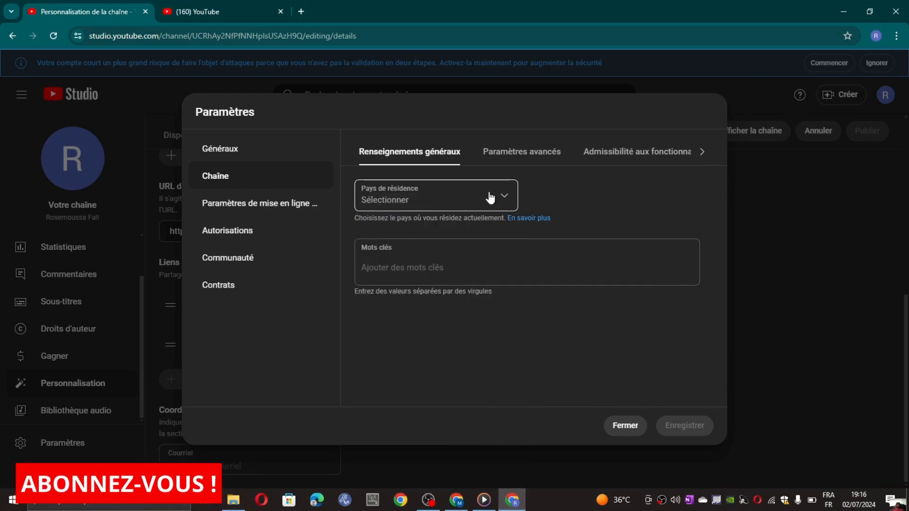
pyautogui.click(457, 258)
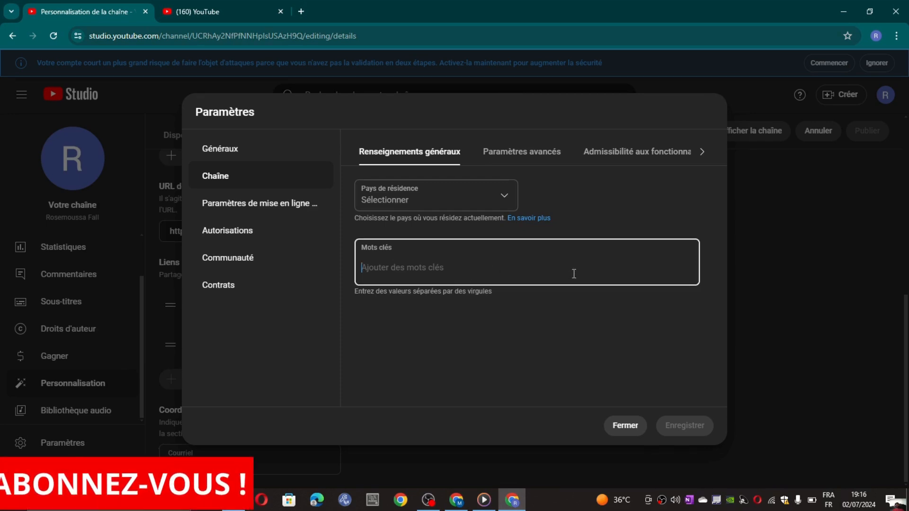
# Switch to the established channel's window and examine its residence country and keywords in the Chaîne settings.
pyautogui.click(456, 499)
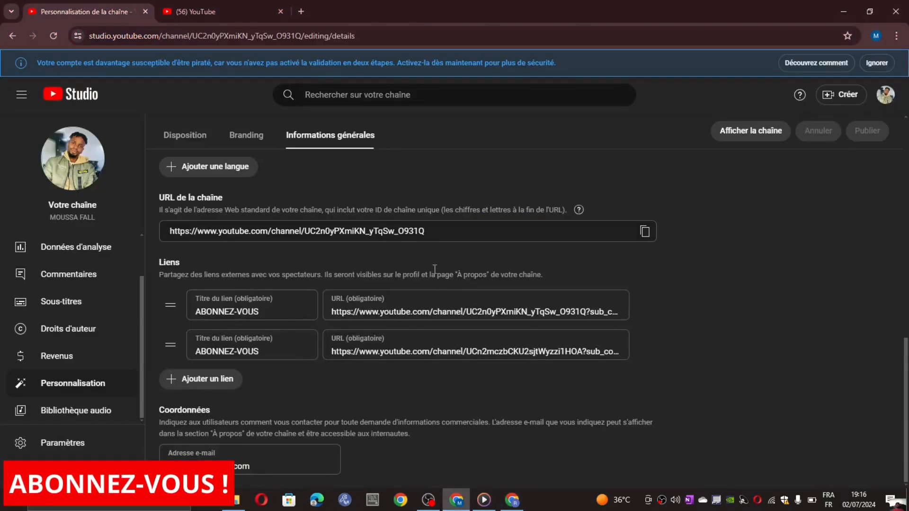
pyautogui.click(75, 444)
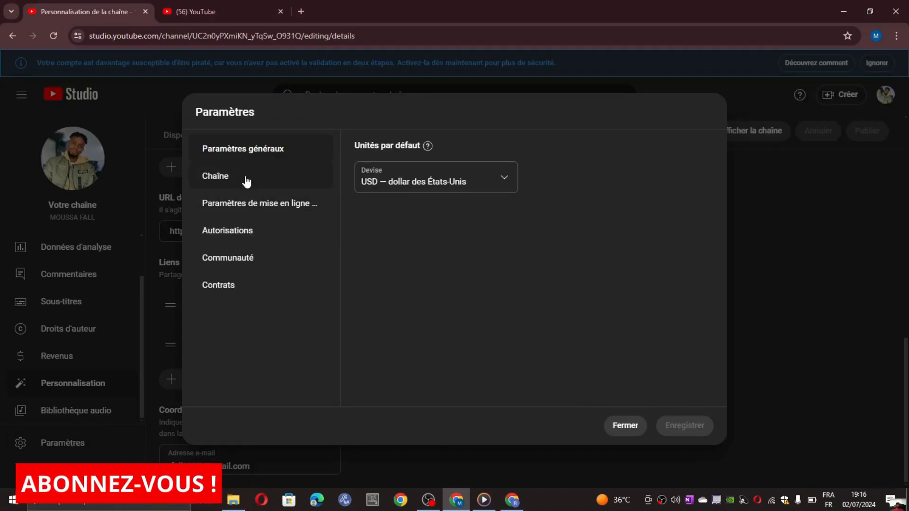
pyautogui.click(284, 182)
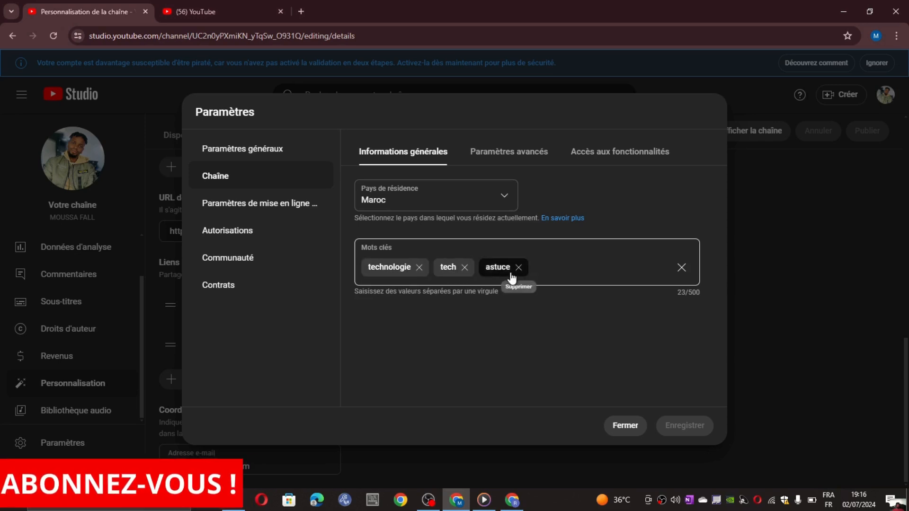
pyautogui.click(584, 272)
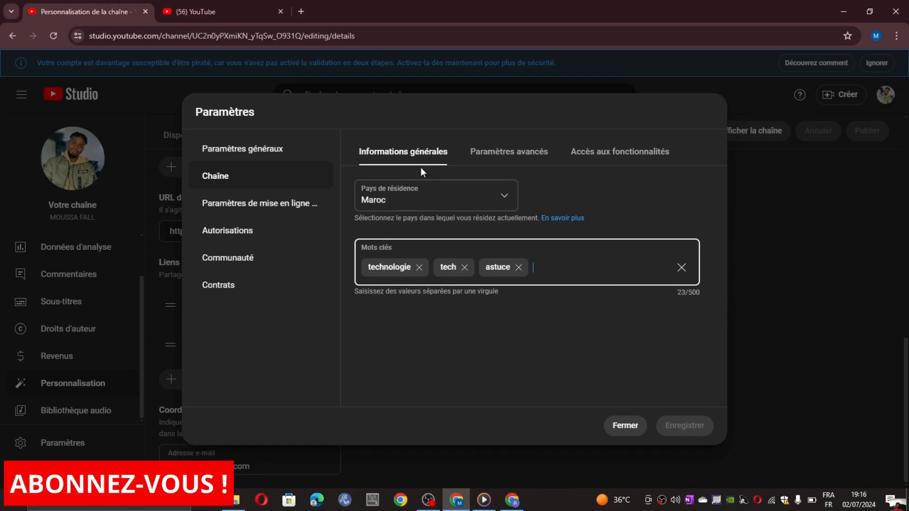
# Return to the new channel's window and review its advanced Chaîne settings, from the Auditoire options to Publicités and Extraits.
pyautogui.click(511, 500)
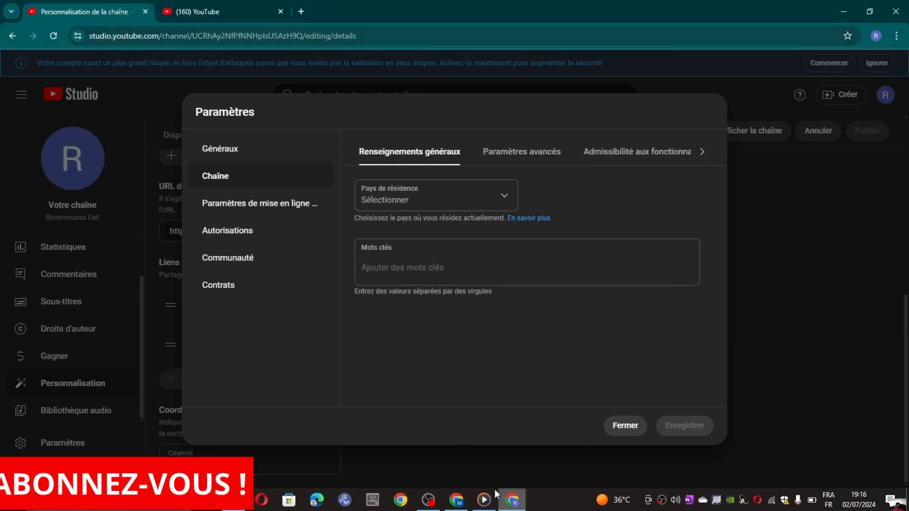
pyautogui.click(527, 162)
pyautogui.scroll(-6, 543, 312)
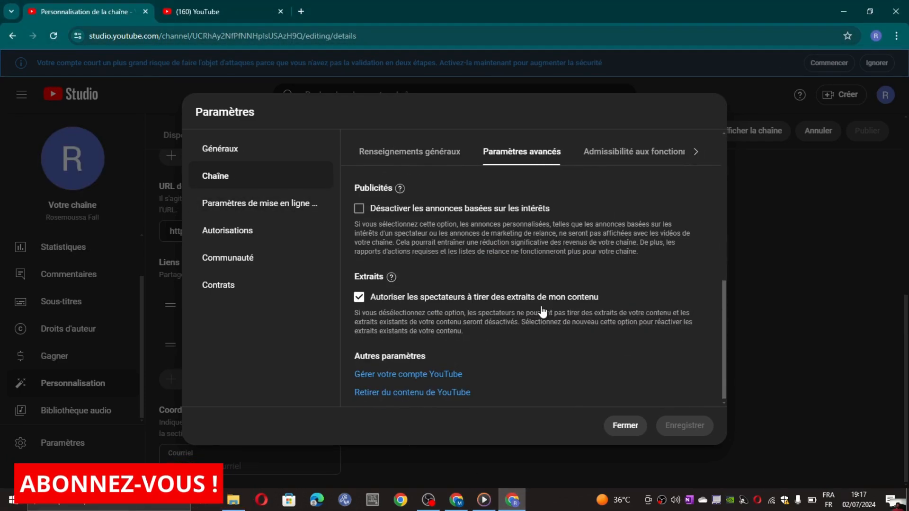
pyautogui.scroll(6, 521, 332)
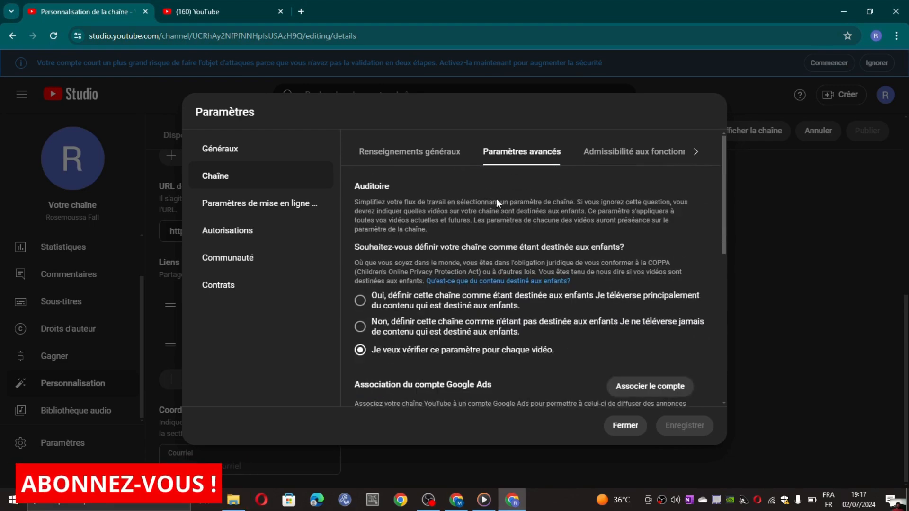
pyautogui.scroll(-6, 528, 316)
pyautogui.scroll(6, 542, 328)
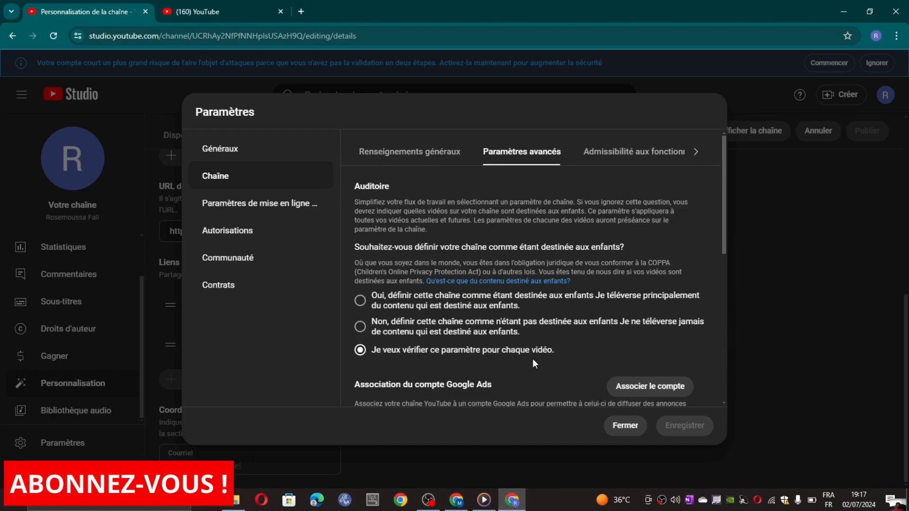
pyautogui.scroll(-10, 521, 340)
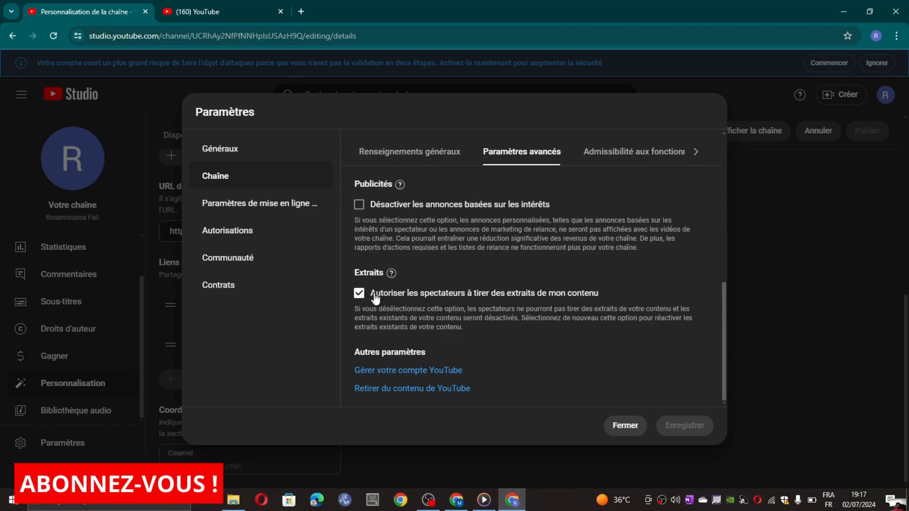
pyautogui.scroll(8, 374, 284)
pyautogui.scroll(-8, 388, 284)
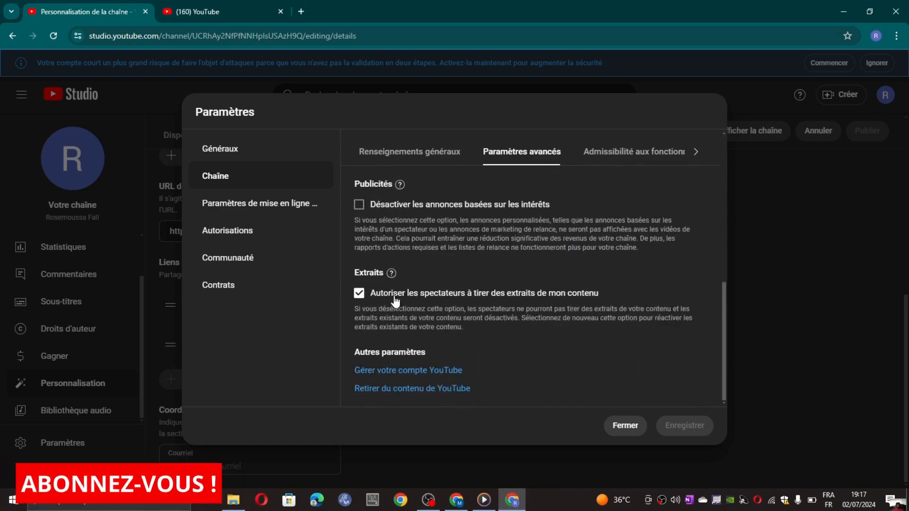
pyautogui.scroll(6, 396, 305)
pyautogui.scroll(1, 397, 325)
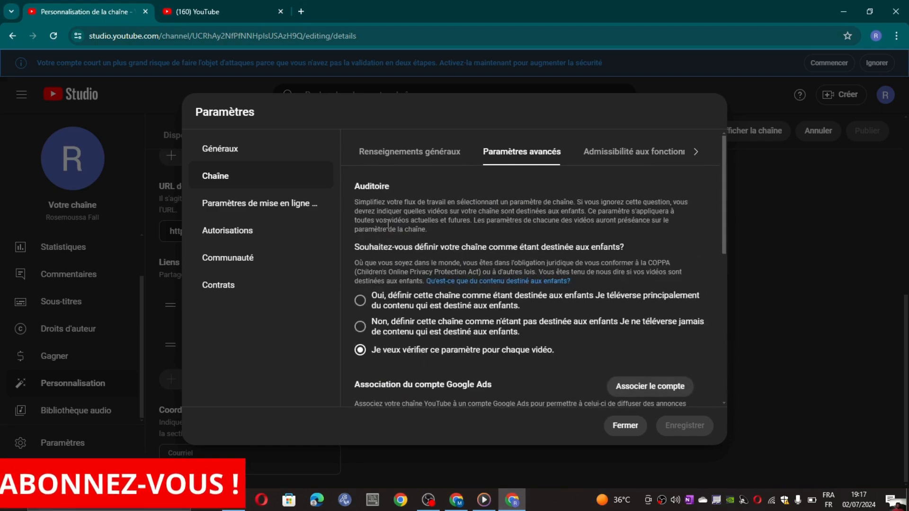
pyautogui.scroll(-6, 400, 315)
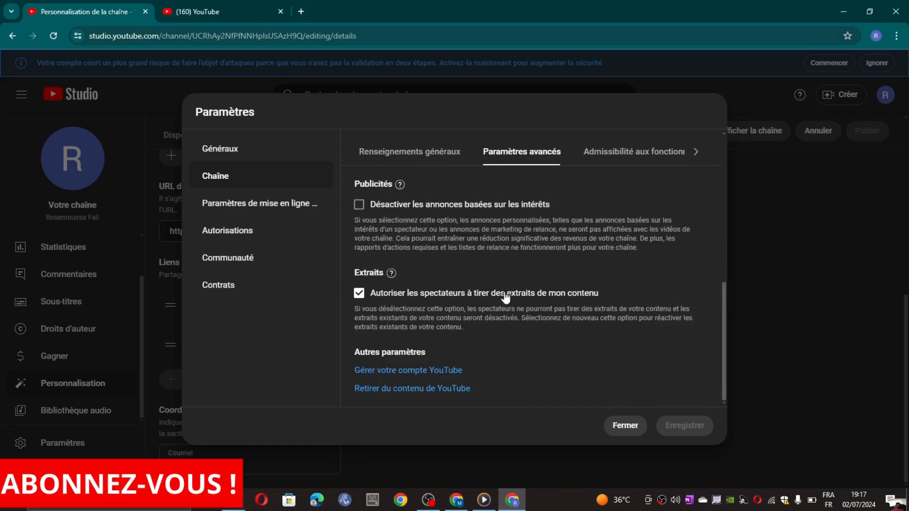
pyautogui.scroll(6, 442, 300)
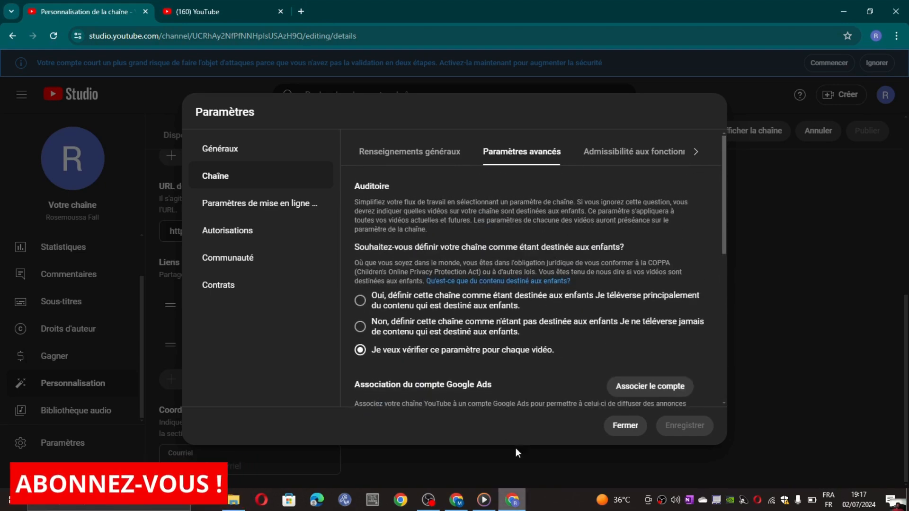
# View the channel's feature eligibility and expand Fonctionnalités intermédiaires to read its requirements.
pyautogui.click(619, 158)
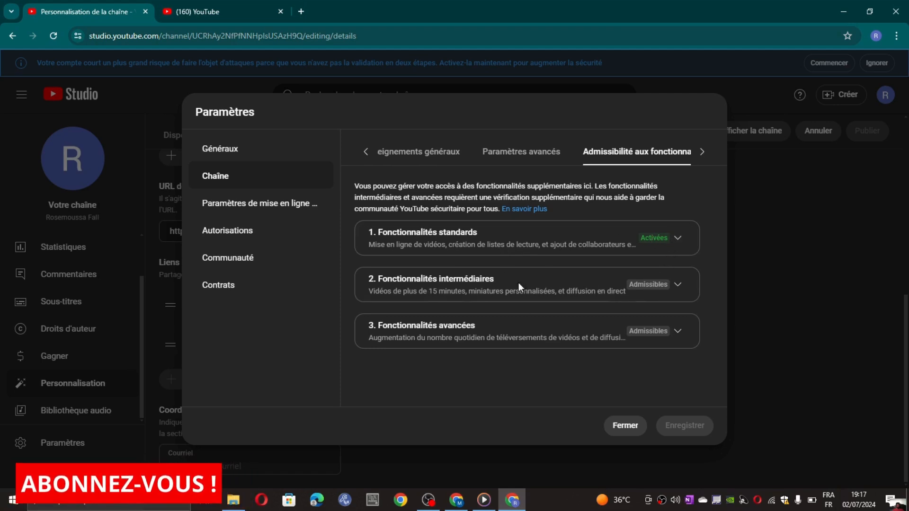
pyautogui.click(678, 284)
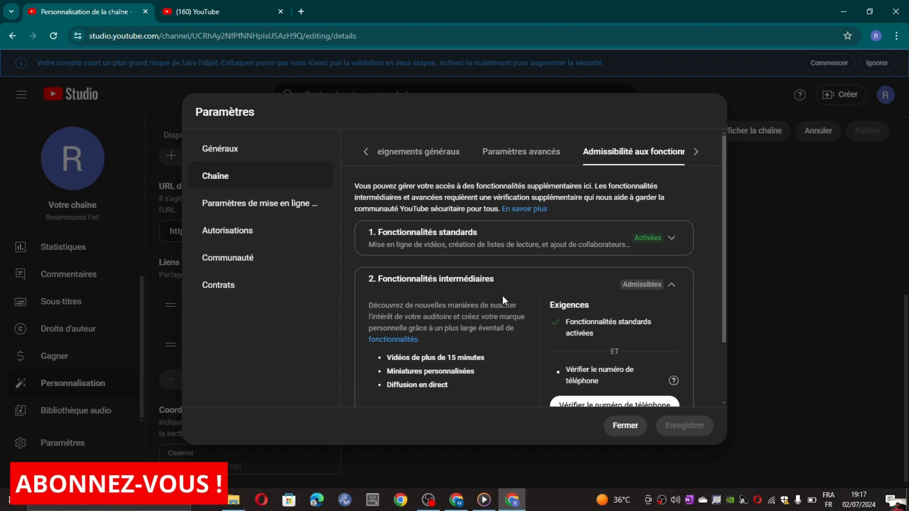
pyautogui.scroll(-3, 502, 299)
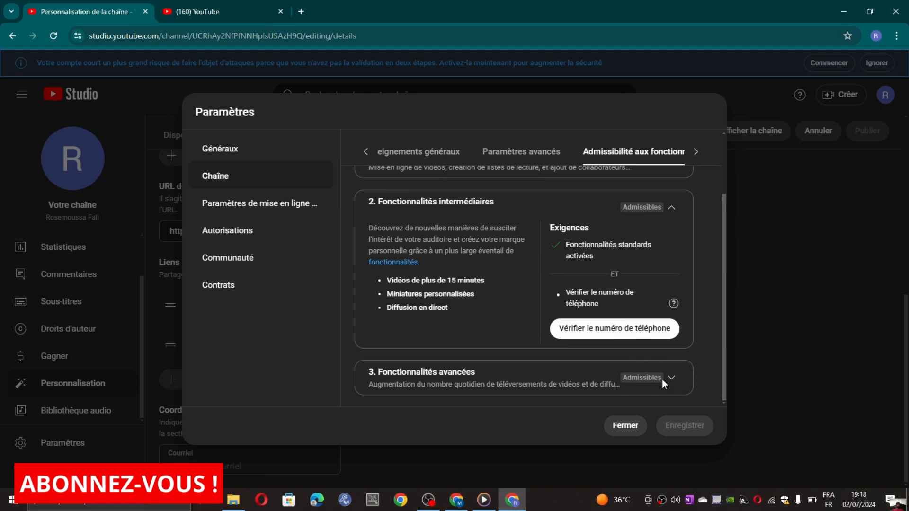
pyautogui.scroll(2, 491, 287)
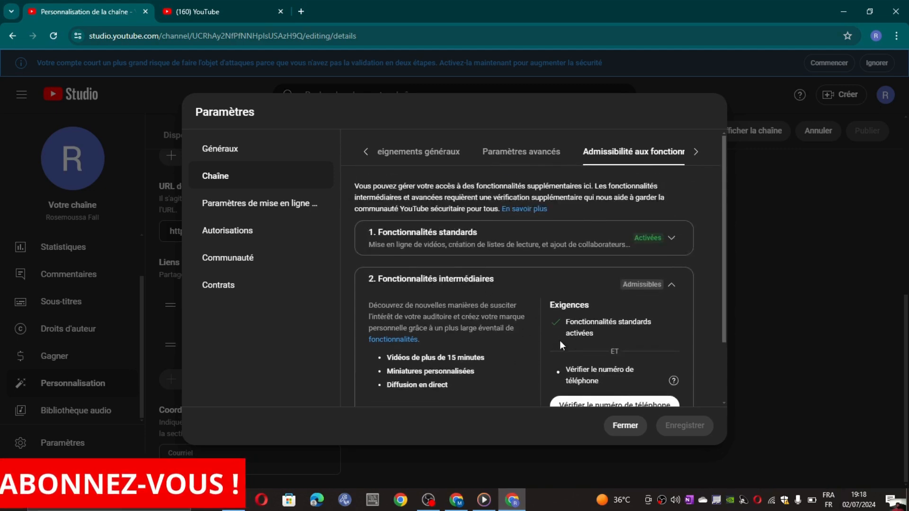
pyautogui.scroll(-2, 524, 324)
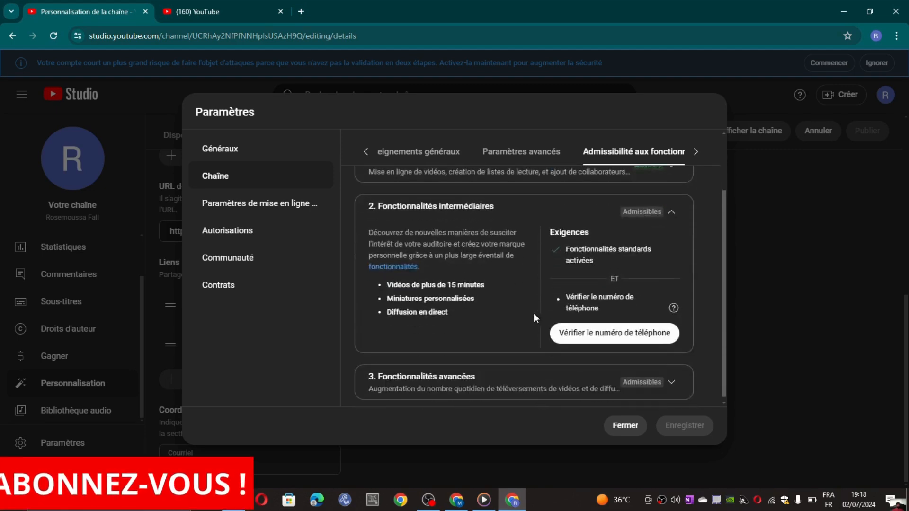
# View the default upload settings, look briefly at Paramètres avancés and return to Renseignements généraux.
pyautogui.click(272, 213)
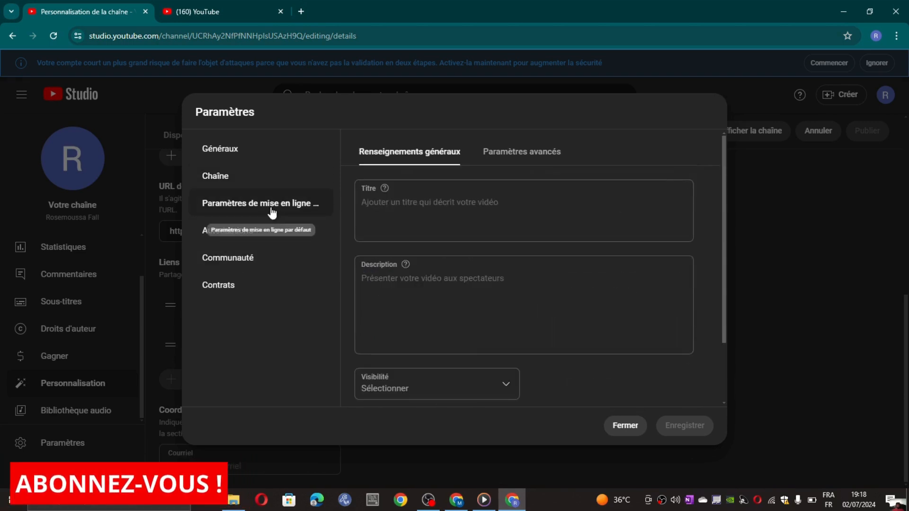
pyautogui.scroll(-2, 525, 265)
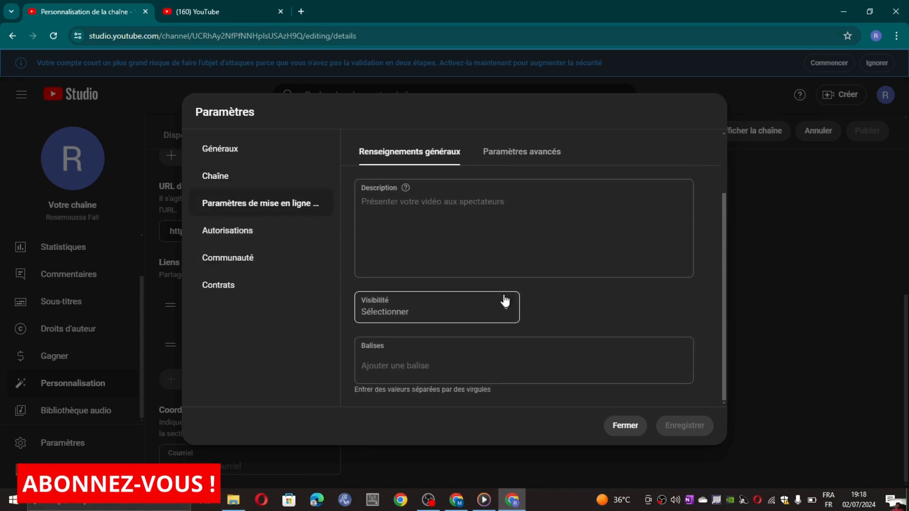
pyautogui.scroll(2, 464, 201)
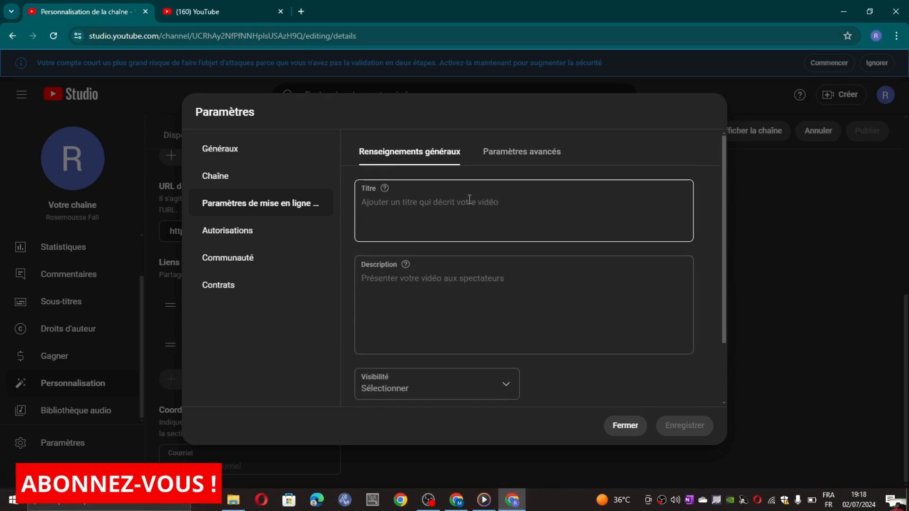
pyautogui.click(509, 154)
pyautogui.click(398, 161)
# Examine the default Titre, Description, Visibilité and Balises upload fields, and activate Titre followed by Description.
pyautogui.scroll(-2, 479, 284)
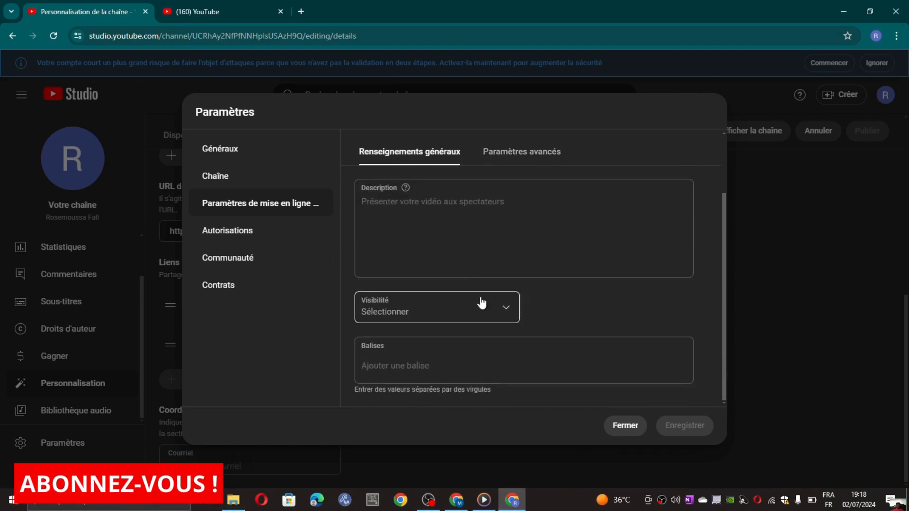
pyautogui.scroll(2, 430, 221)
pyautogui.scroll(-2, 514, 259)
pyautogui.scroll(2, 495, 306)
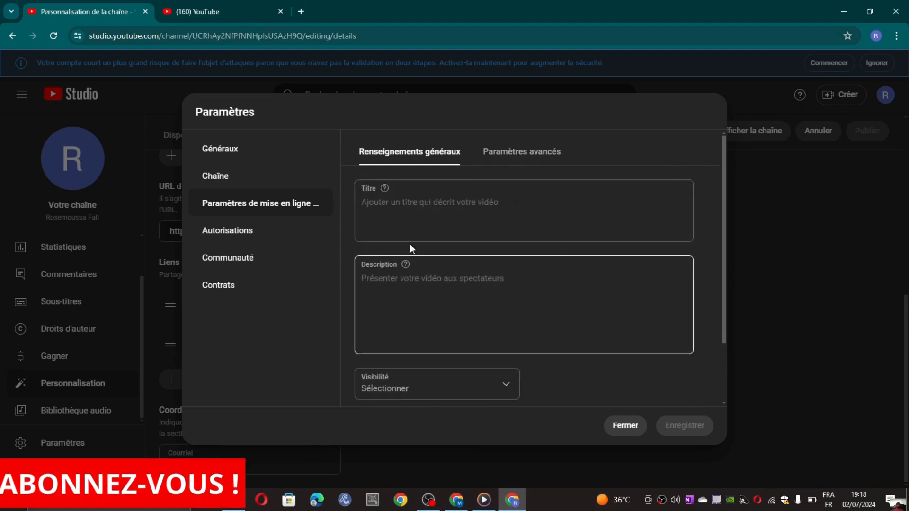
pyautogui.scroll(-2, 558, 338)
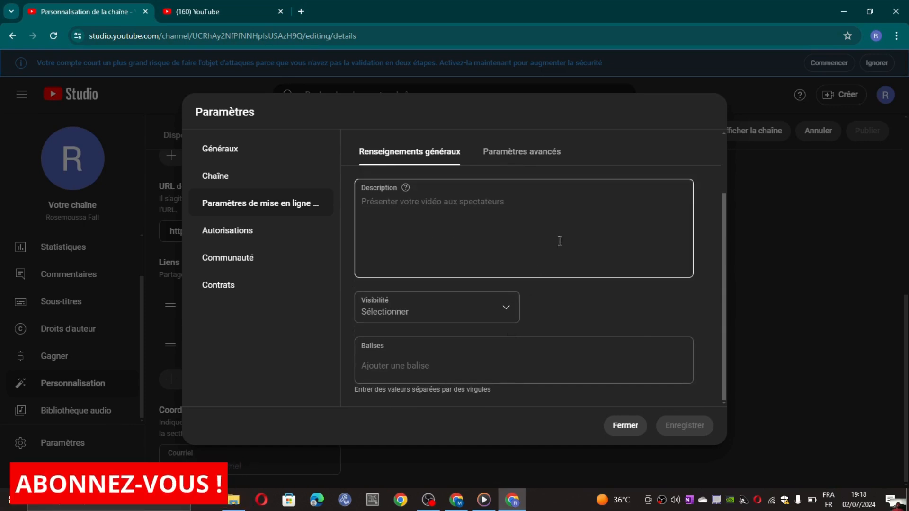
pyautogui.scroll(2, 475, 280)
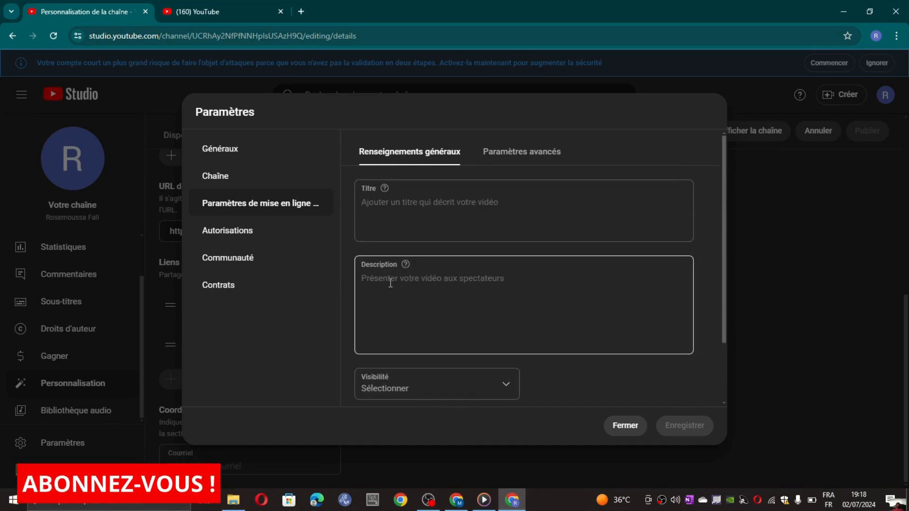
pyautogui.scroll(-2, 412, 286)
pyautogui.scroll(2, 428, 293)
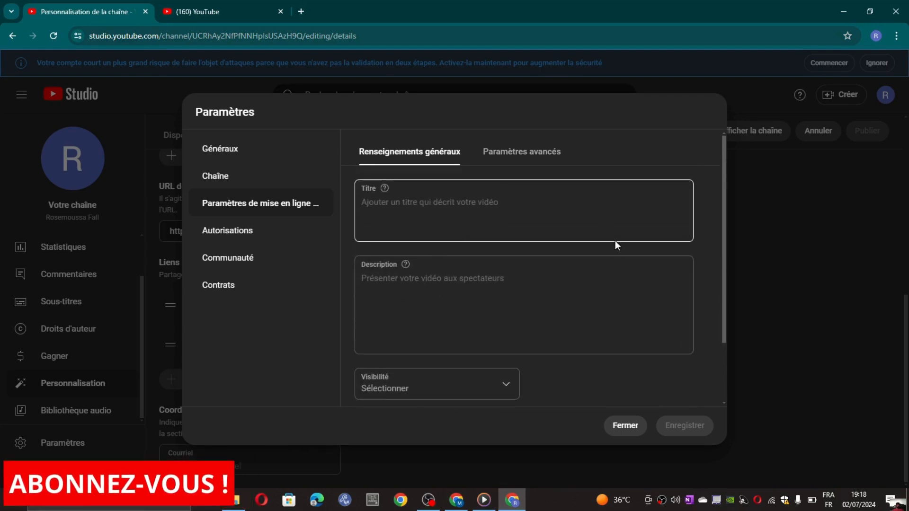
pyautogui.scroll(-2, 426, 241)
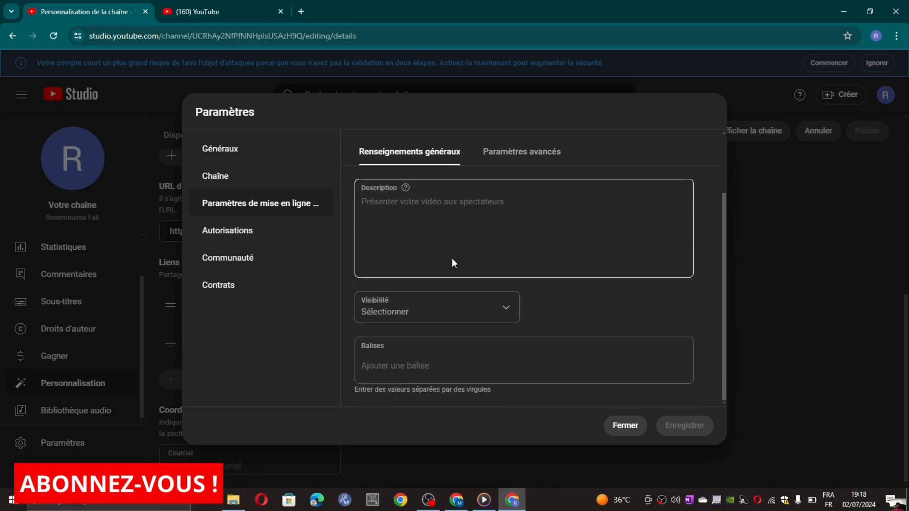
pyautogui.scroll(2, 411, 314)
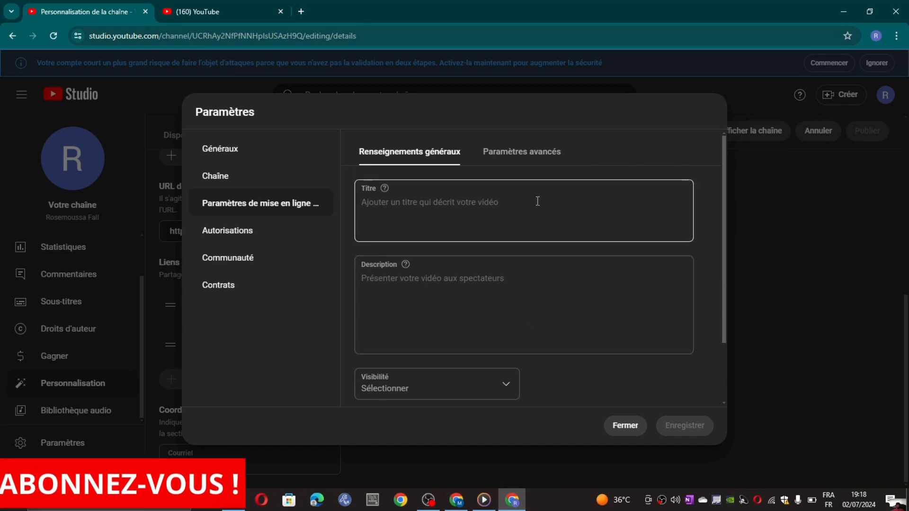
pyautogui.click(416, 209)
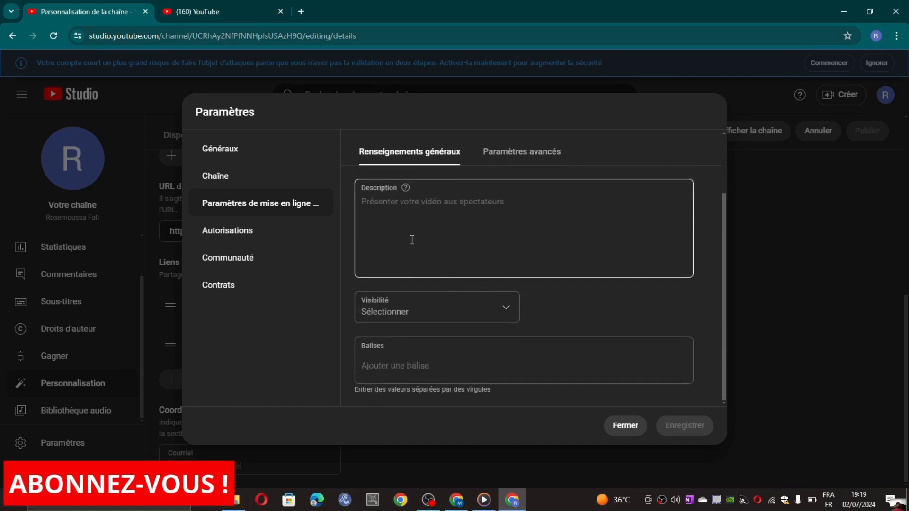
pyautogui.click(424, 294)
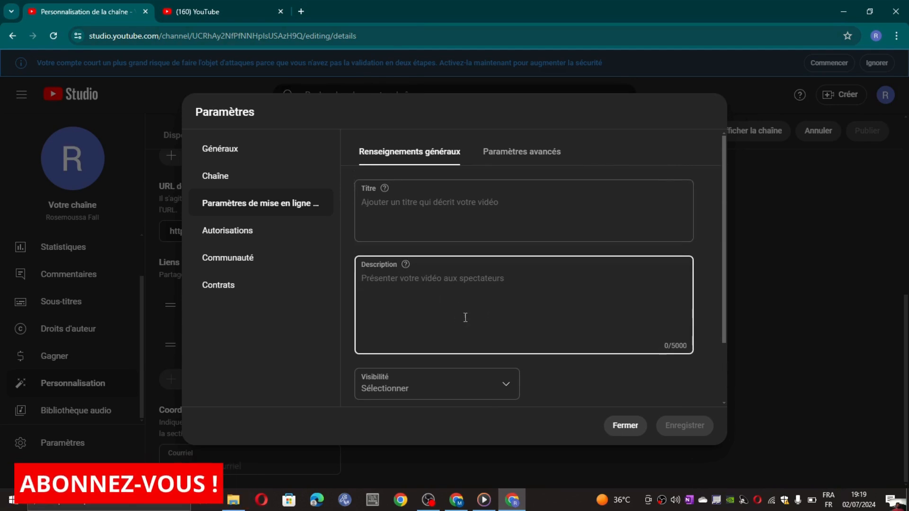
# Switch to the established channel's window and examine the description, visibility and tags in its default upload settings.
pyautogui.click(457, 500)
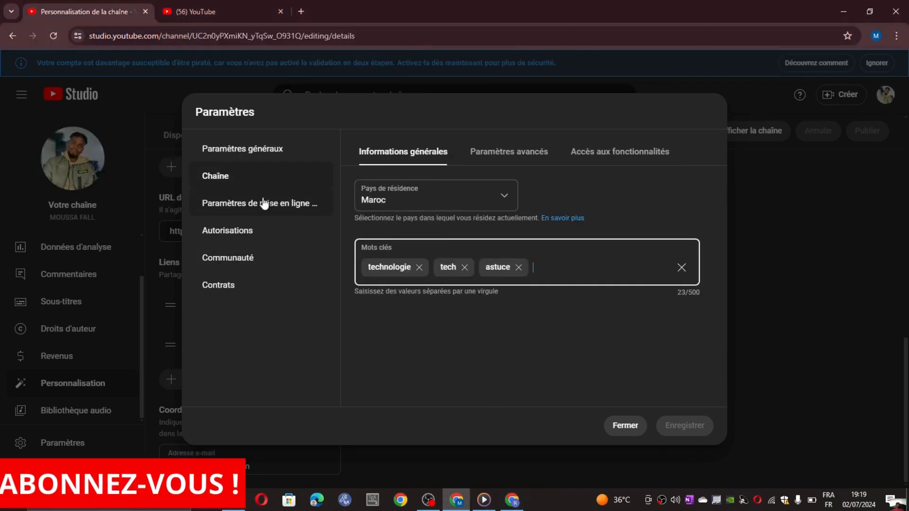
pyautogui.click(284, 203)
pyautogui.scroll(1, 440, 295)
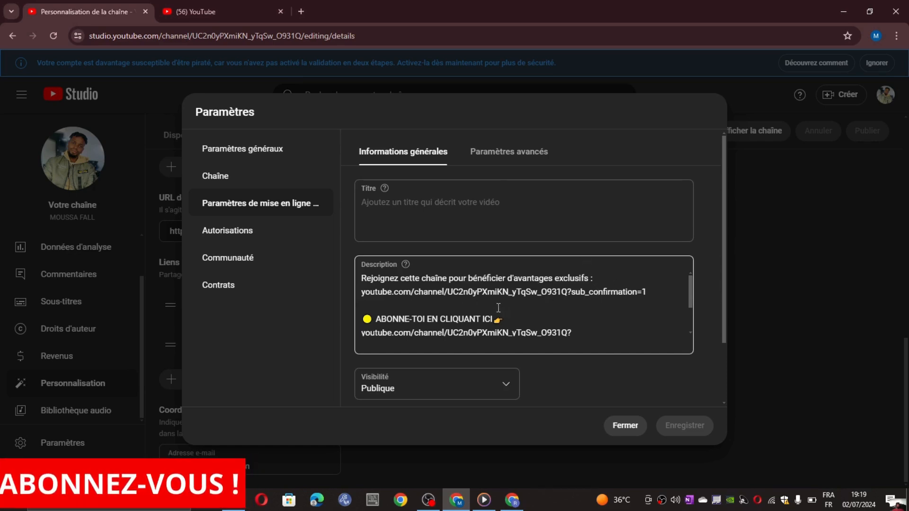
pyautogui.scroll(-1, 497, 305)
pyautogui.scroll(1, 431, 296)
pyautogui.scroll(-1, 432, 296)
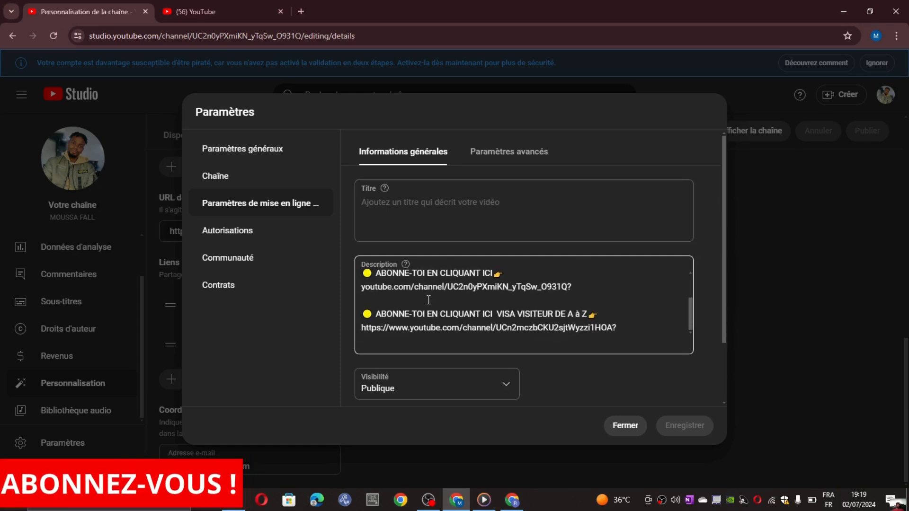
pyautogui.scroll(-2, 490, 308)
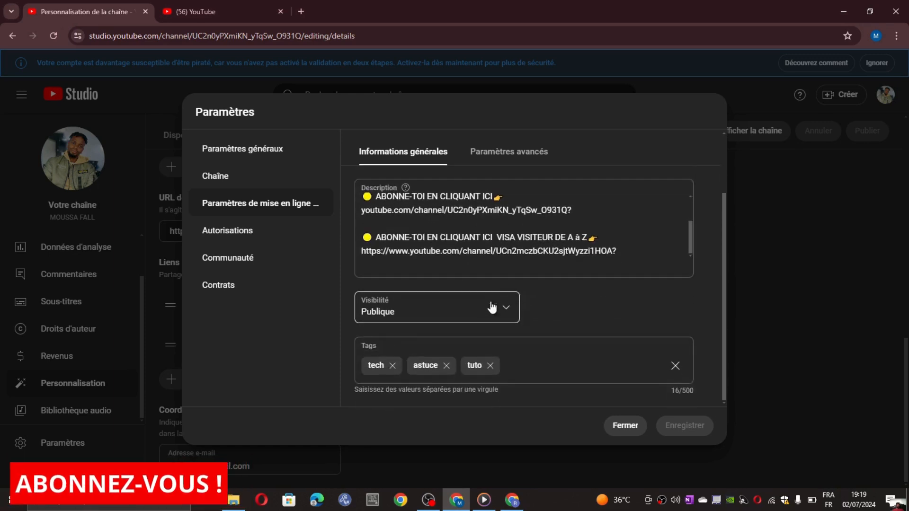
pyautogui.scroll(1, 494, 237)
pyautogui.scroll(-1, 494, 237)
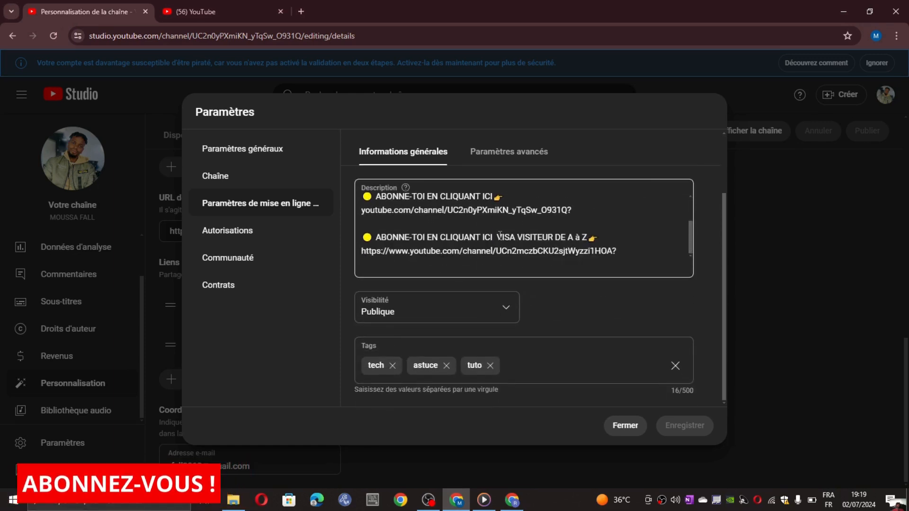
# Add a line break after the last channel link in the default upload description and review the full description text.
pyautogui.click(635, 249)
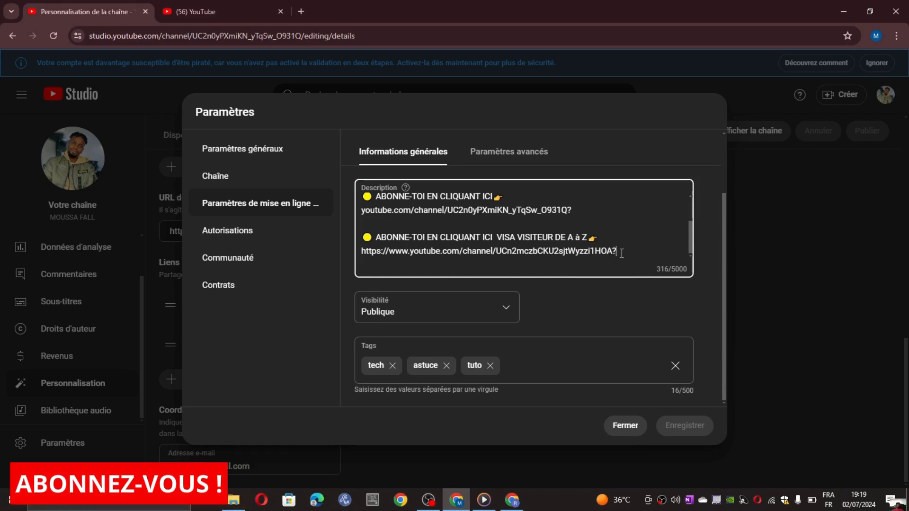
pyautogui.press('Return')
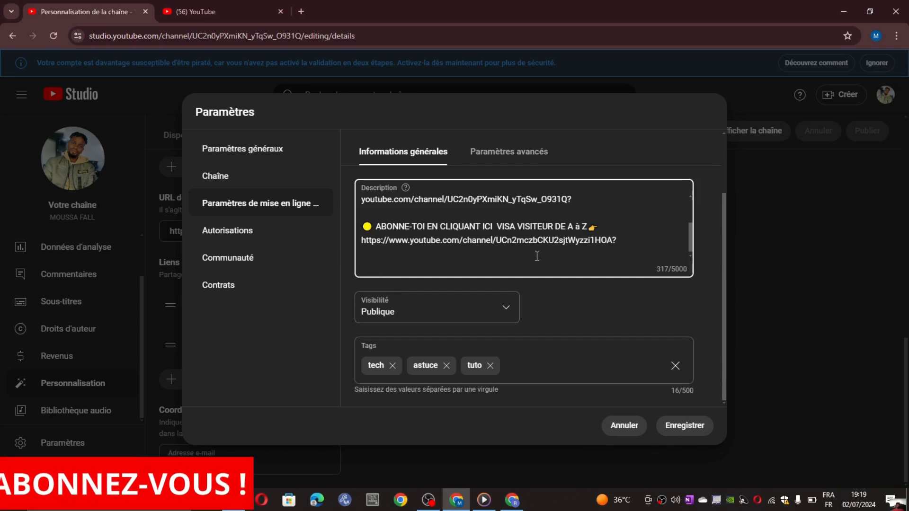
pyautogui.scroll(2, 482, 266)
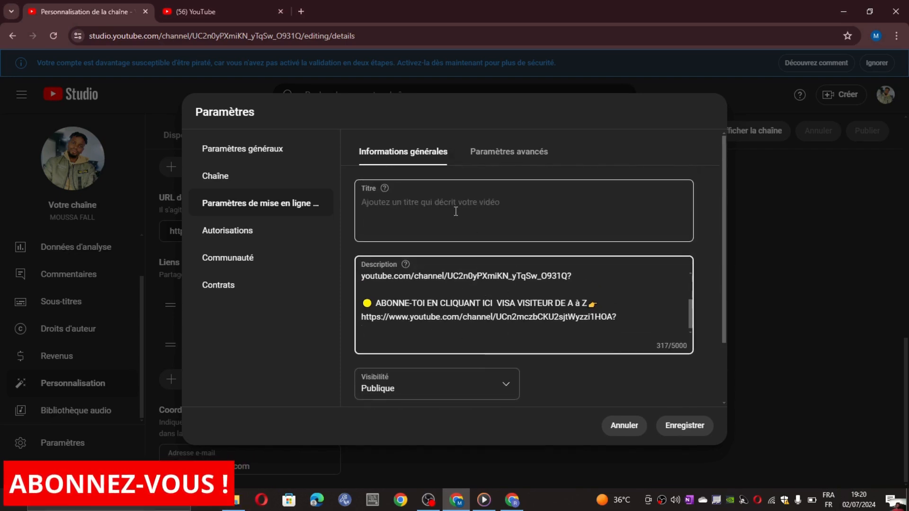
pyautogui.scroll(-1, 476, 284)
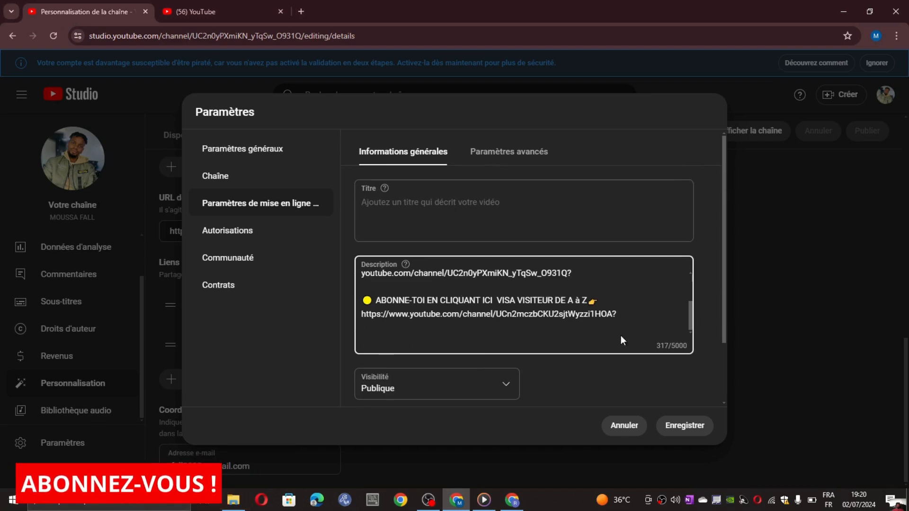
pyautogui.scroll(-2, 580, 293)
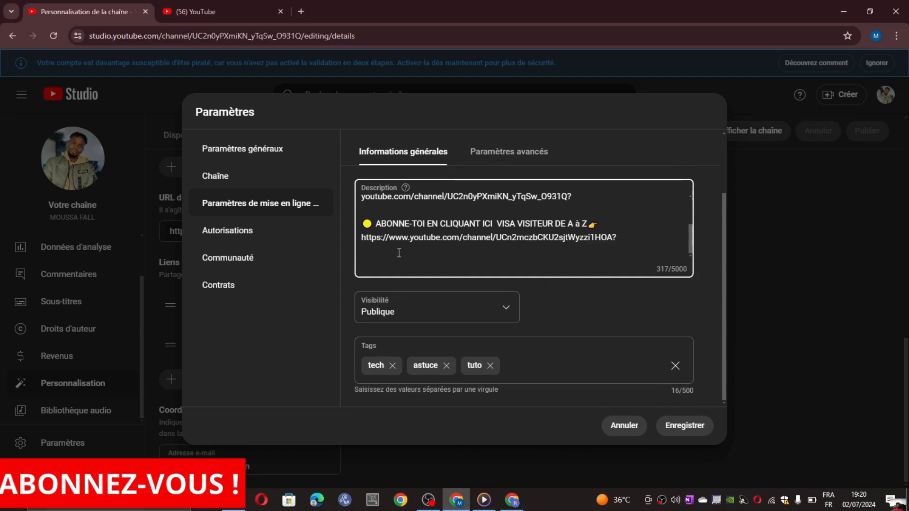
pyautogui.scroll(2, 491, 243)
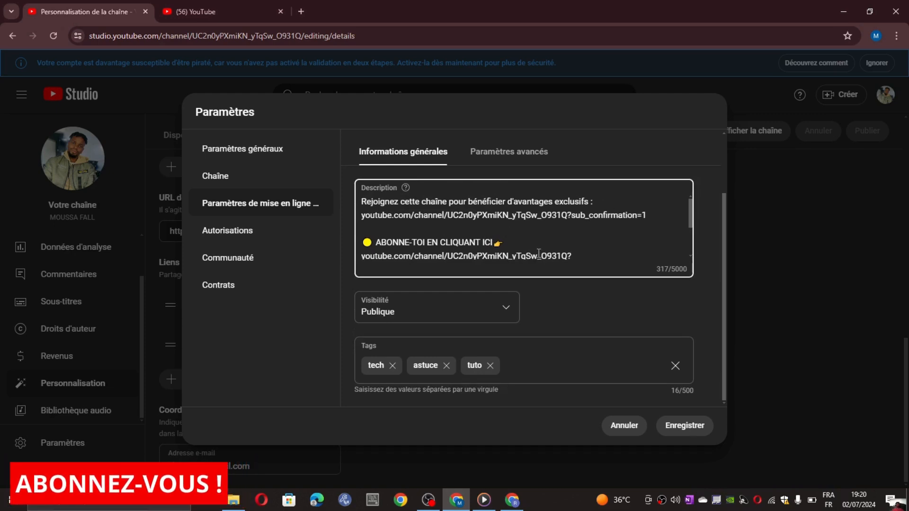
pyautogui.scroll(-3, 498, 229)
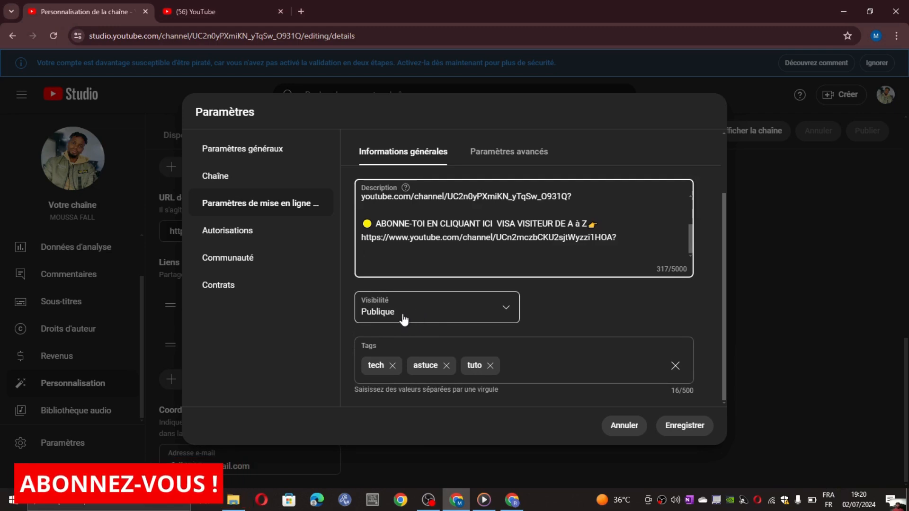
# Check the default Visibilité options, switch to the new channel's window and activate its Balises field.
pyautogui.click(506, 317)
pyautogui.click(505, 315)
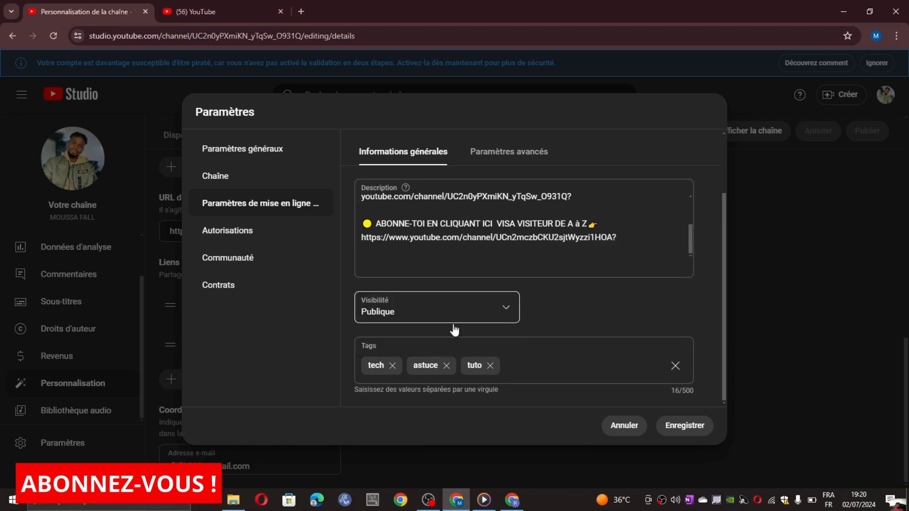
pyautogui.click(511, 499)
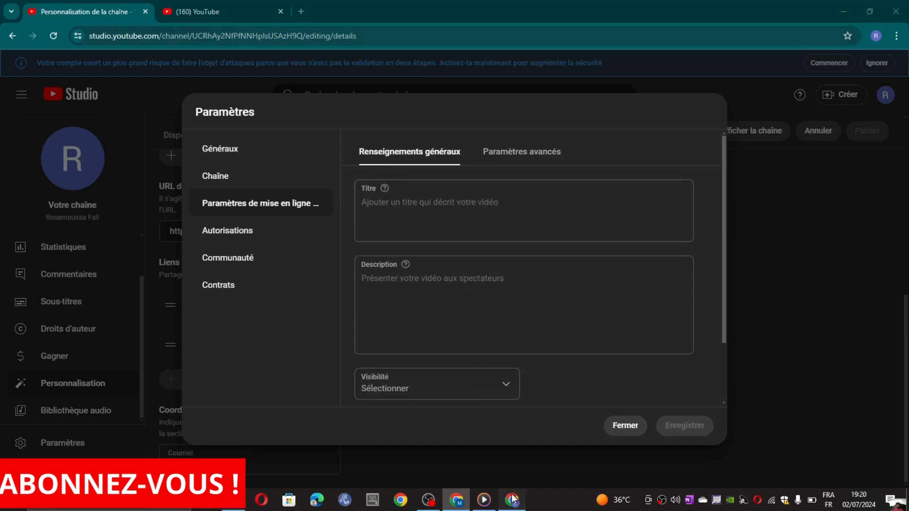
pyautogui.click(426, 298)
pyautogui.scroll(-2, 416, 312)
pyautogui.click(422, 377)
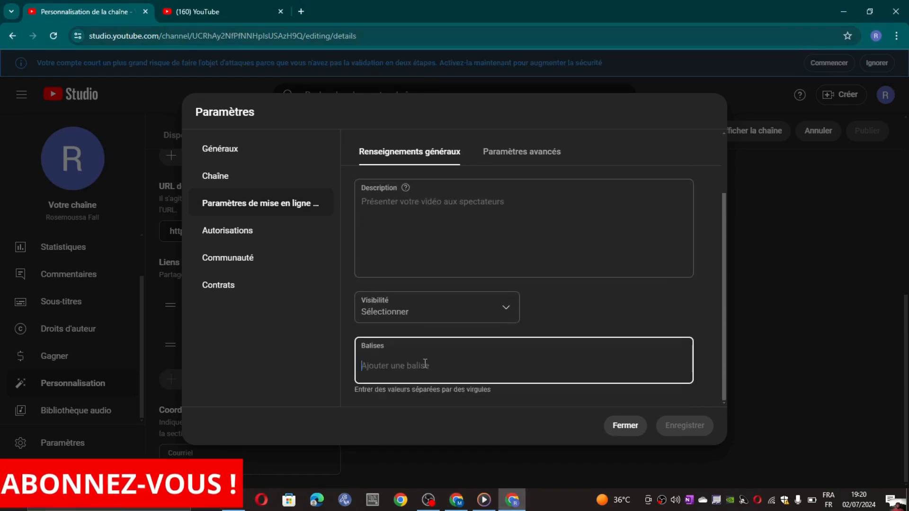
# Switch back to the established channel's window and review its default title, description, visibility and tags.
pyautogui.click(457, 499)
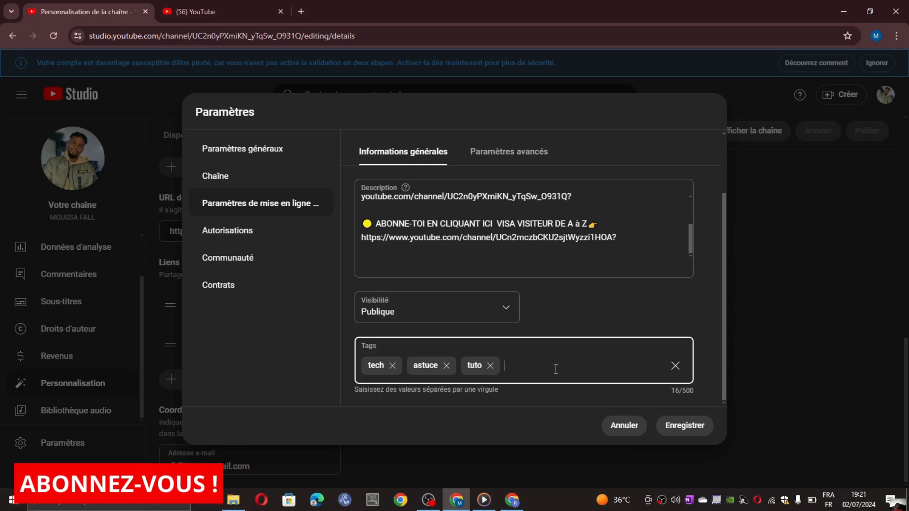
pyautogui.scroll(3, 549, 369)
pyautogui.scroll(-3, 561, 322)
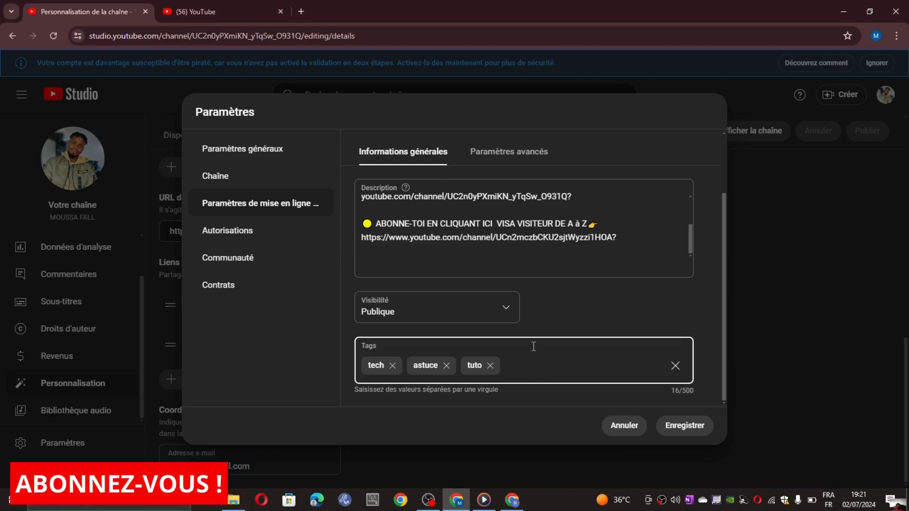
pyautogui.scroll(3, 544, 331)
pyautogui.scroll(2, 512, 338)
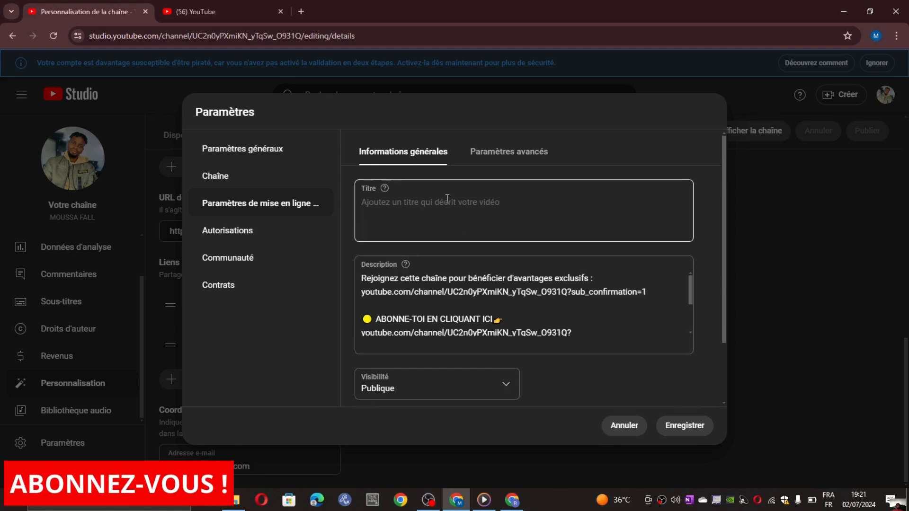
pyautogui.click(413, 202)
pyautogui.scroll(-3, 611, 373)
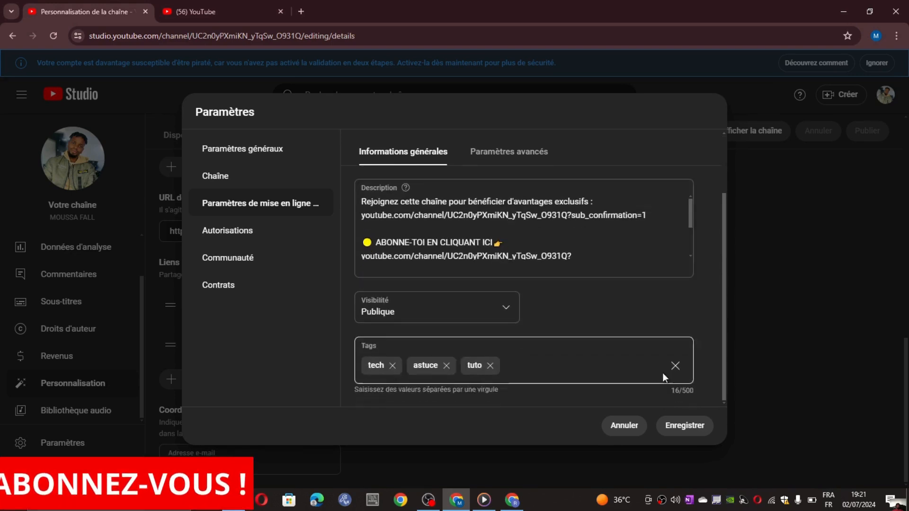
pyautogui.scroll(2, 473, 316)
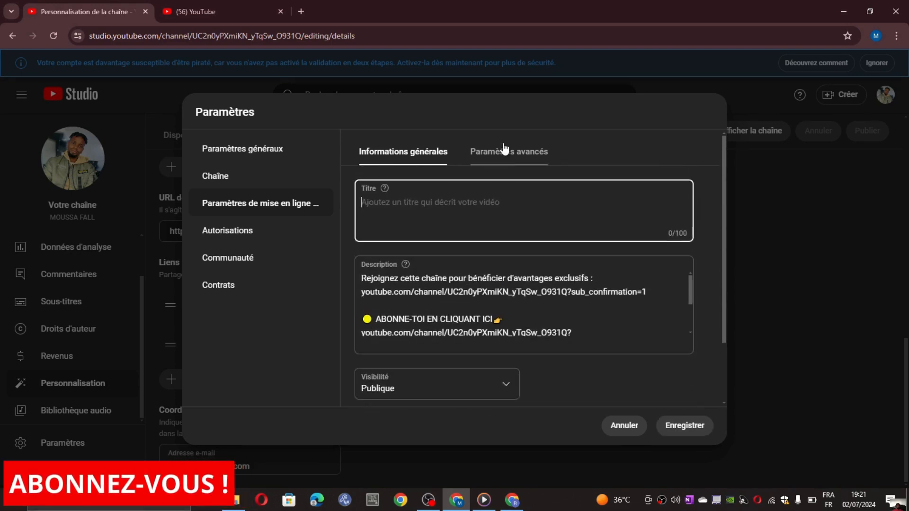
# Examine the established channel's Paramètres avancés upload defaults, including licence, category and language.
pyautogui.click(510, 156)
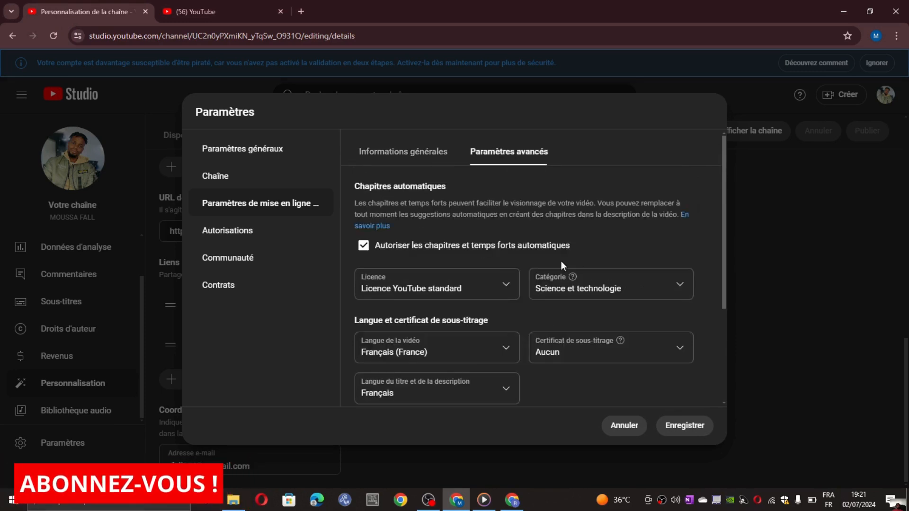
pyautogui.scroll(-3, 507, 255)
pyautogui.scroll(3, 496, 293)
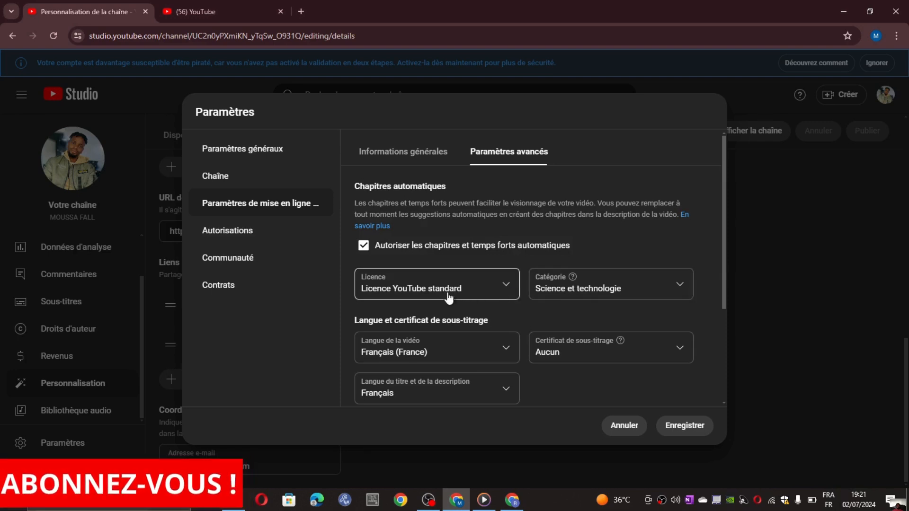
# Switch to the new channel's window and choose Licence YouTube standard in its advanced upload defaults.
pyautogui.click(520, 500)
pyautogui.click(523, 152)
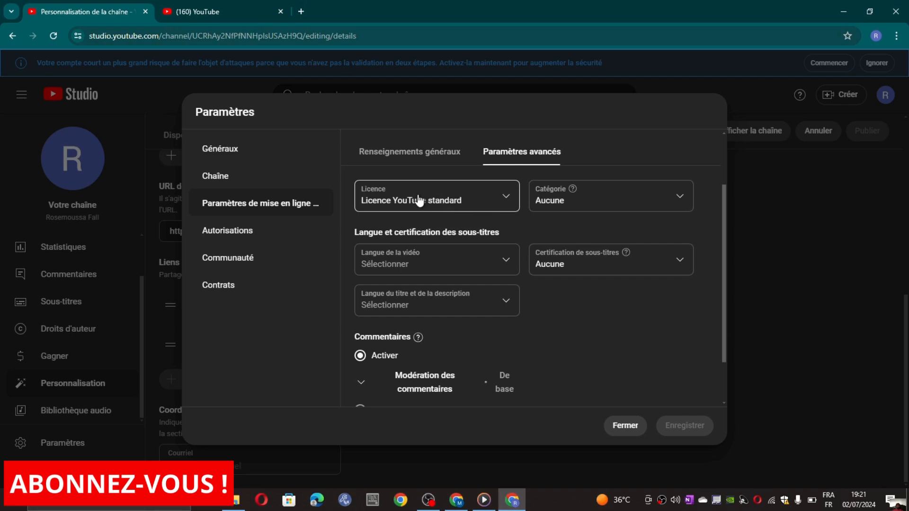
pyautogui.click(504, 204)
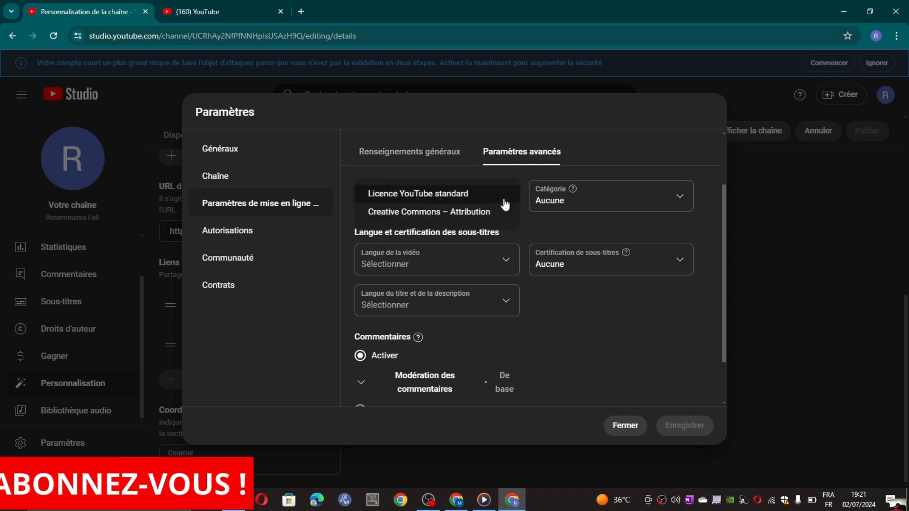
pyautogui.click(503, 197)
# Review the available video categories and set the default Catégorie to Animaux.
pyautogui.click(607, 206)
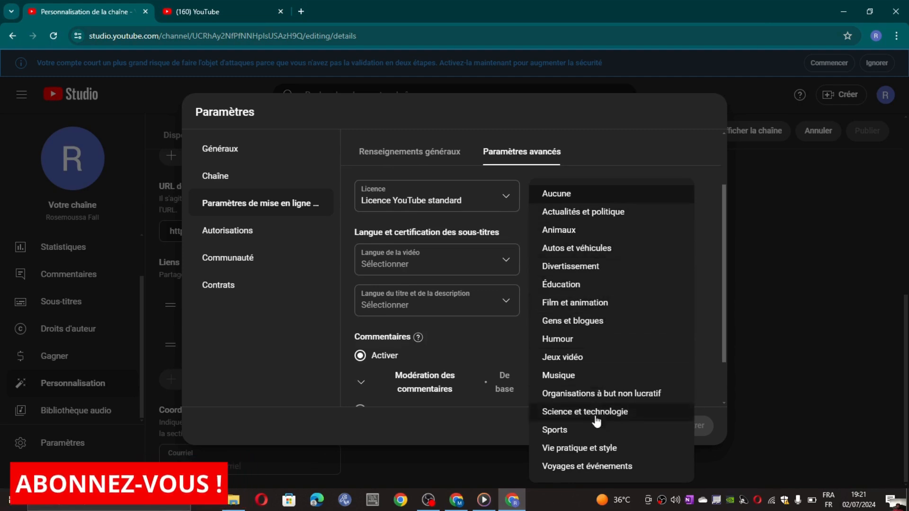
pyautogui.click(581, 194)
pyautogui.click(583, 196)
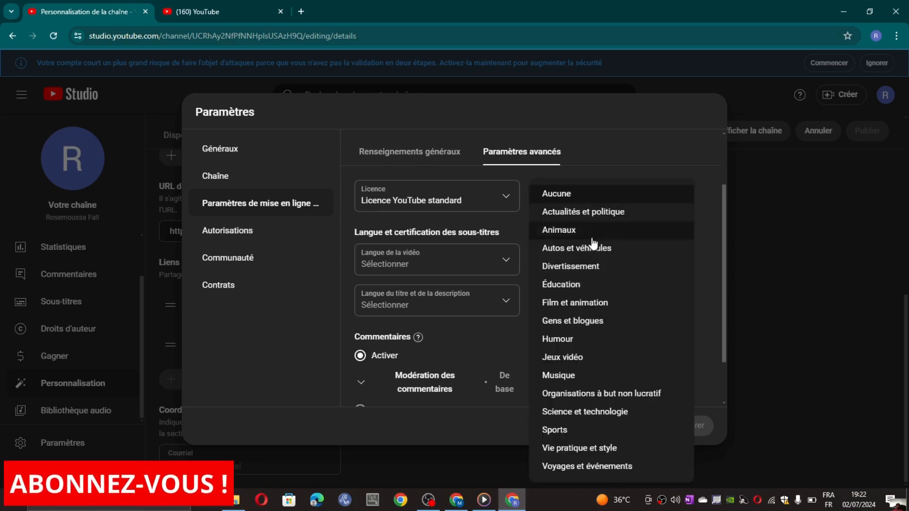
pyautogui.click(592, 230)
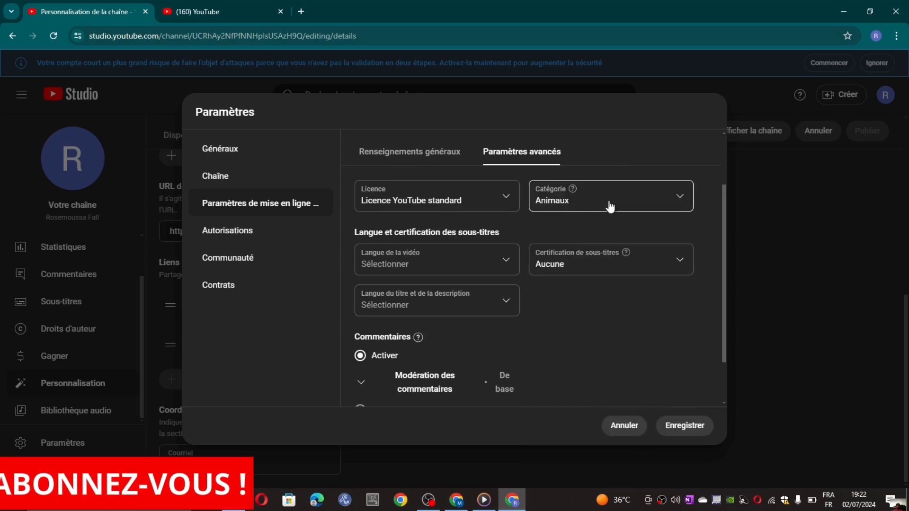
# Look through the Langue de la vidéo and Certification de sous-titres options without changing either setting.
pyautogui.click(418, 269)
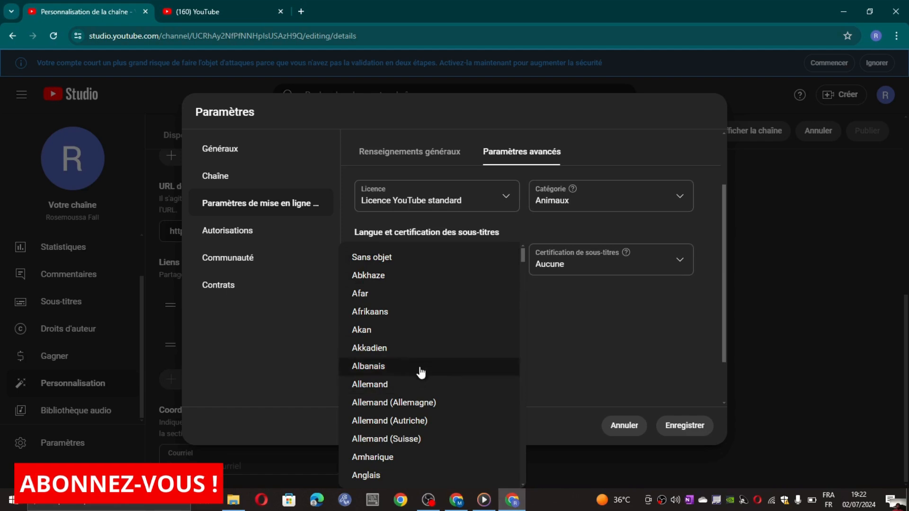
pyautogui.scroll(-5, 435, 341)
pyautogui.scroll(5, 438, 393)
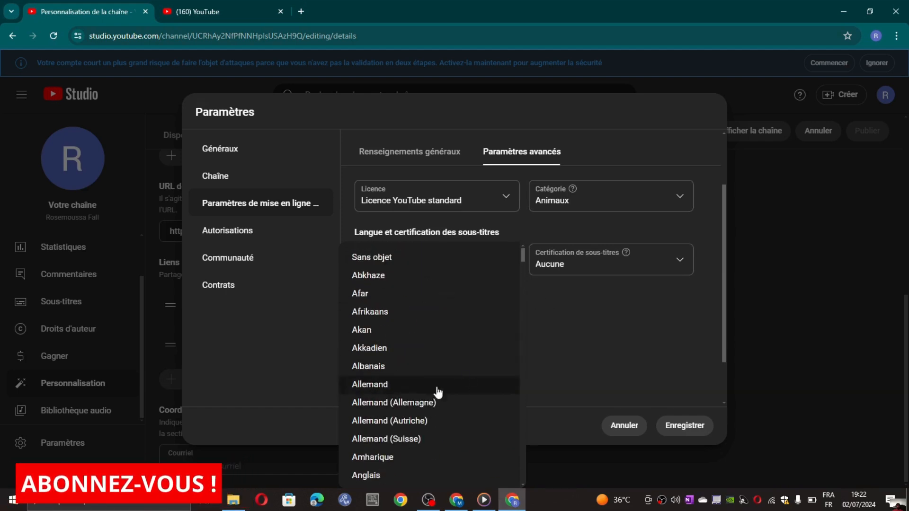
pyautogui.click(562, 300)
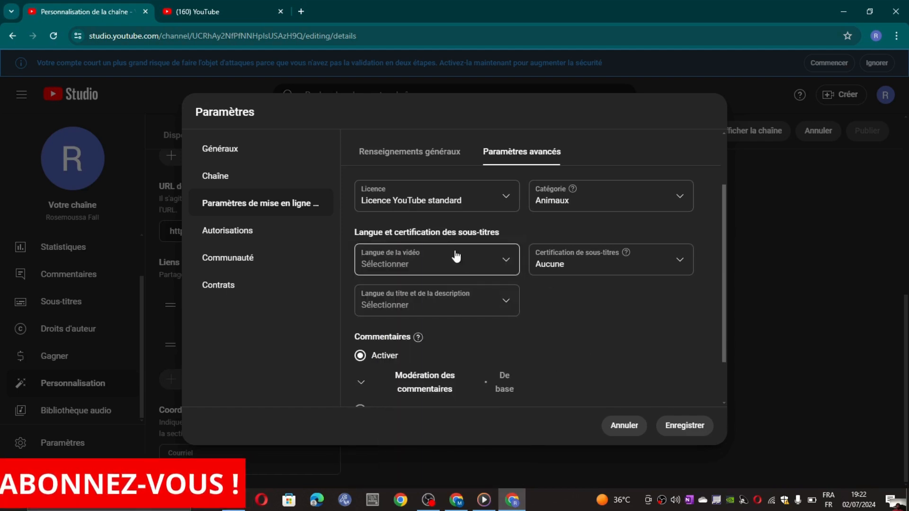
pyautogui.click(586, 266)
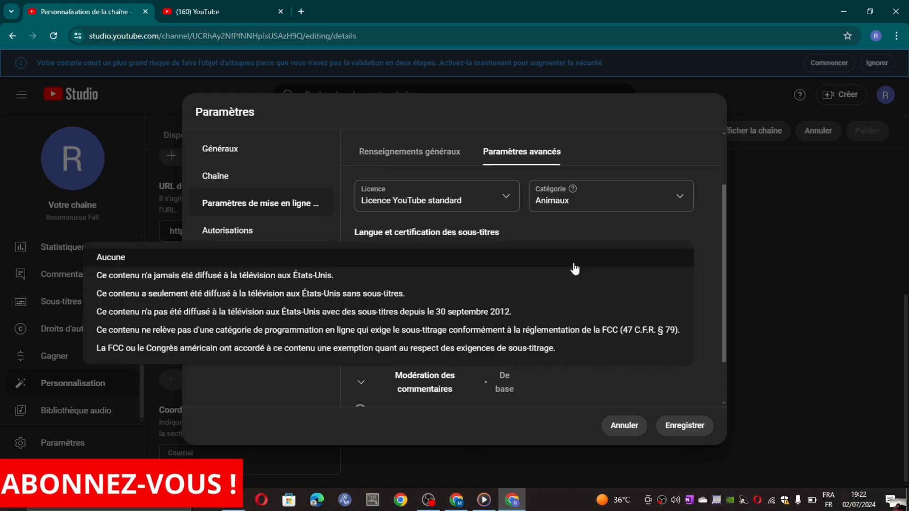
pyautogui.click(509, 255)
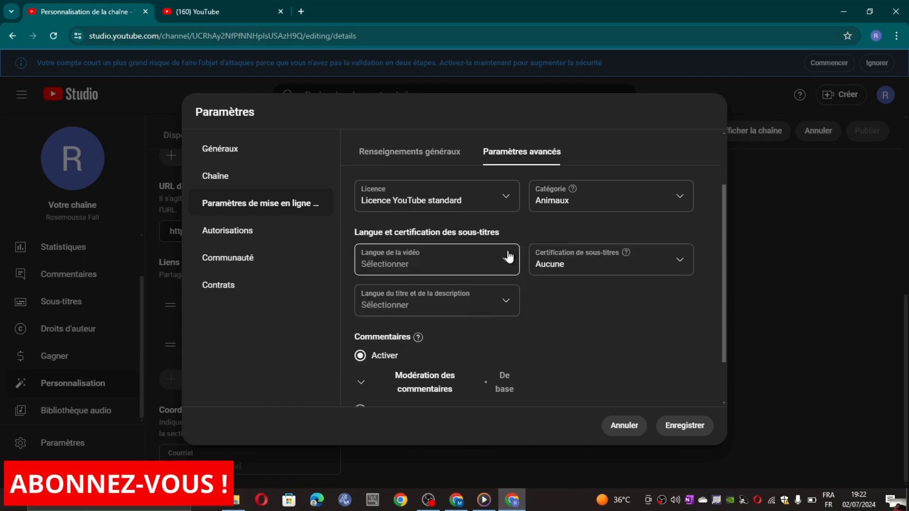
# Look through the Langue du titre et de la description options and examine the comment settings in the advanced upload defaults.
pyautogui.click(456, 310)
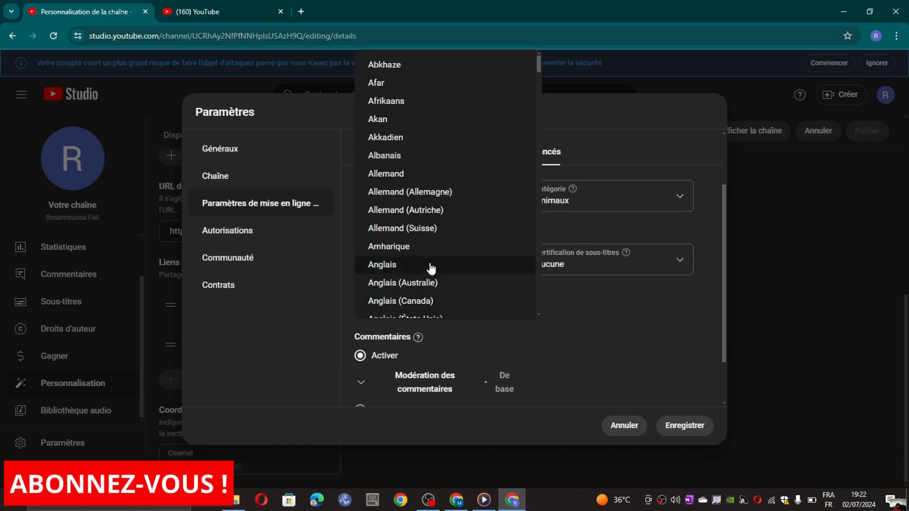
pyautogui.click(622, 334)
pyautogui.scroll(-1, 503, 296)
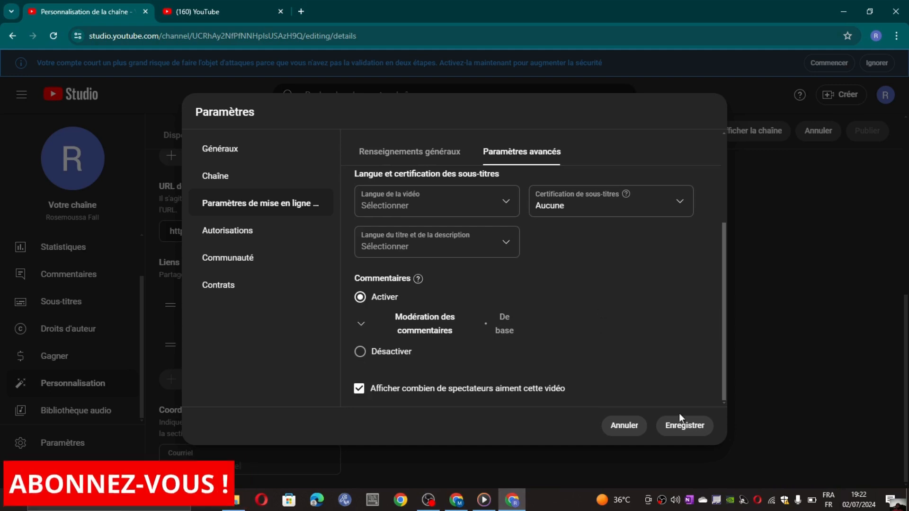
pyautogui.scroll(-3, 519, 306)
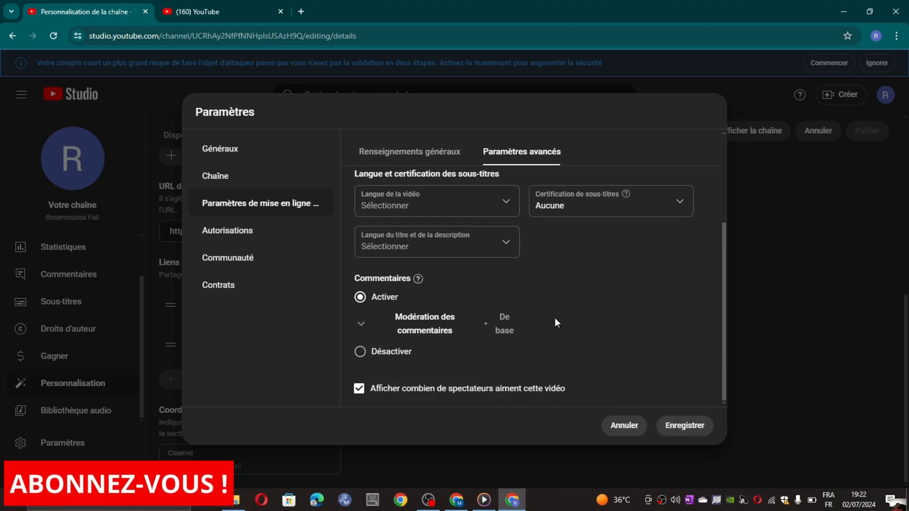
pyautogui.scroll(3, 554, 317)
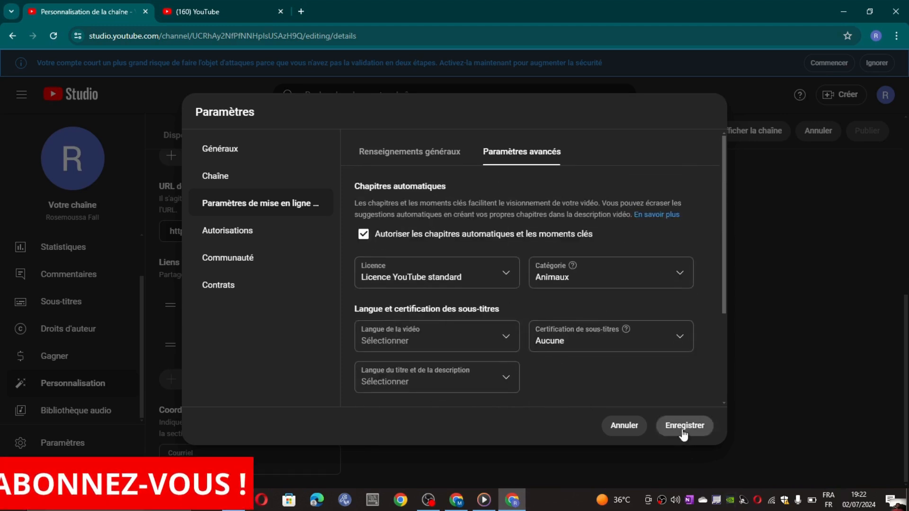
# View the channel's Autorisations, and examine the Filtres automatiques and Valeurs par défaut settings under Communauté.
pyautogui.click(271, 233)
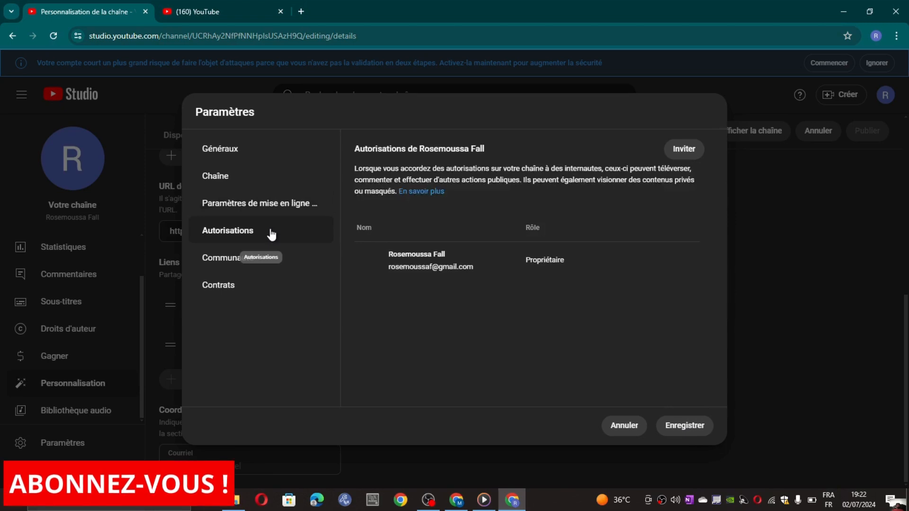
pyautogui.click(232, 259)
pyautogui.scroll(-5, 431, 363)
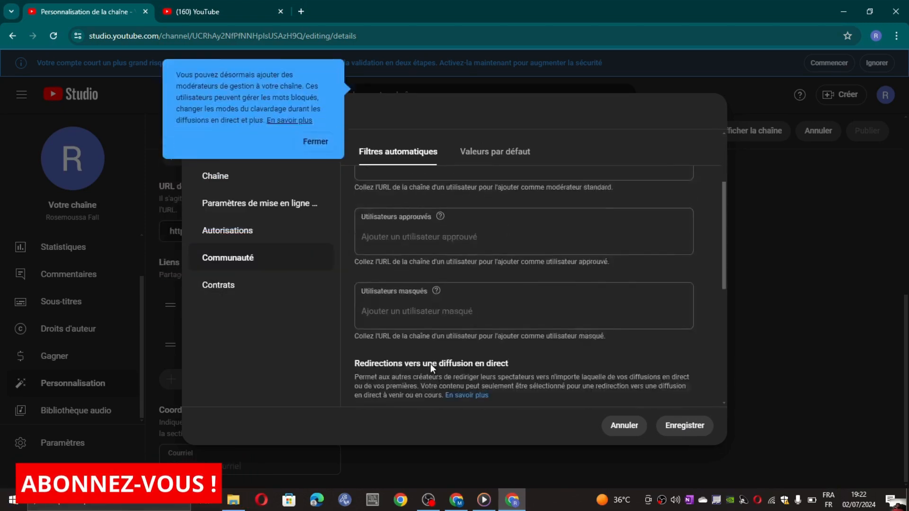
pyautogui.scroll(5, 441, 361)
pyautogui.click(515, 150)
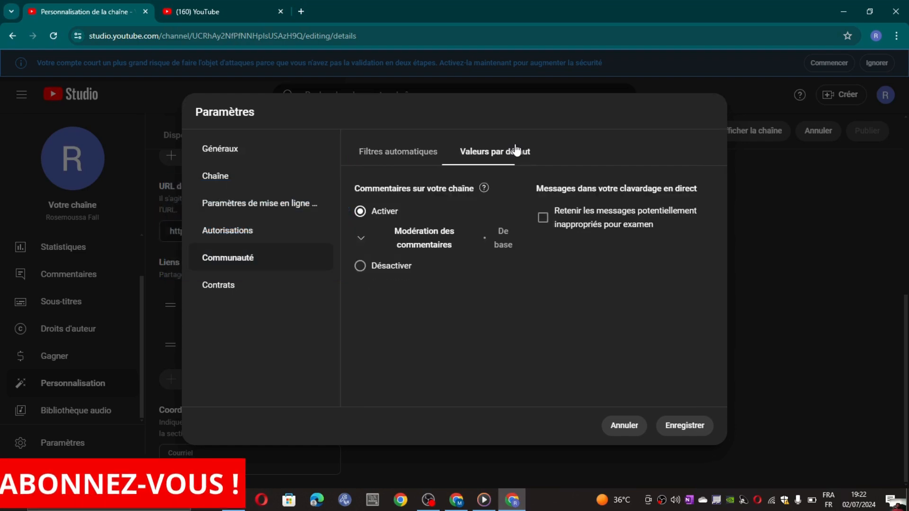
pyautogui.click(407, 152)
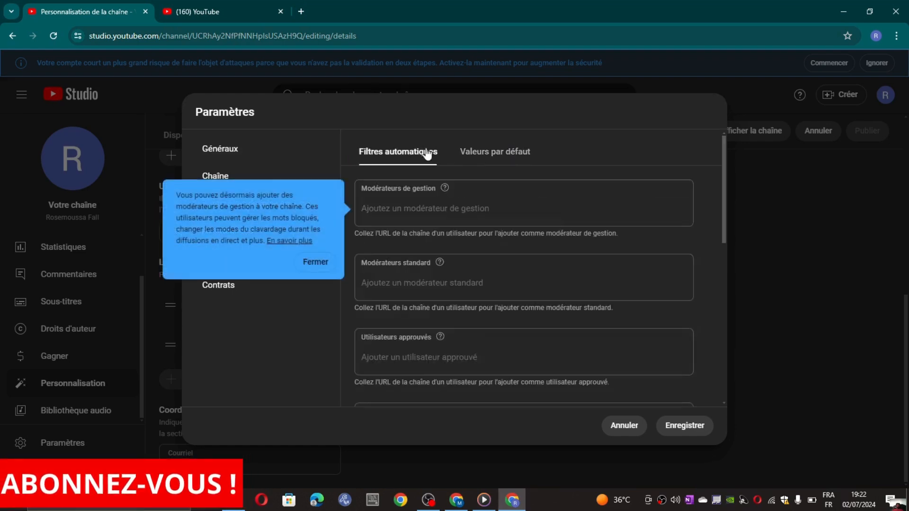
# Compare the Filtres automatiques and Valeurs par défaut settings under Communauté, and view the Contrats information.
pyautogui.click(478, 152)
pyautogui.click(396, 153)
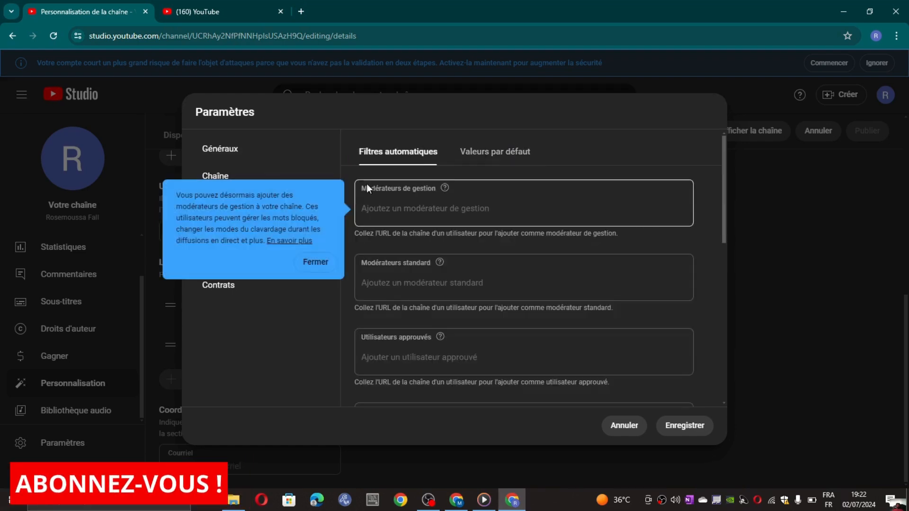
pyautogui.click(495, 161)
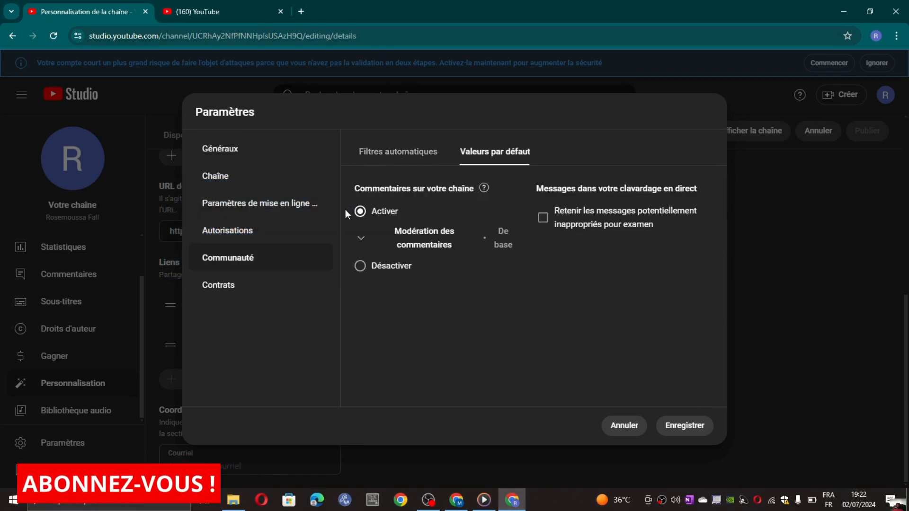
pyautogui.click(377, 151)
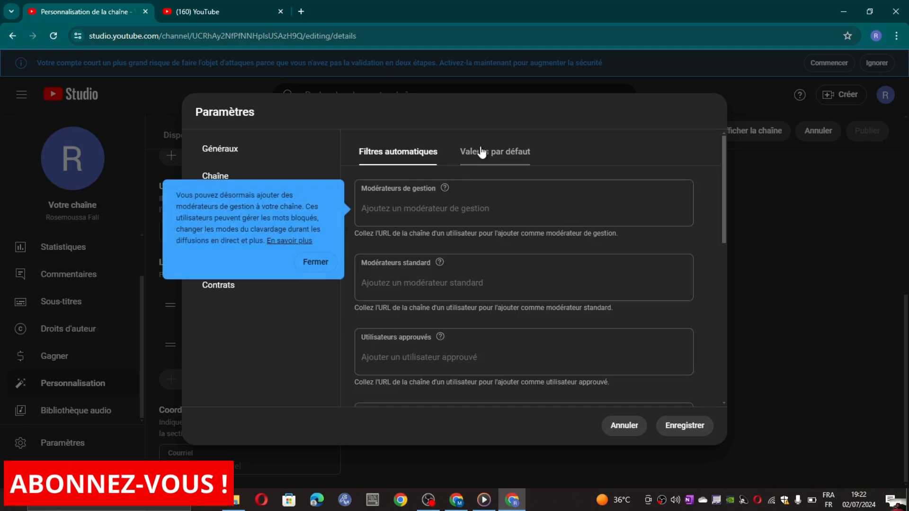
pyautogui.click(475, 160)
pyautogui.click(234, 295)
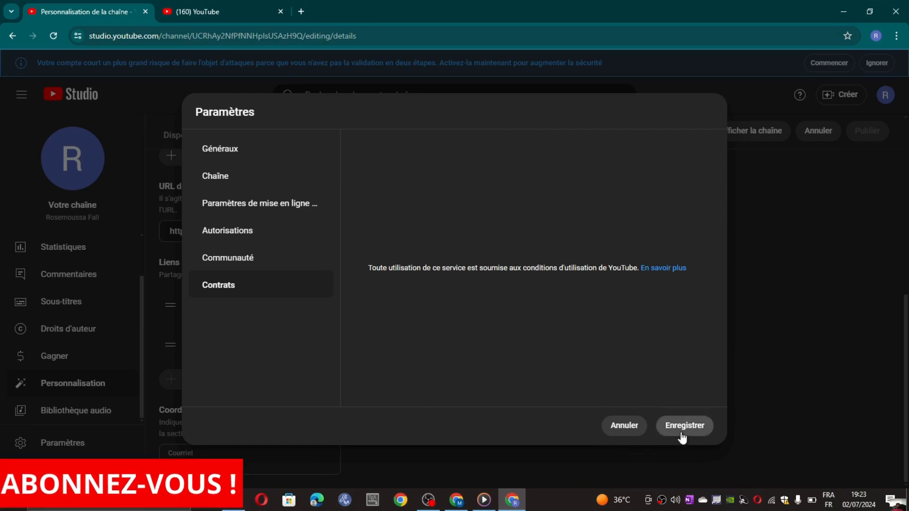
# Close the new channel's Paramètres dialog and discard the unsaved changes.
pyautogui.click(618, 430)
pyautogui.click(517, 103)
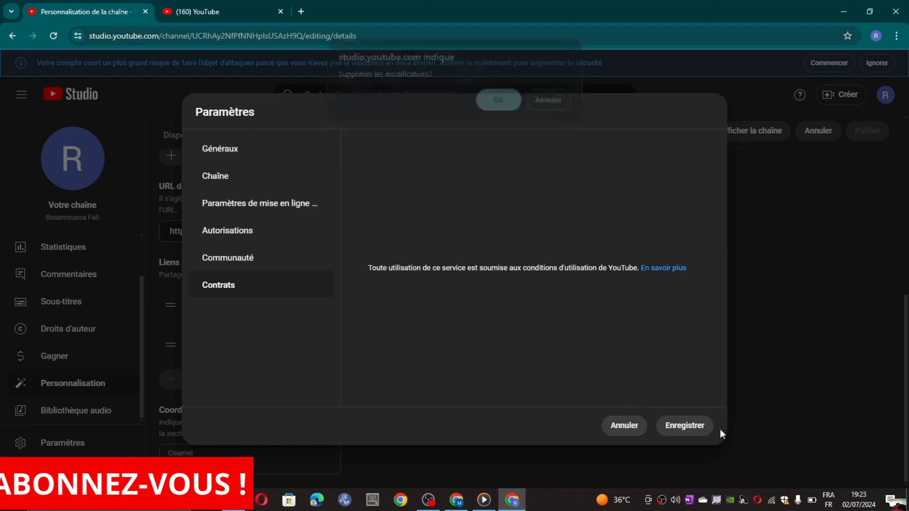
pyautogui.click(624, 426)
pyautogui.click(484, 115)
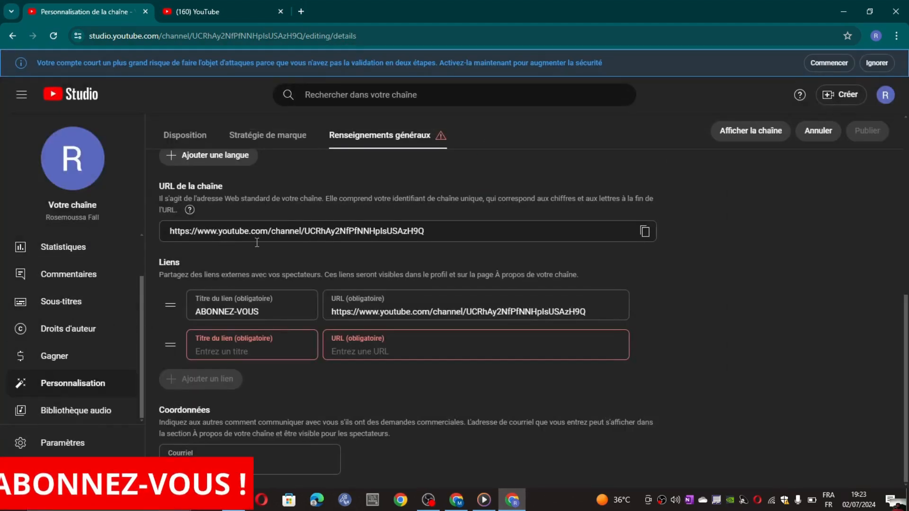
pyautogui.scroll(2, 99, 294)
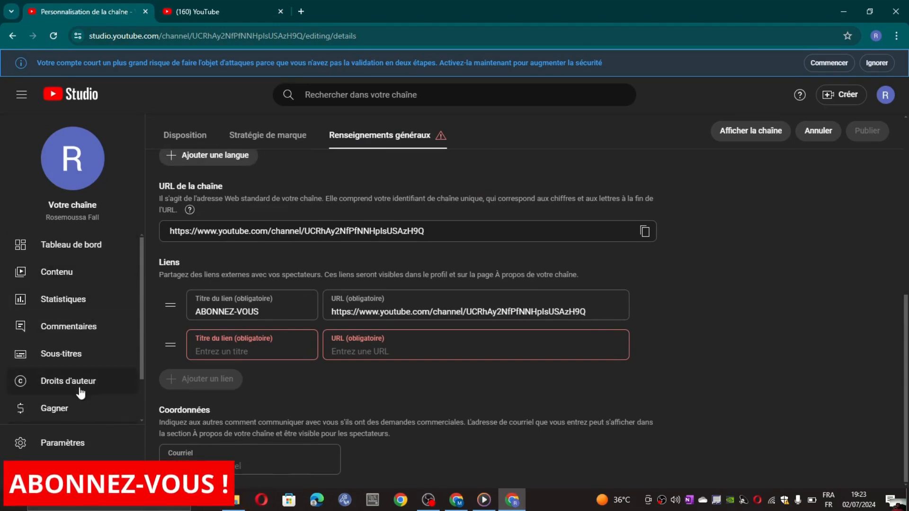
# Switch to the established channel's Studio window and close its Paramètres dialog, discarding any modifications.
pyautogui.click(462, 504)
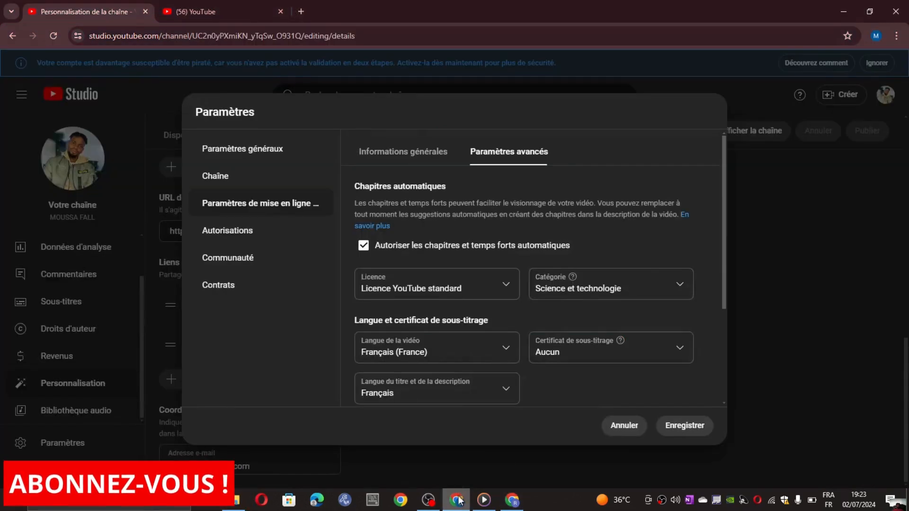
pyautogui.click(625, 426)
pyautogui.click(508, 107)
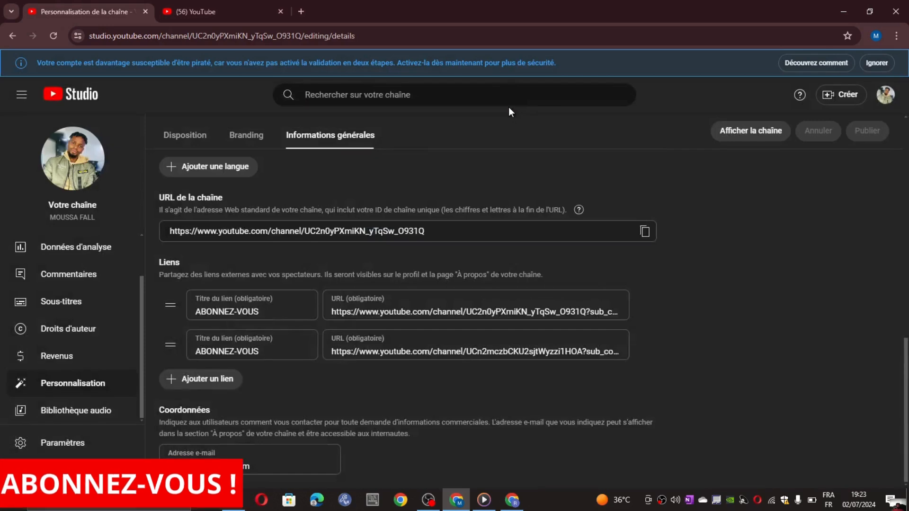
pyautogui.scroll(10, 578, 320)
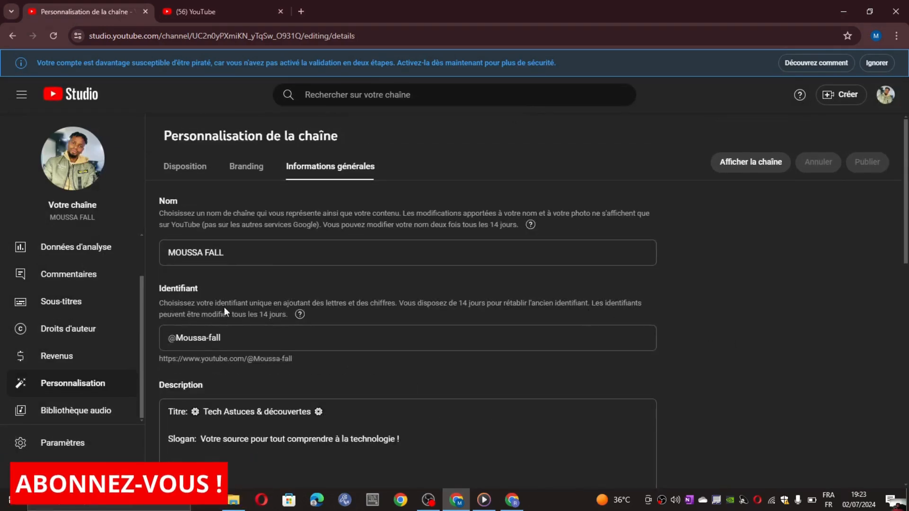
# Review the established channel's Disposition page, including its featured videos and home page sections.
pyautogui.click(73, 384)
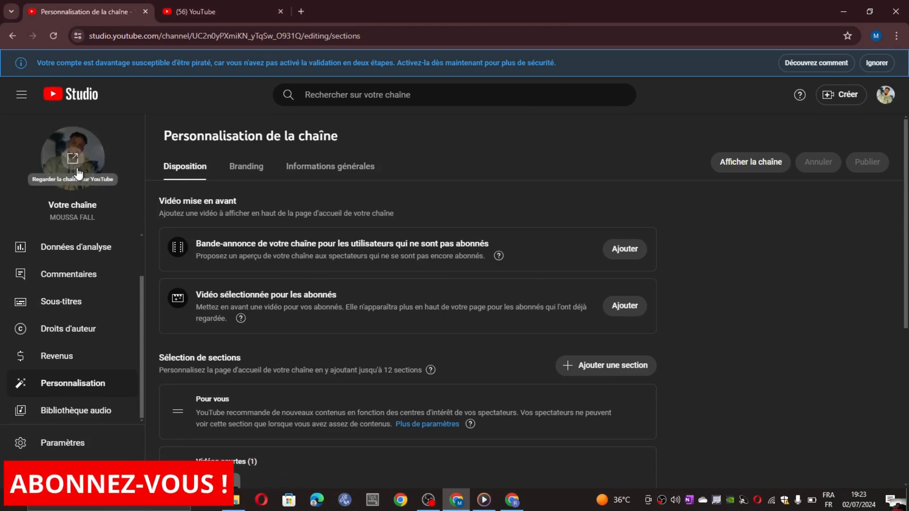
pyautogui.scroll(-3, 279, 307)
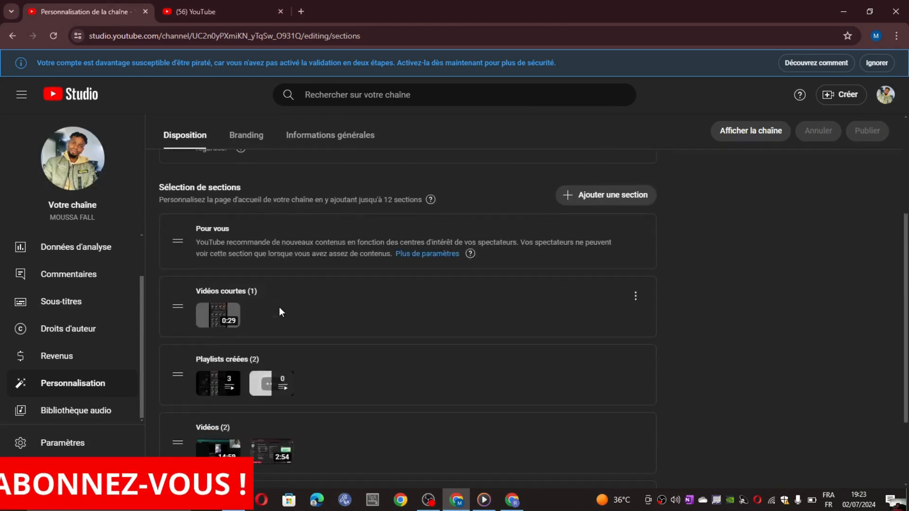
pyautogui.scroll(-2, 280, 317)
pyautogui.scroll(5, 277, 386)
# Review the established channel's Branding page, including the profile photo and banner image.
pyautogui.click(256, 168)
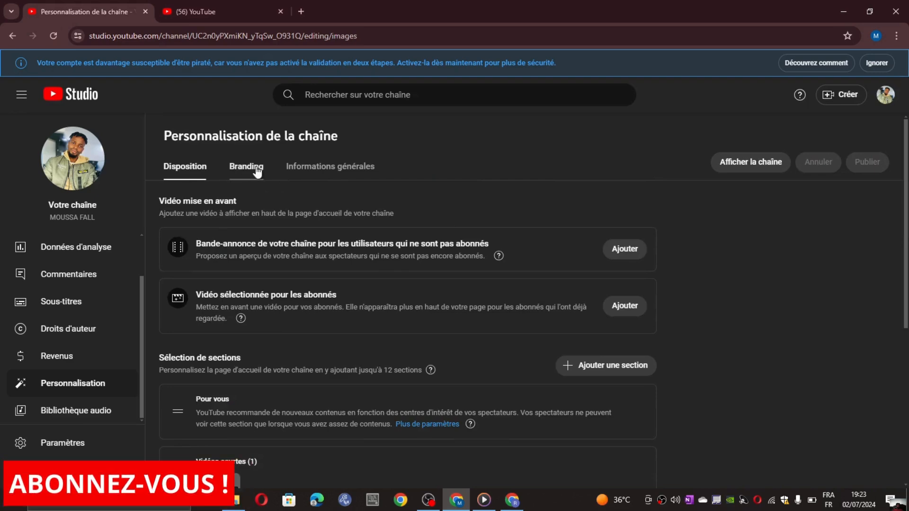
pyautogui.scroll(-3, 319, 331)
pyautogui.scroll(3, 284, 332)
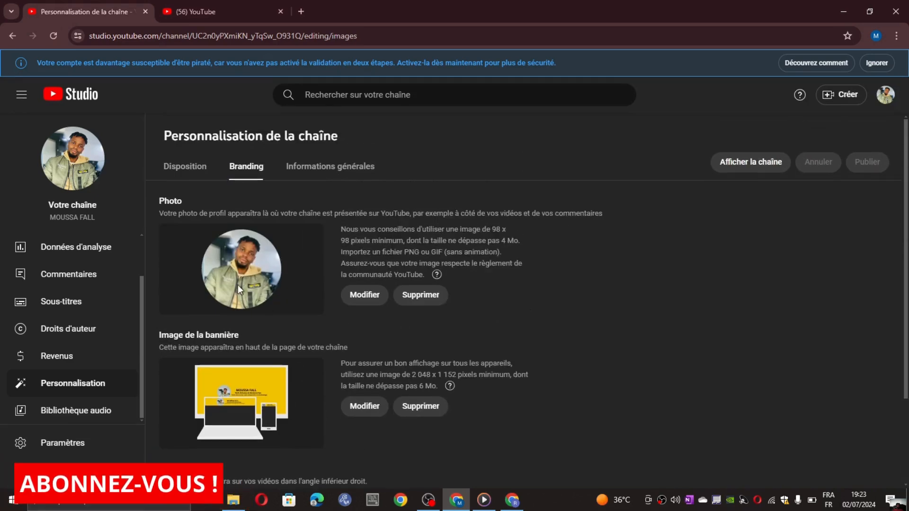
pyautogui.scroll(-3, 321, 304)
pyautogui.scroll(3, 335, 266)
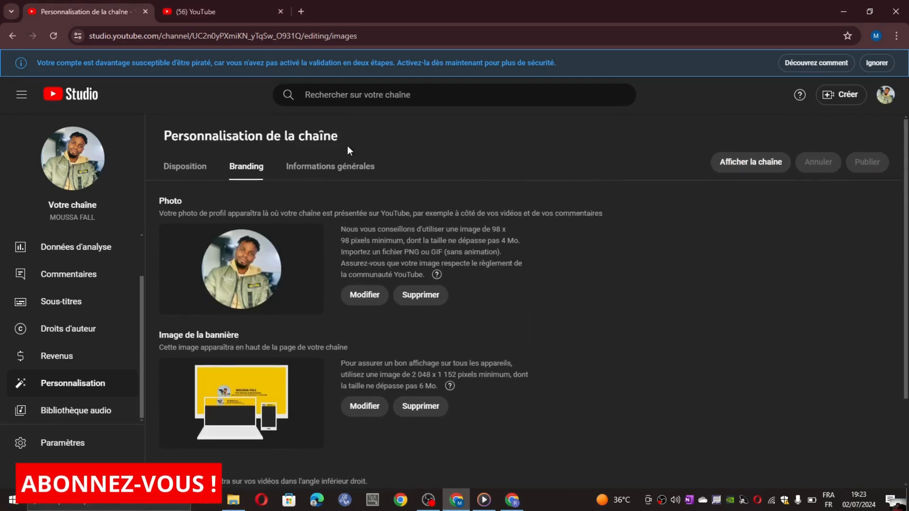
# Review the established channel's Informations générales, from its name, handle and description to its links and contact details.
pyautogui.click(331, 168)
pyautogui.scroll(-2, 294, 265)
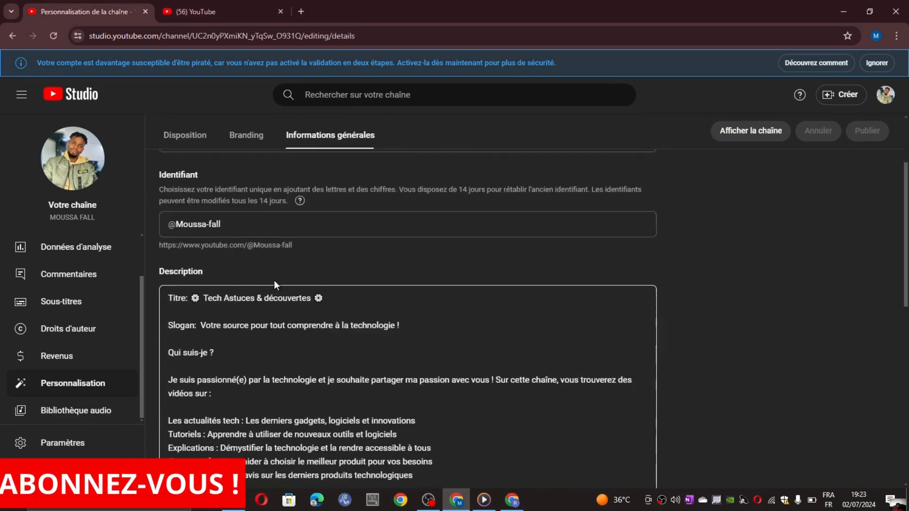
pyautogui.scroll(3, 267, 269)
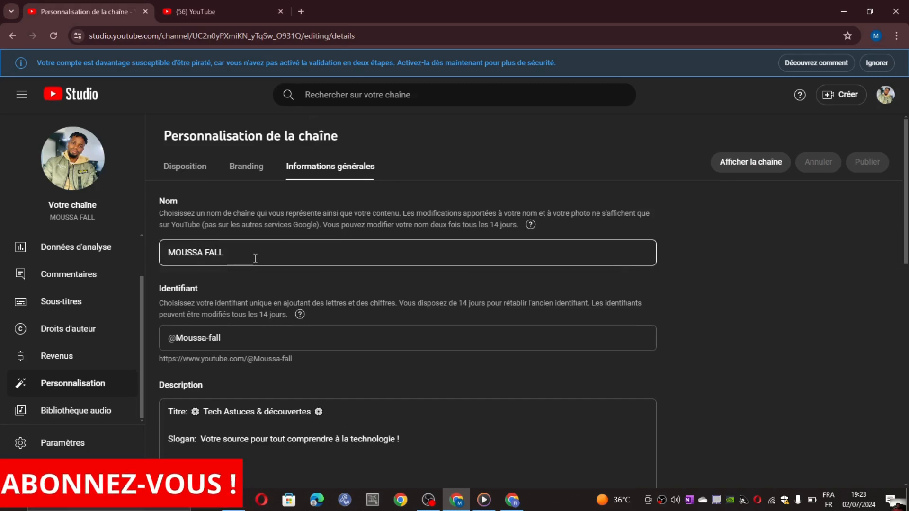
pyautogui.scroll(-5, 255, 258)
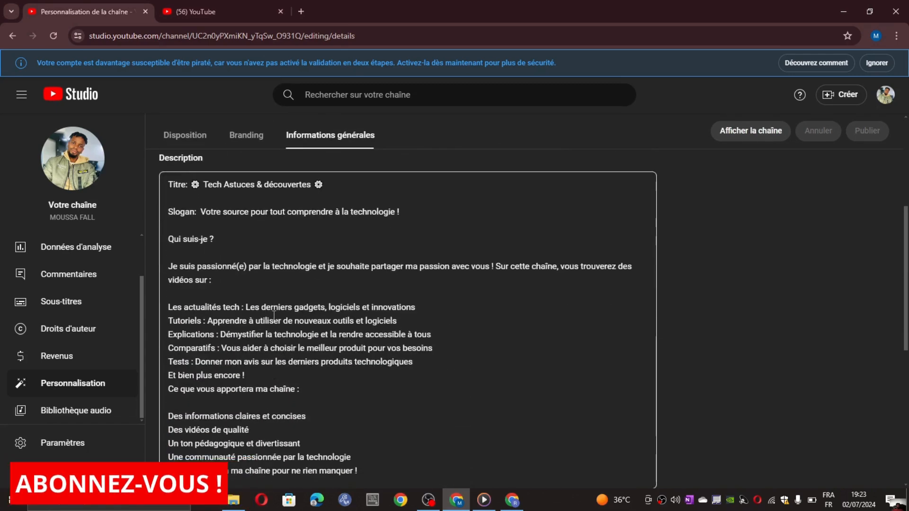
pyautogui.scroll(-6, 273, 315)
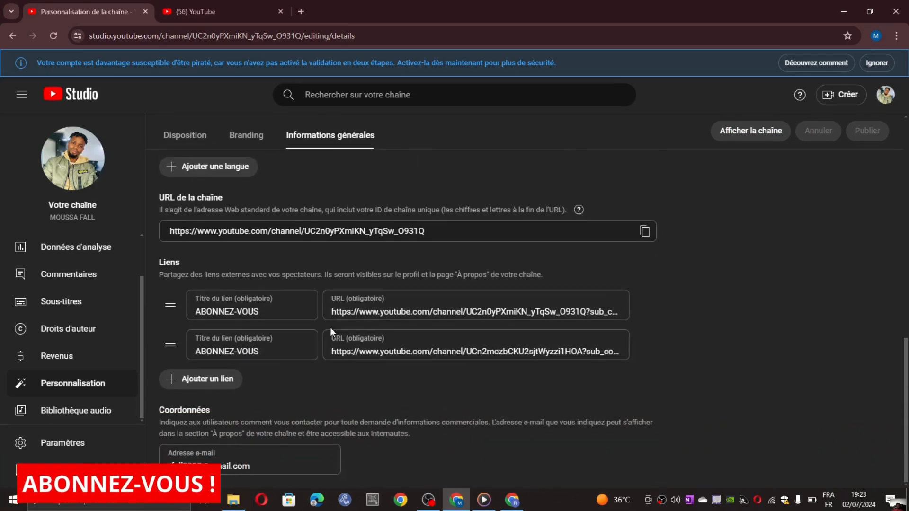
# View the established channel's Paramètres, examining the country and keywords under Chaîne and the default upload description.
pyautogui.click(86, 441)
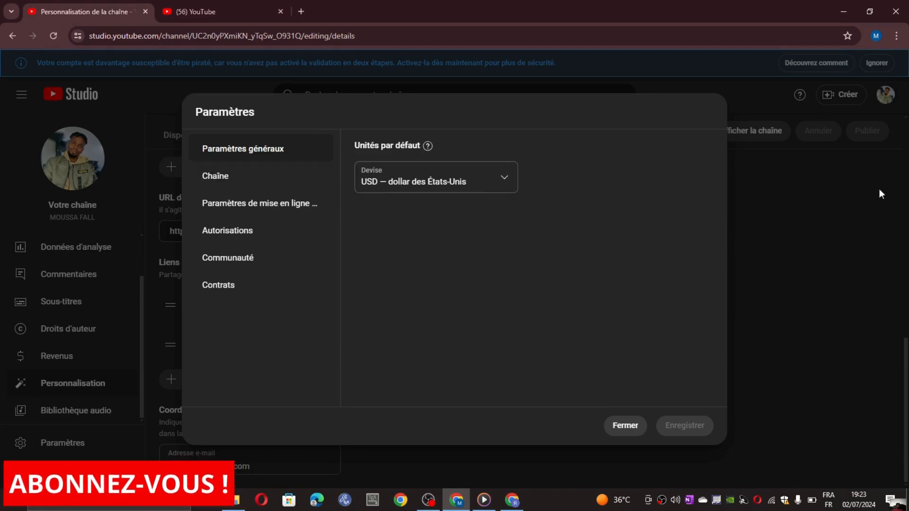
pyautogui.click(627, 426)
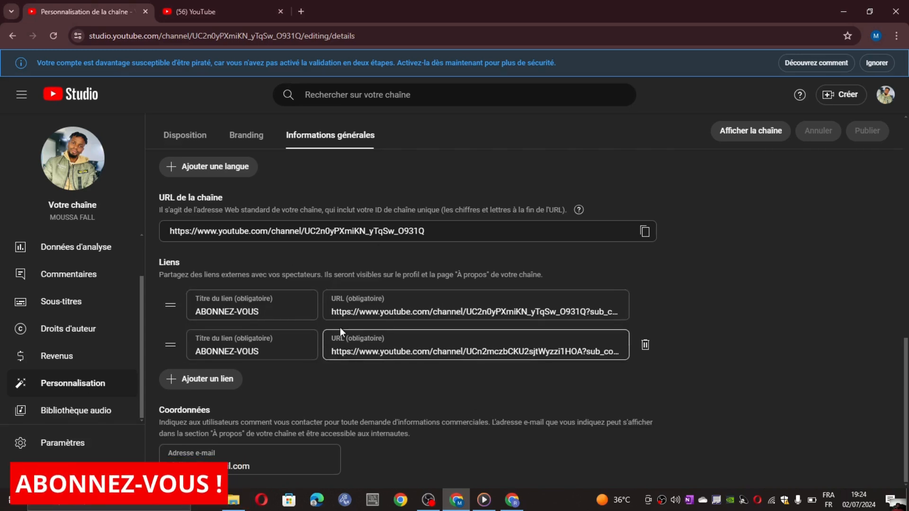
pyautogui.click(65, 444)
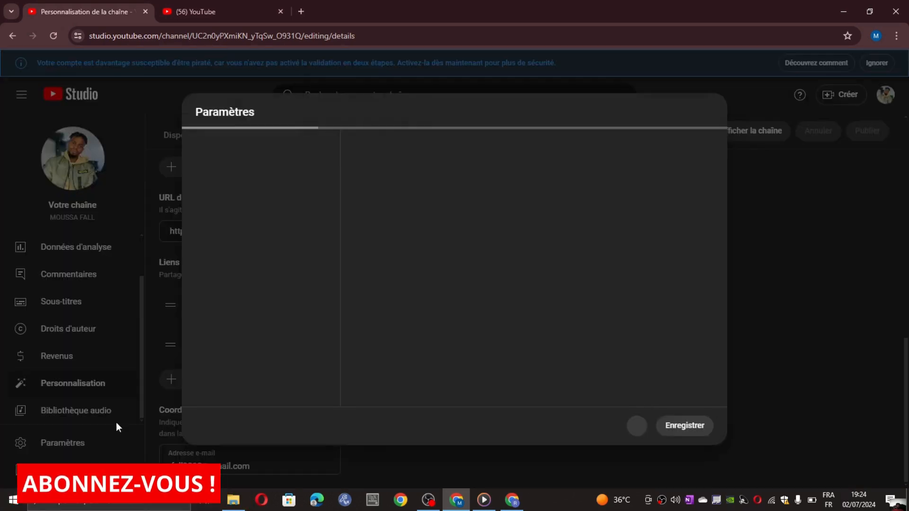
pyautogui.click(237, 180)
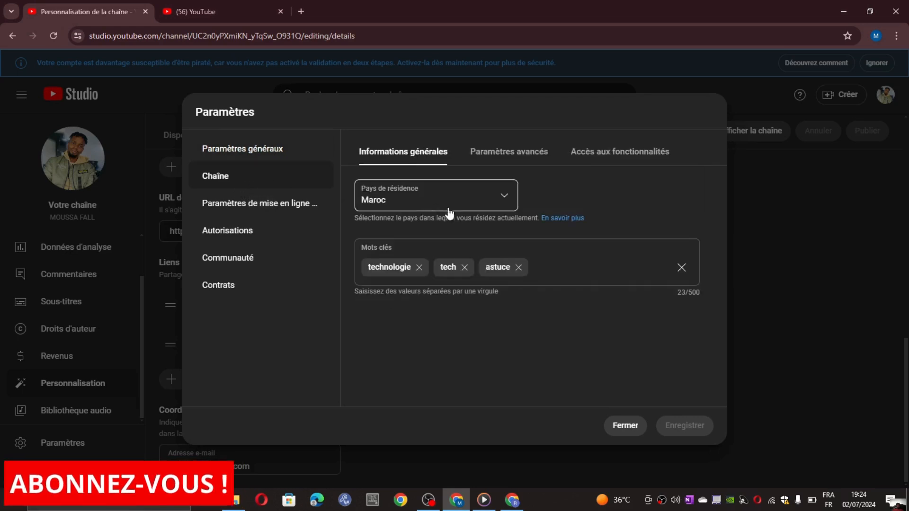
pyautogui.click(286, 211)
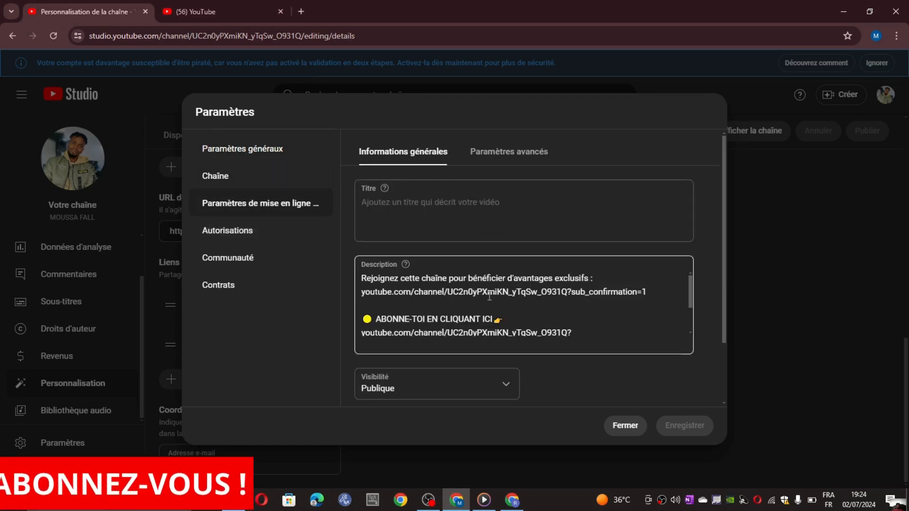
# Open the established channel's YouTube Studio dashboard from its YouTube home page.
pyautogui.click(209, 1)
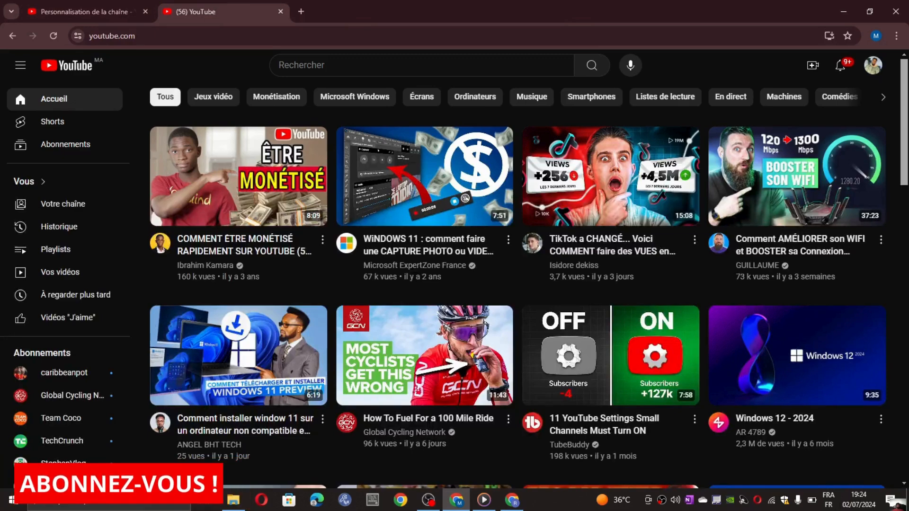
pyautogui.scroll(-10, 521, 284)
pyautogui.click(872, 65)
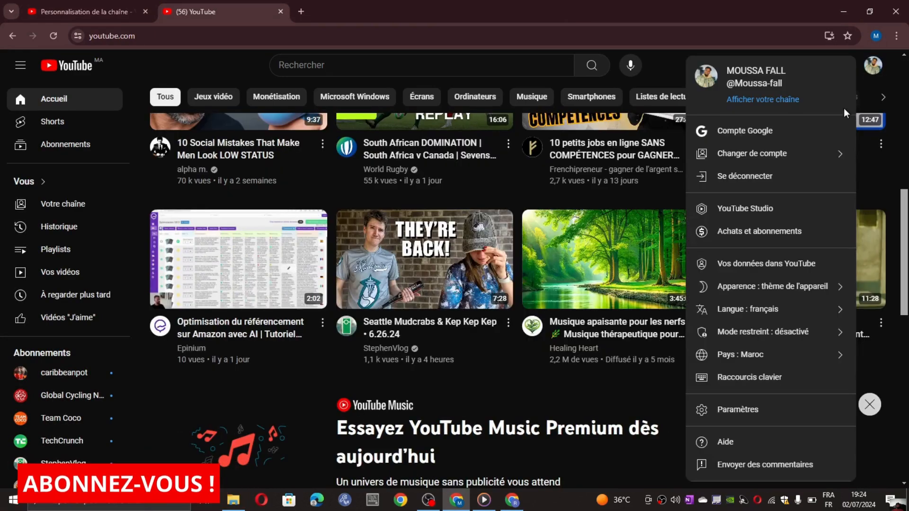
pyautogui.click(750, 207)
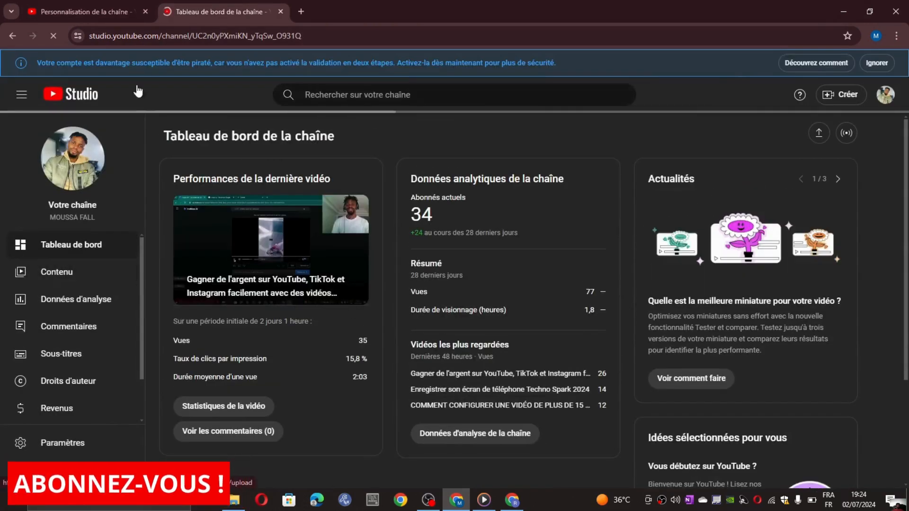
# Switch back to the new channel's browser window, open the YouTube video about earning money with AI-created videos, and pause it.
pyautogui.click(512, 500)
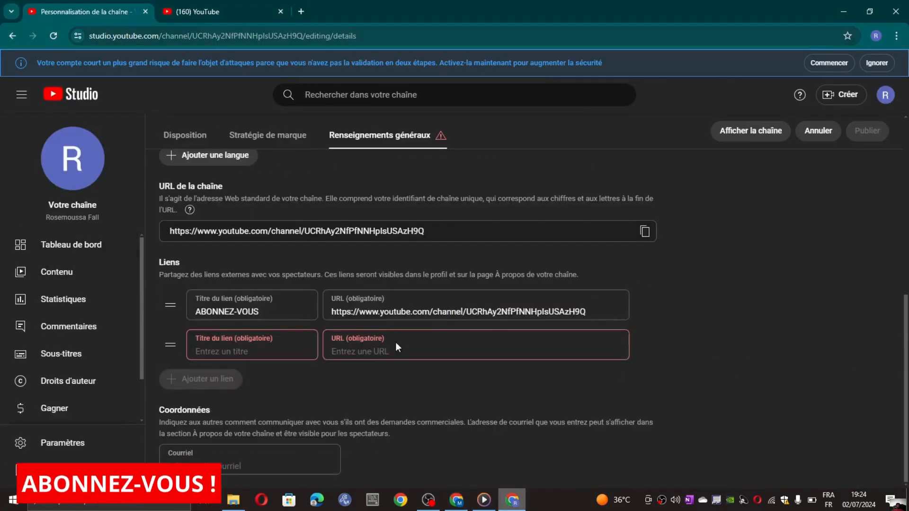
pyautogui.click(243, 3)
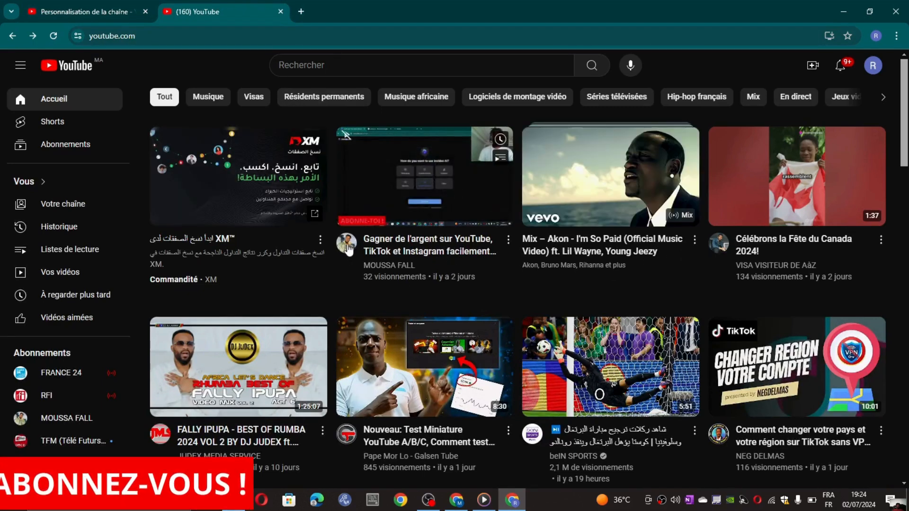
pyautogui.click(378, 179)
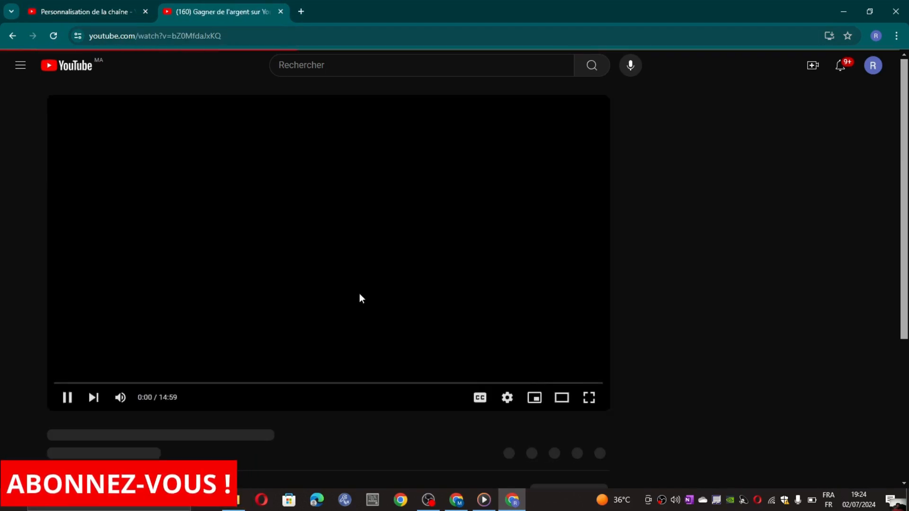
pyautogui.click(68, 397)
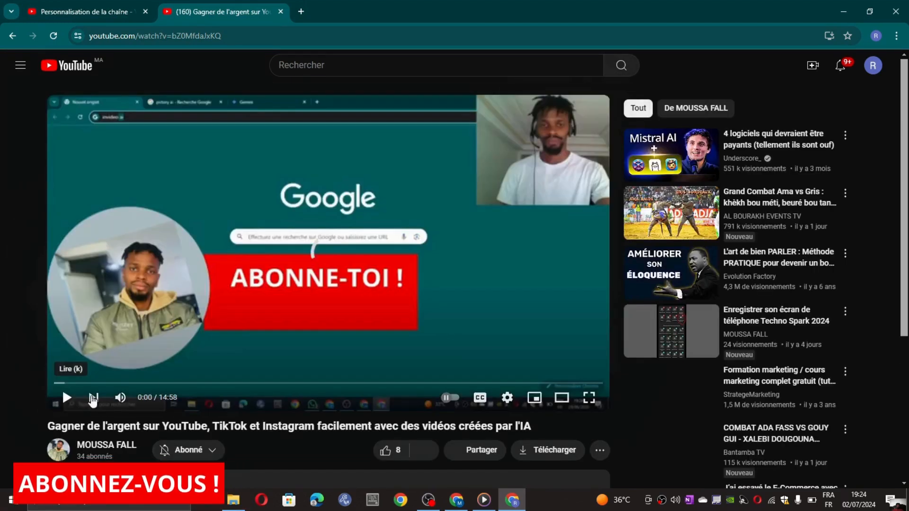
# Expand the video's description and examine its default text and subscription links.
pyautogui.scroll(-4, 93, 400)
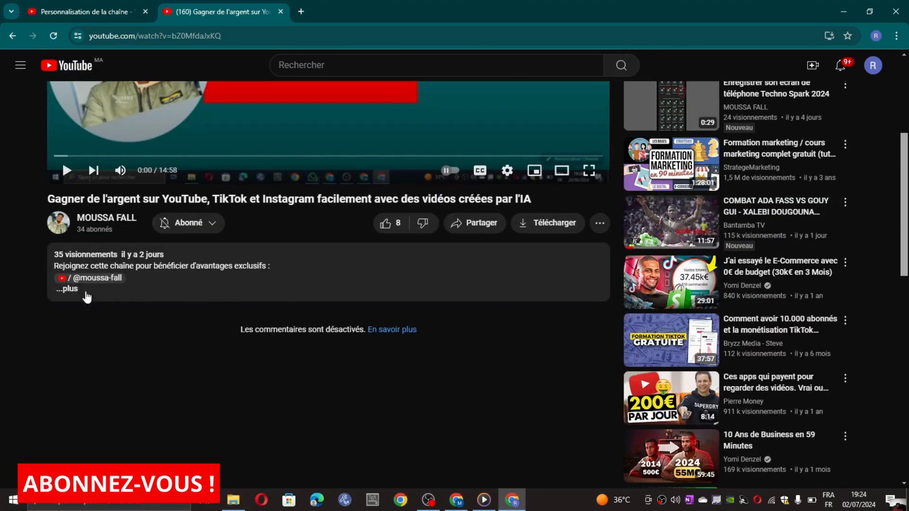
pyautogui.scroll(1, 284, 284)
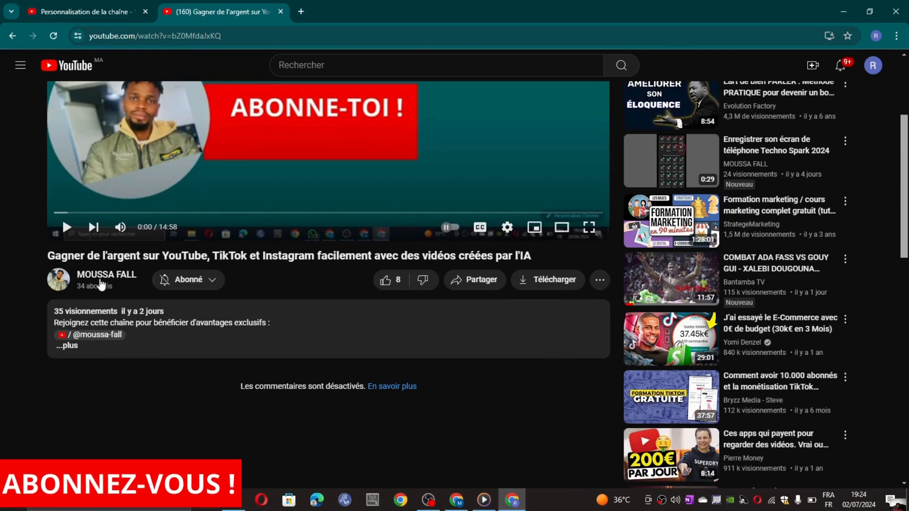
pyautogui.click(83, 330)
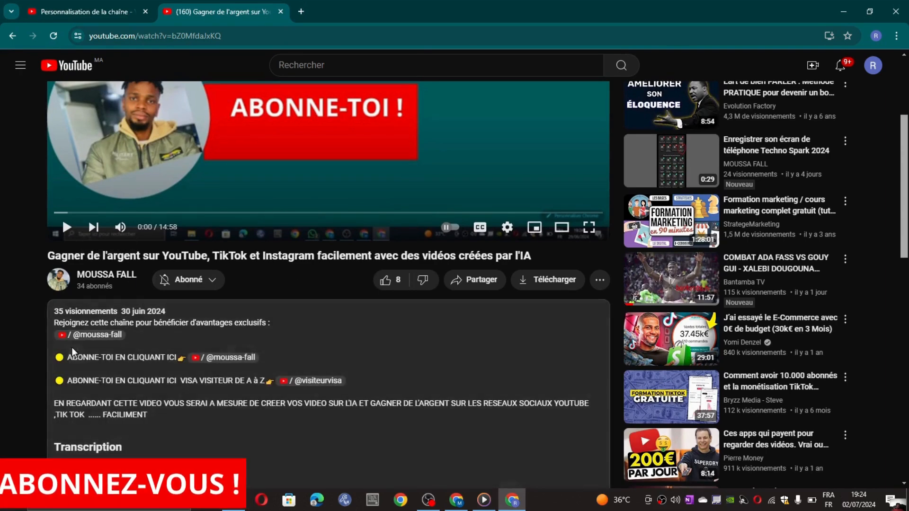
pyautogui.scroll(-2, 83, 330)
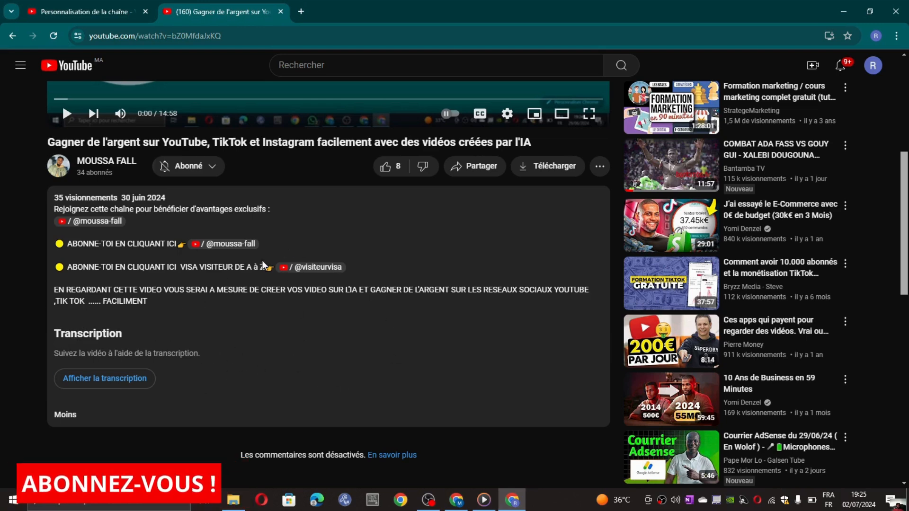
pyautogui.scroll(5, 187, 284)
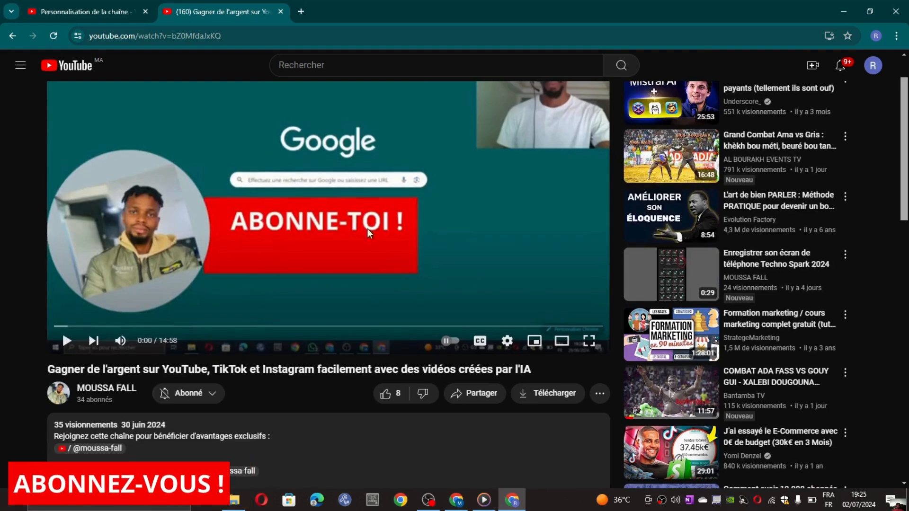
pyautogui.scroll(1, 407, 260)
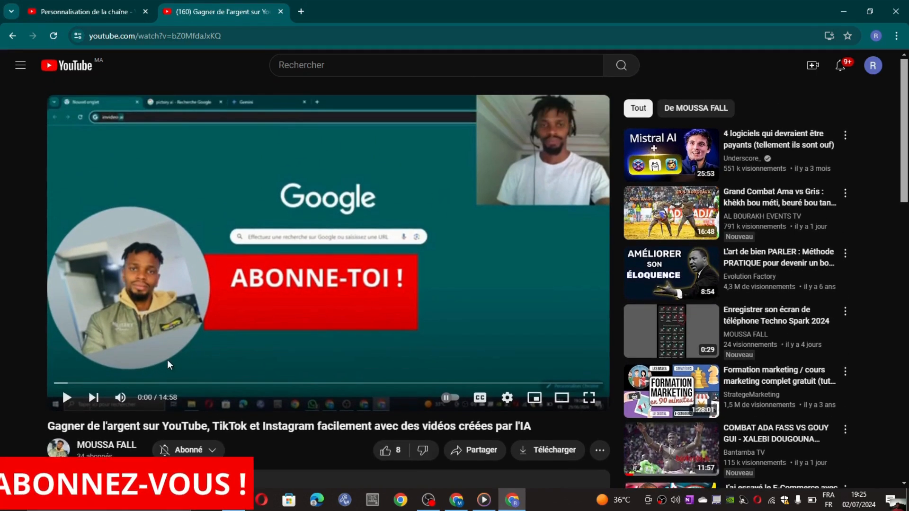